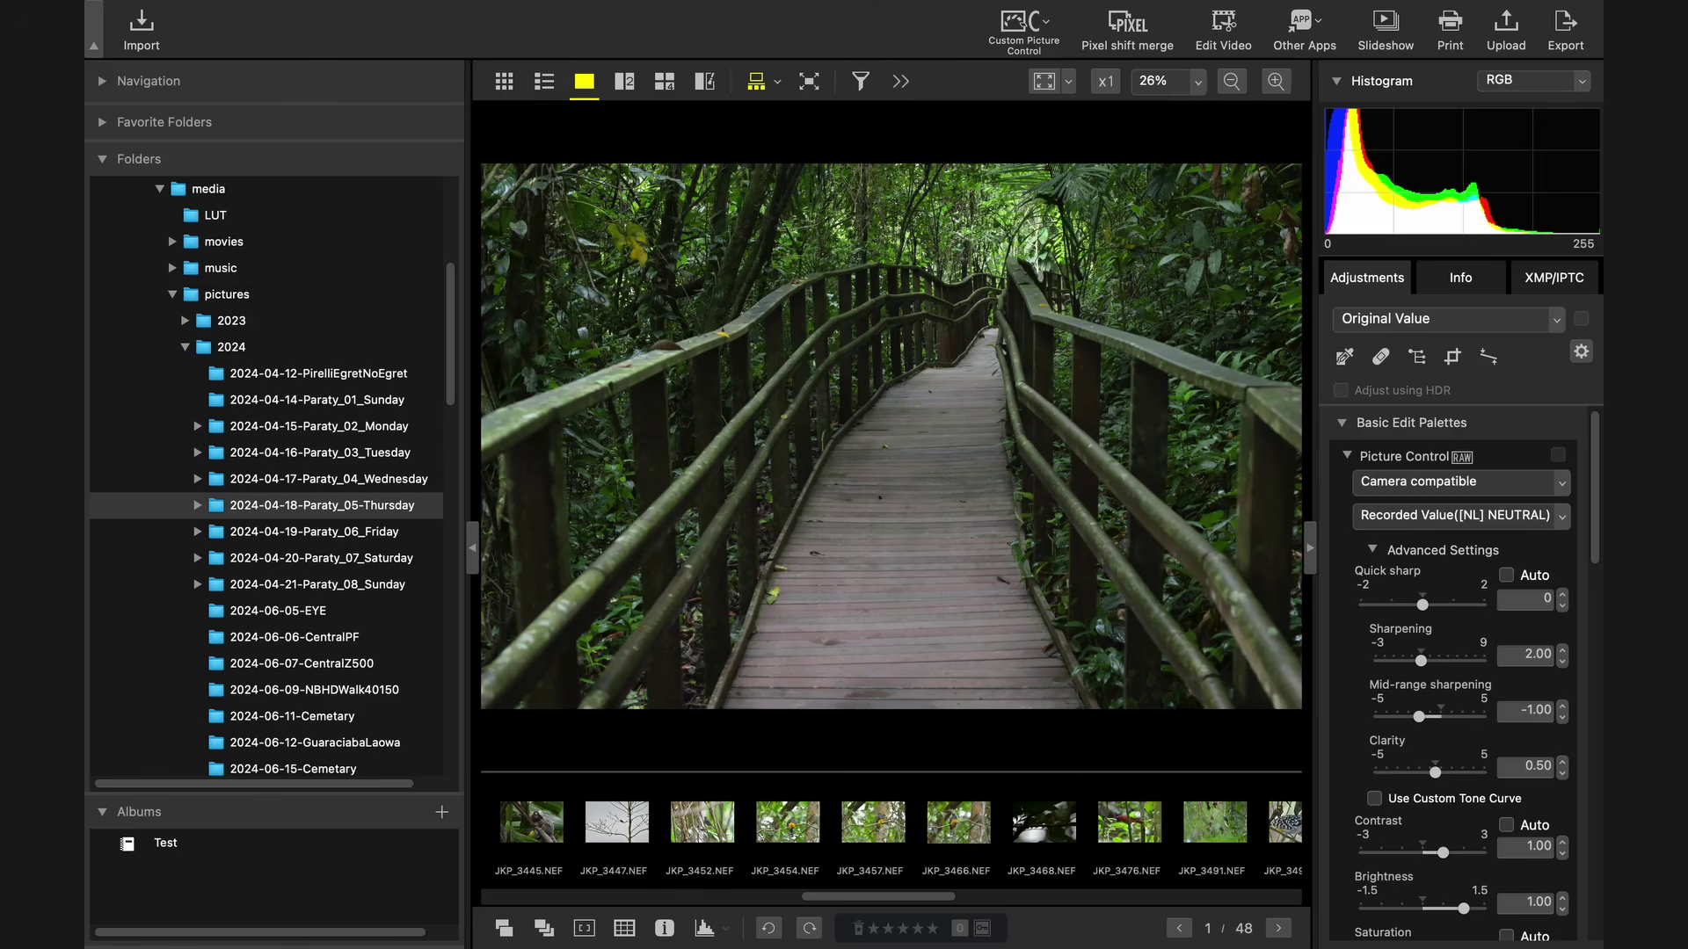
Step: Browse the thumbnails of the 2024-04-18-Paraty_05-Thursday folder and open JKP_3466.NEF as a single image
click(503, 81)
scroll(905, 527, down, 8)
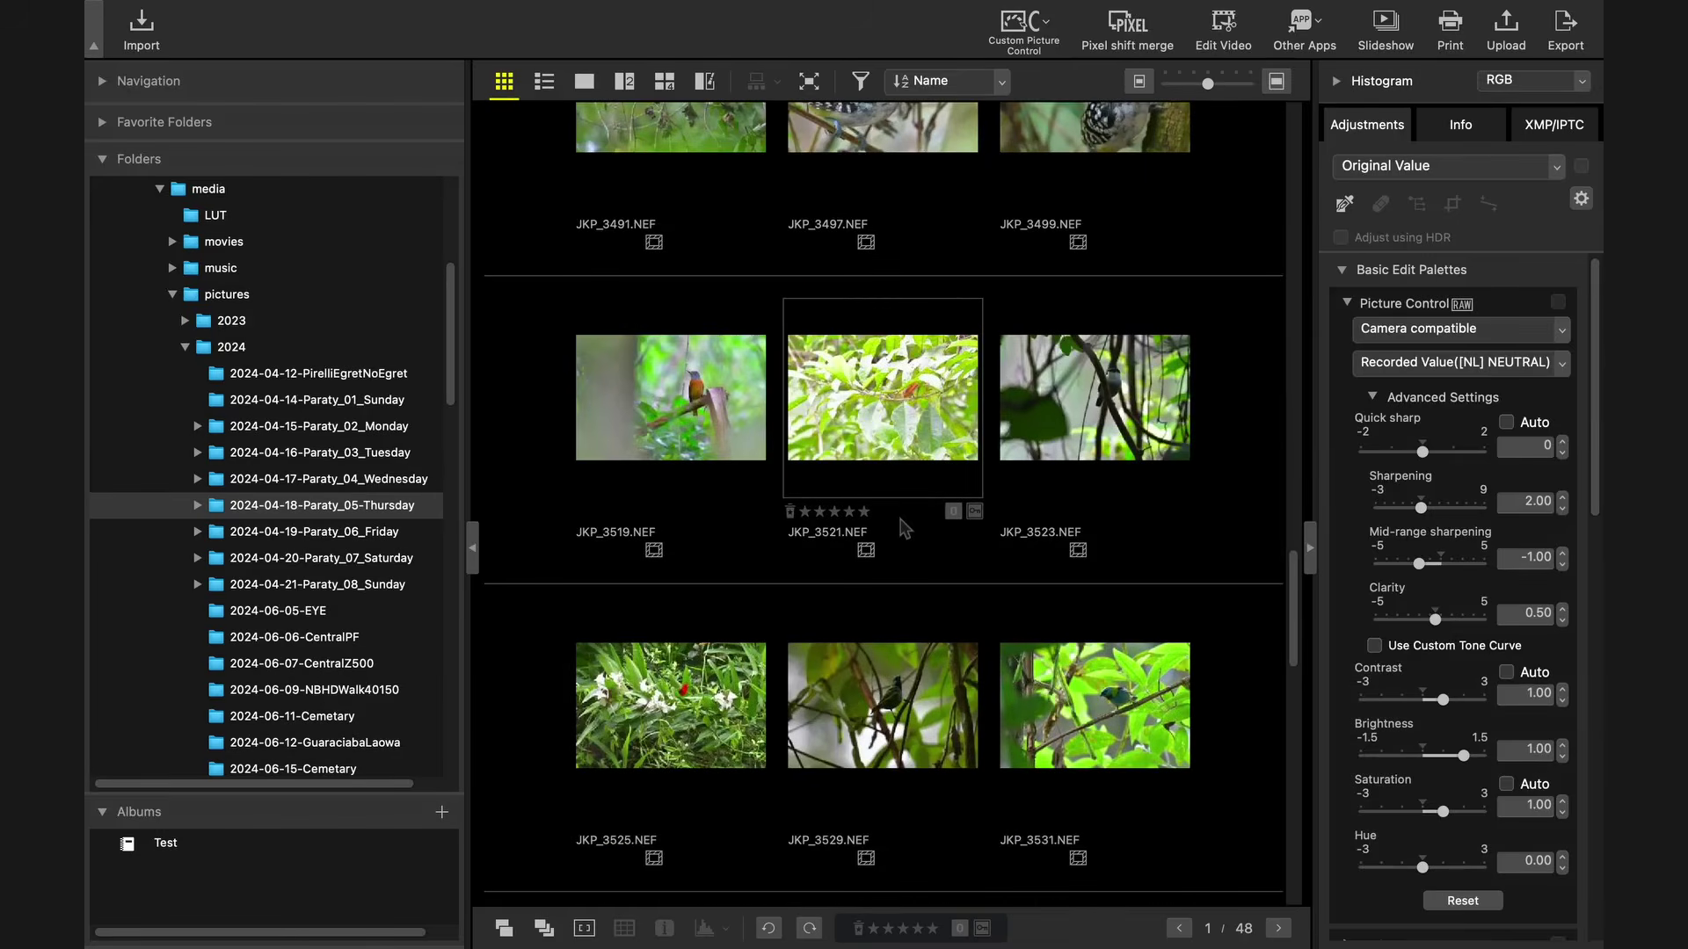
scroll(904, 527, up, 10)
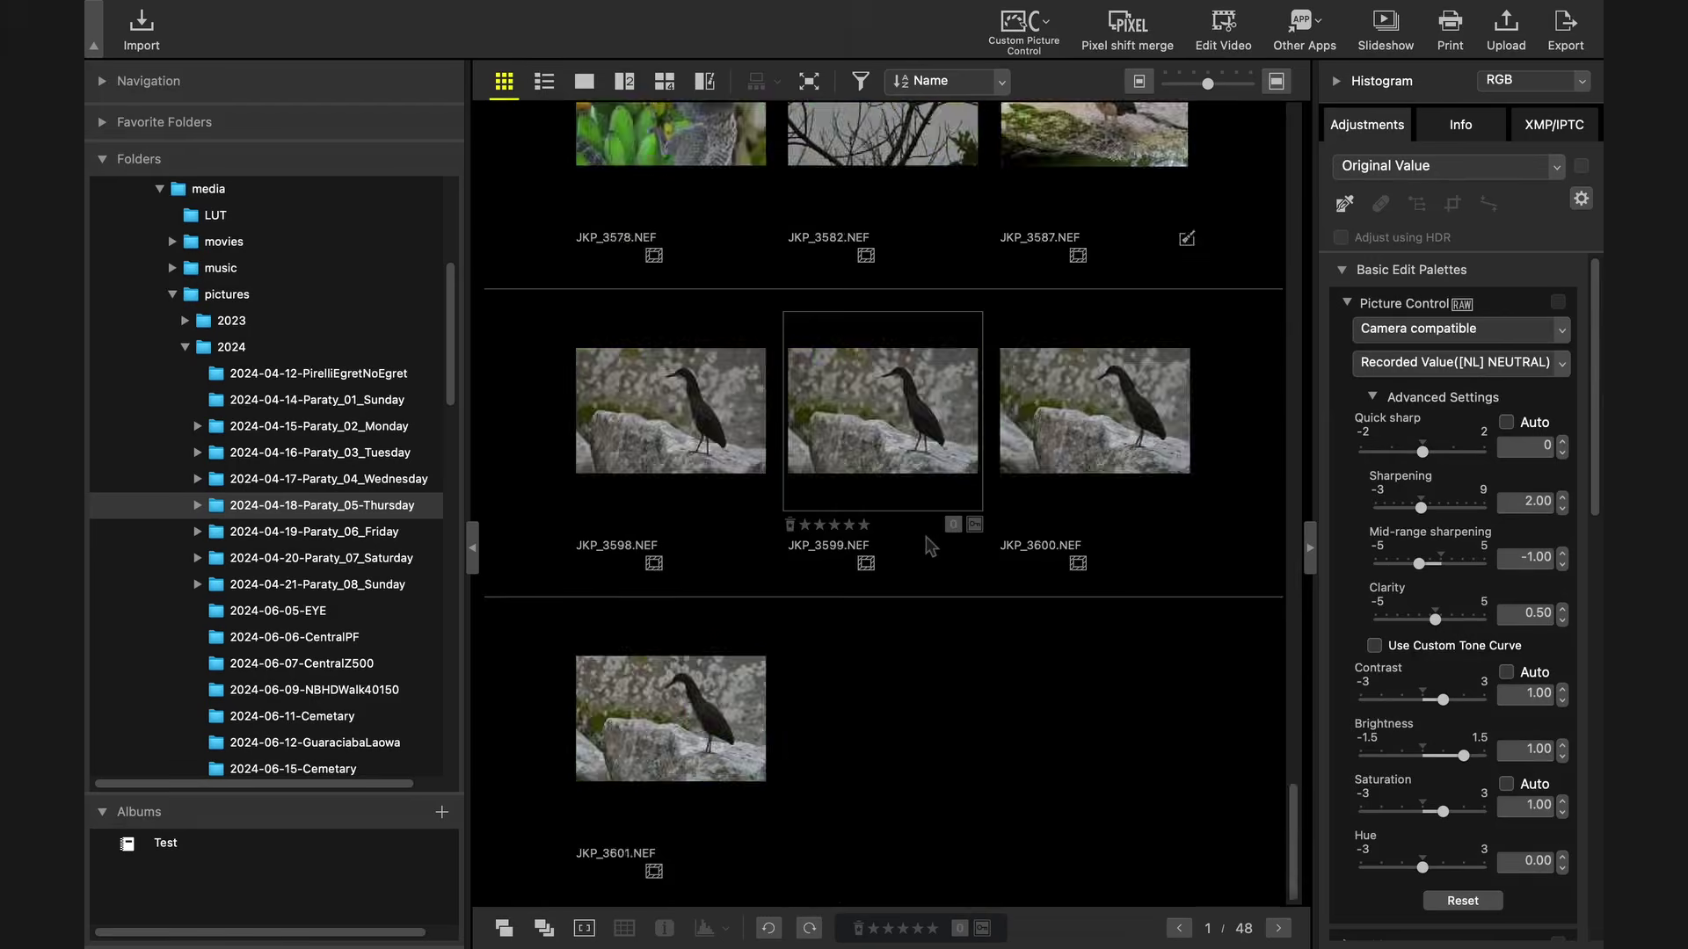
double_click(955, 552)
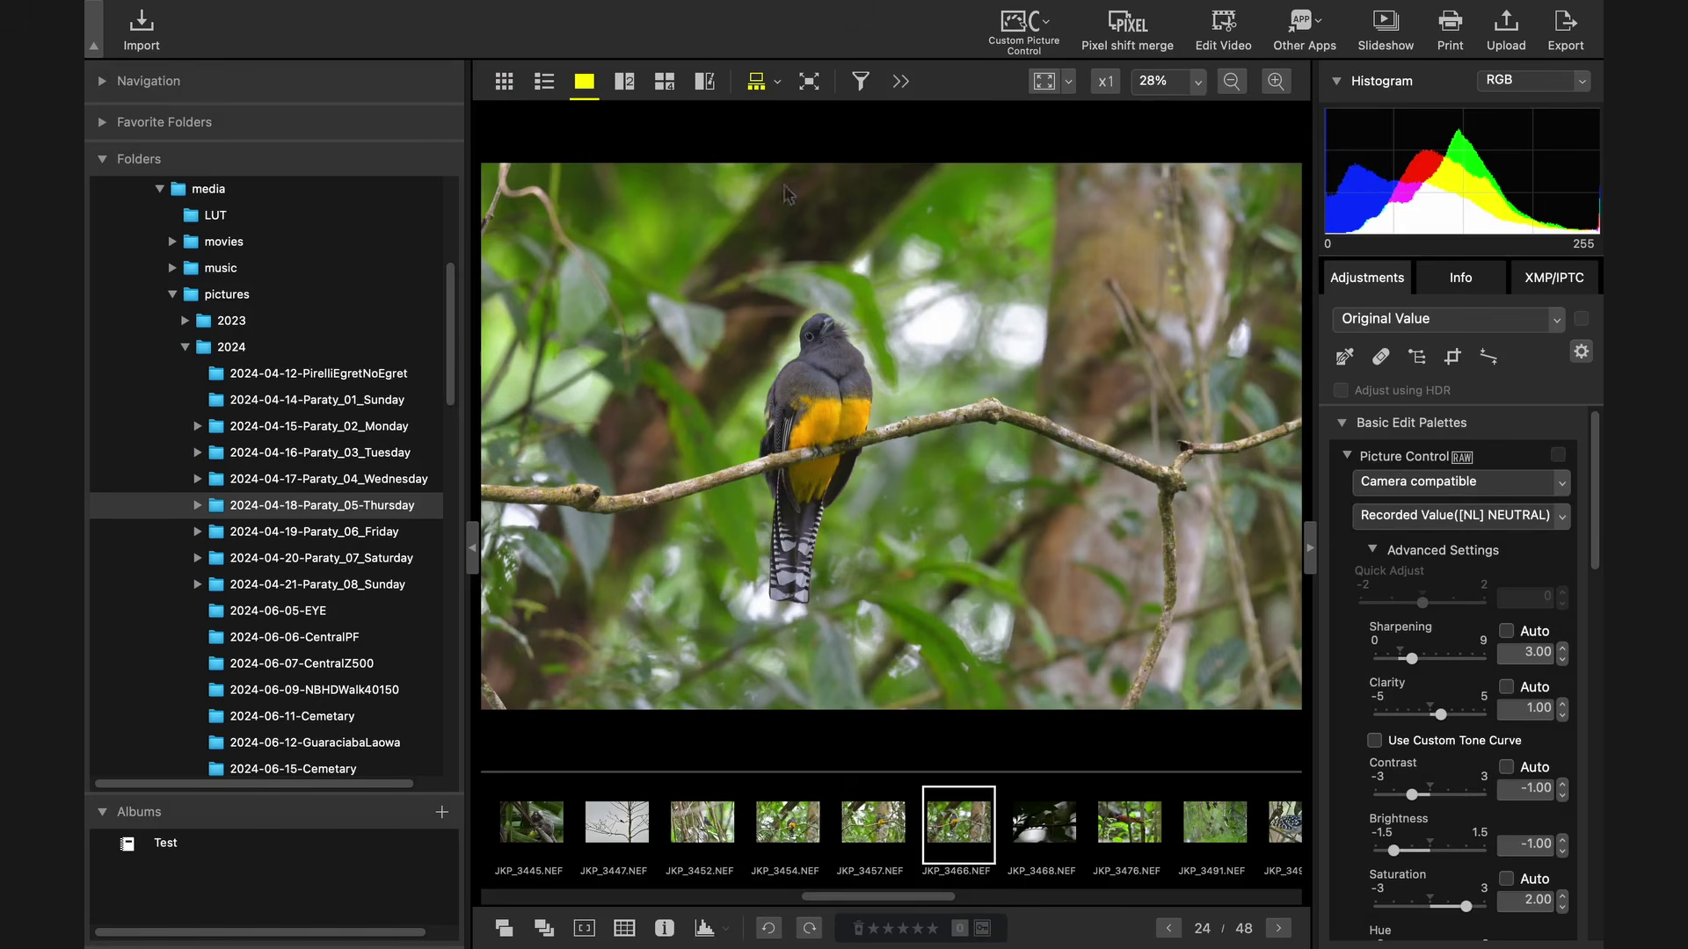
Step: Hide the filmstrip and enlarge the bird photo to the full-screen layout with the adjustments still available
click(764, 94)
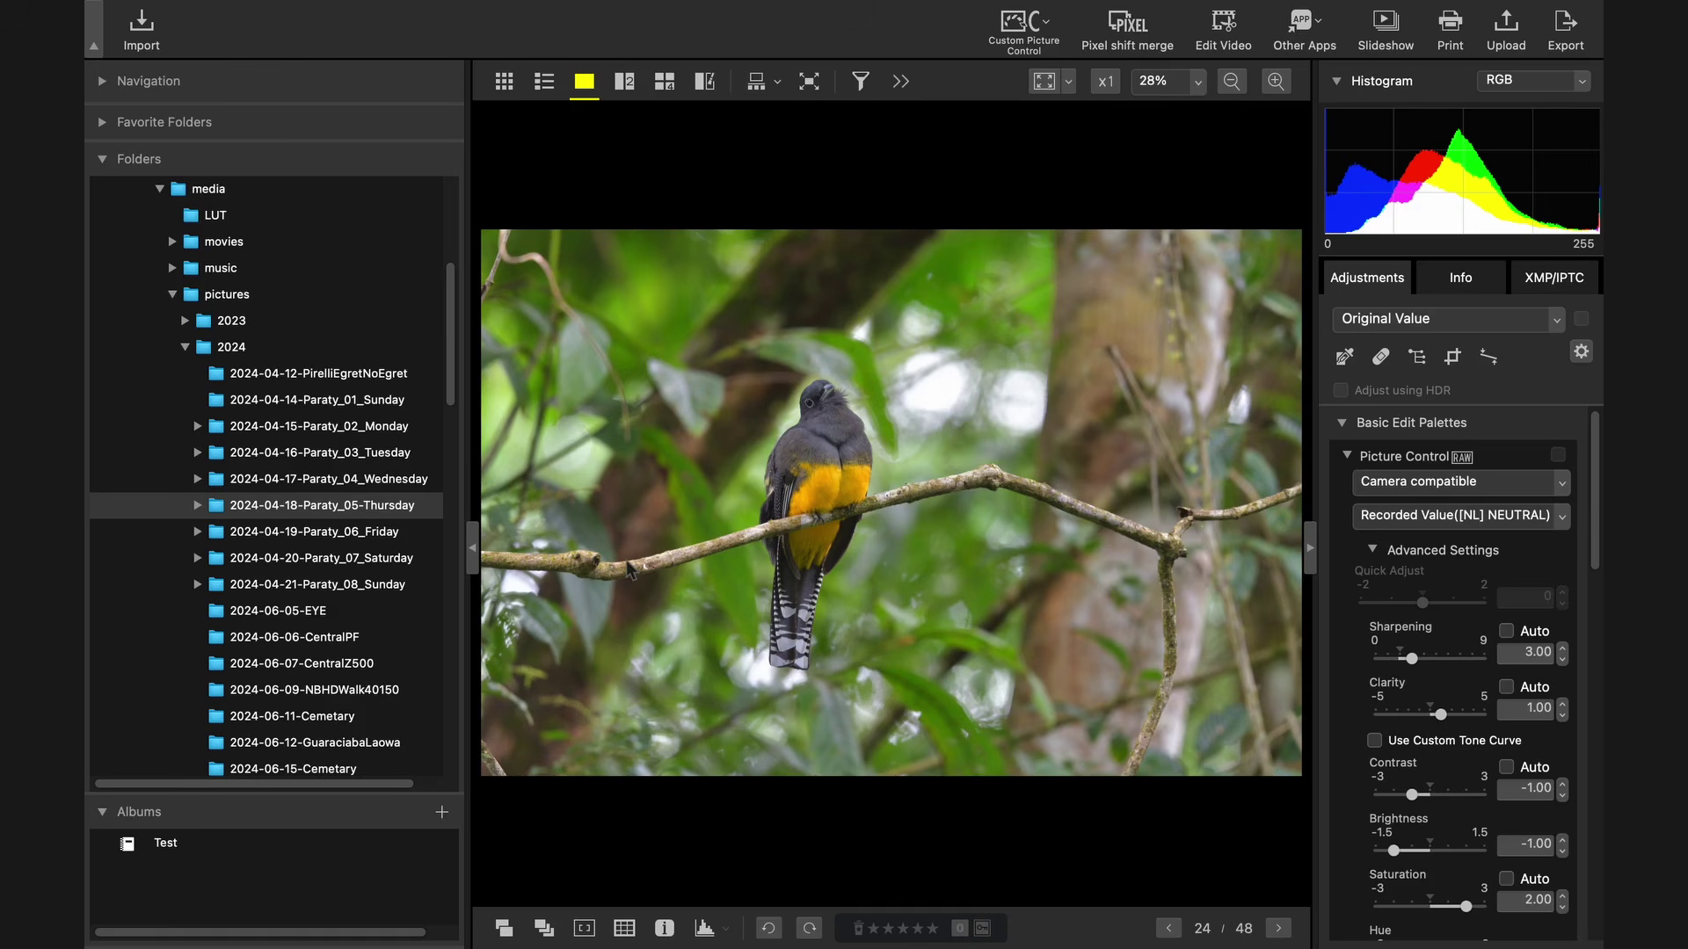
key(f)
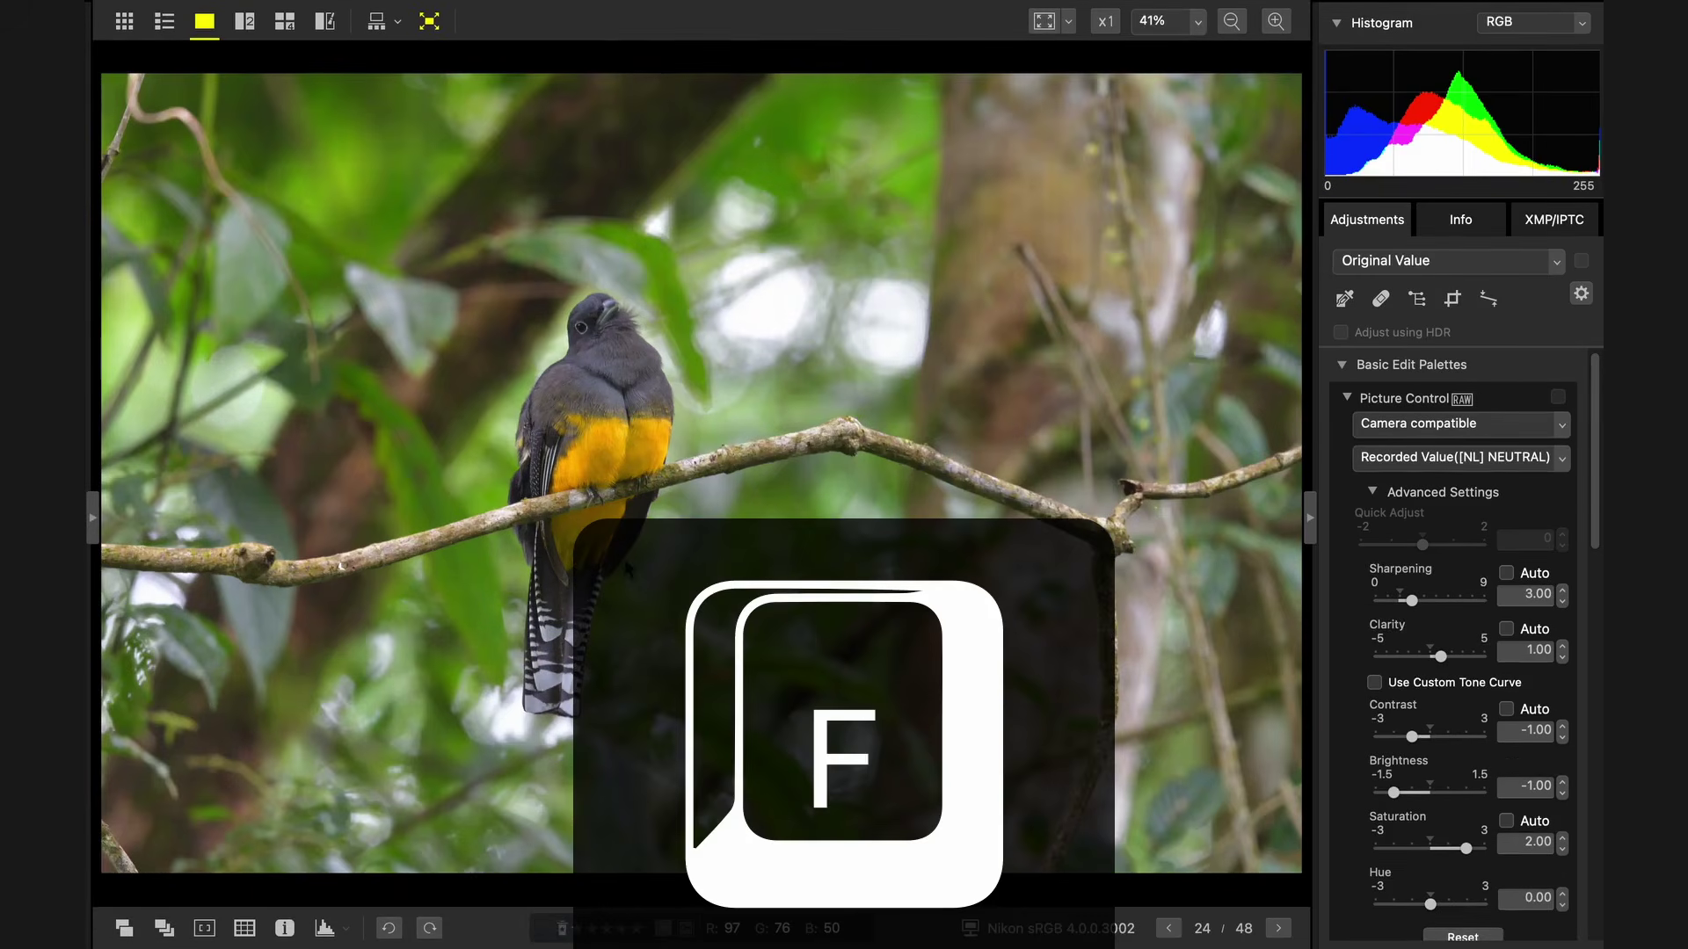
key(f)
key(f)
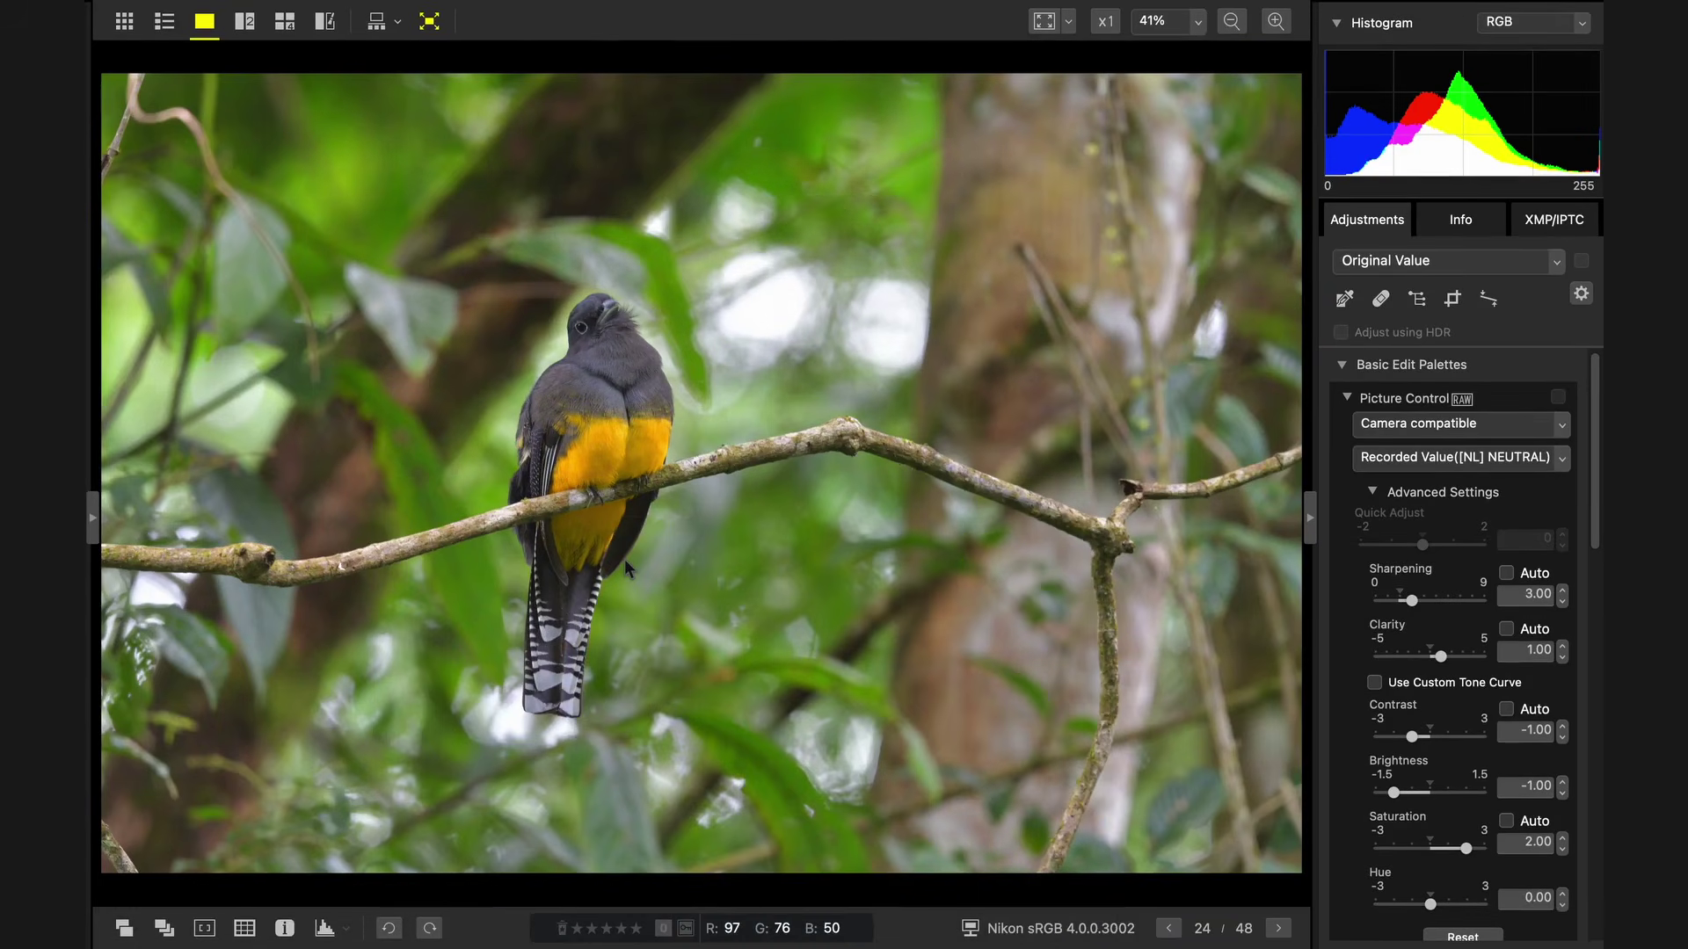
Step: Crop the photo slightly tighter around the bird and branch at the Postcard (3 : 2) ratio, and apply the crop
click(1455, 304)
drag(155, 100, 1236, 851)
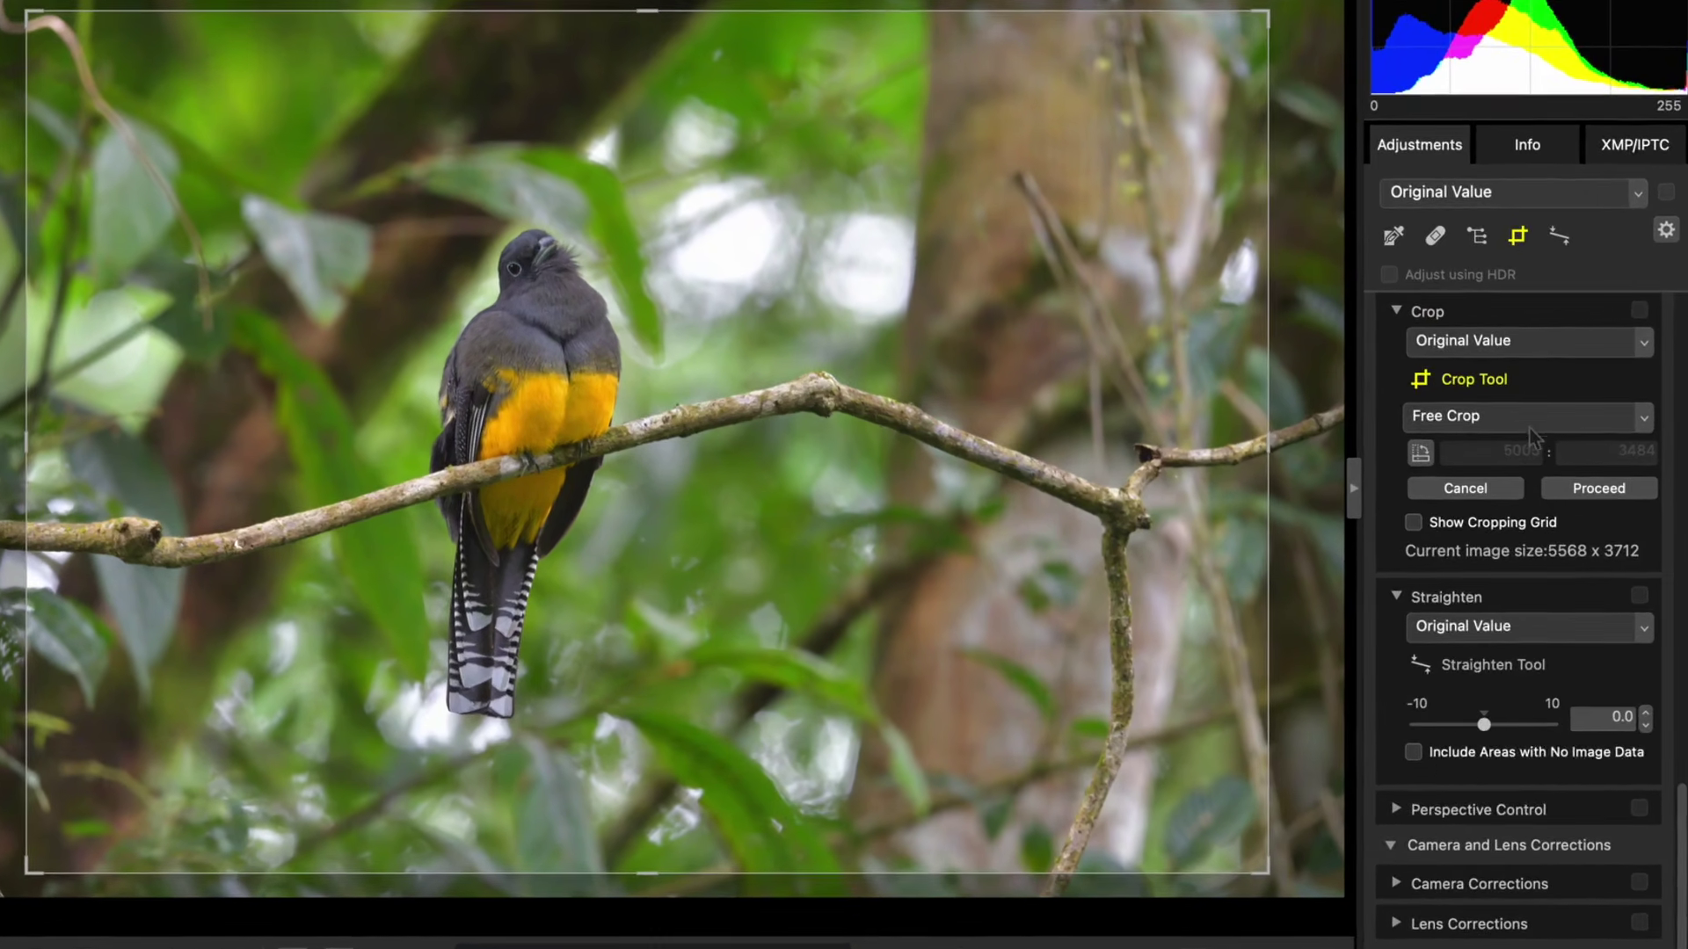
click(1641, 418)
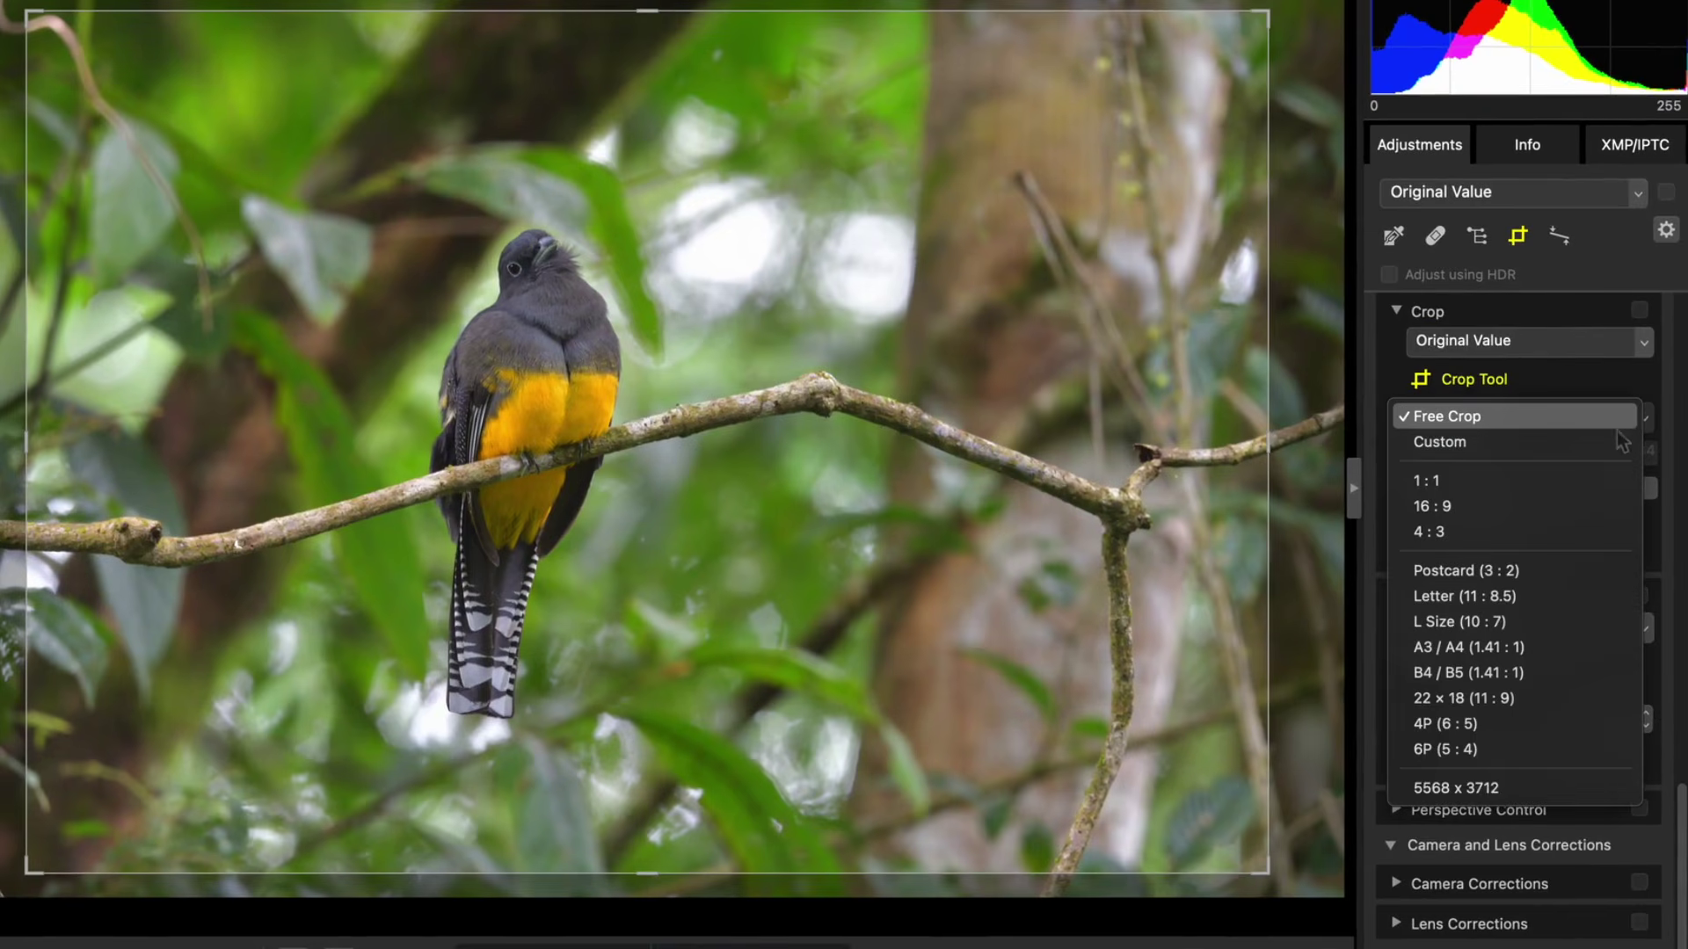
click(1575, 573)
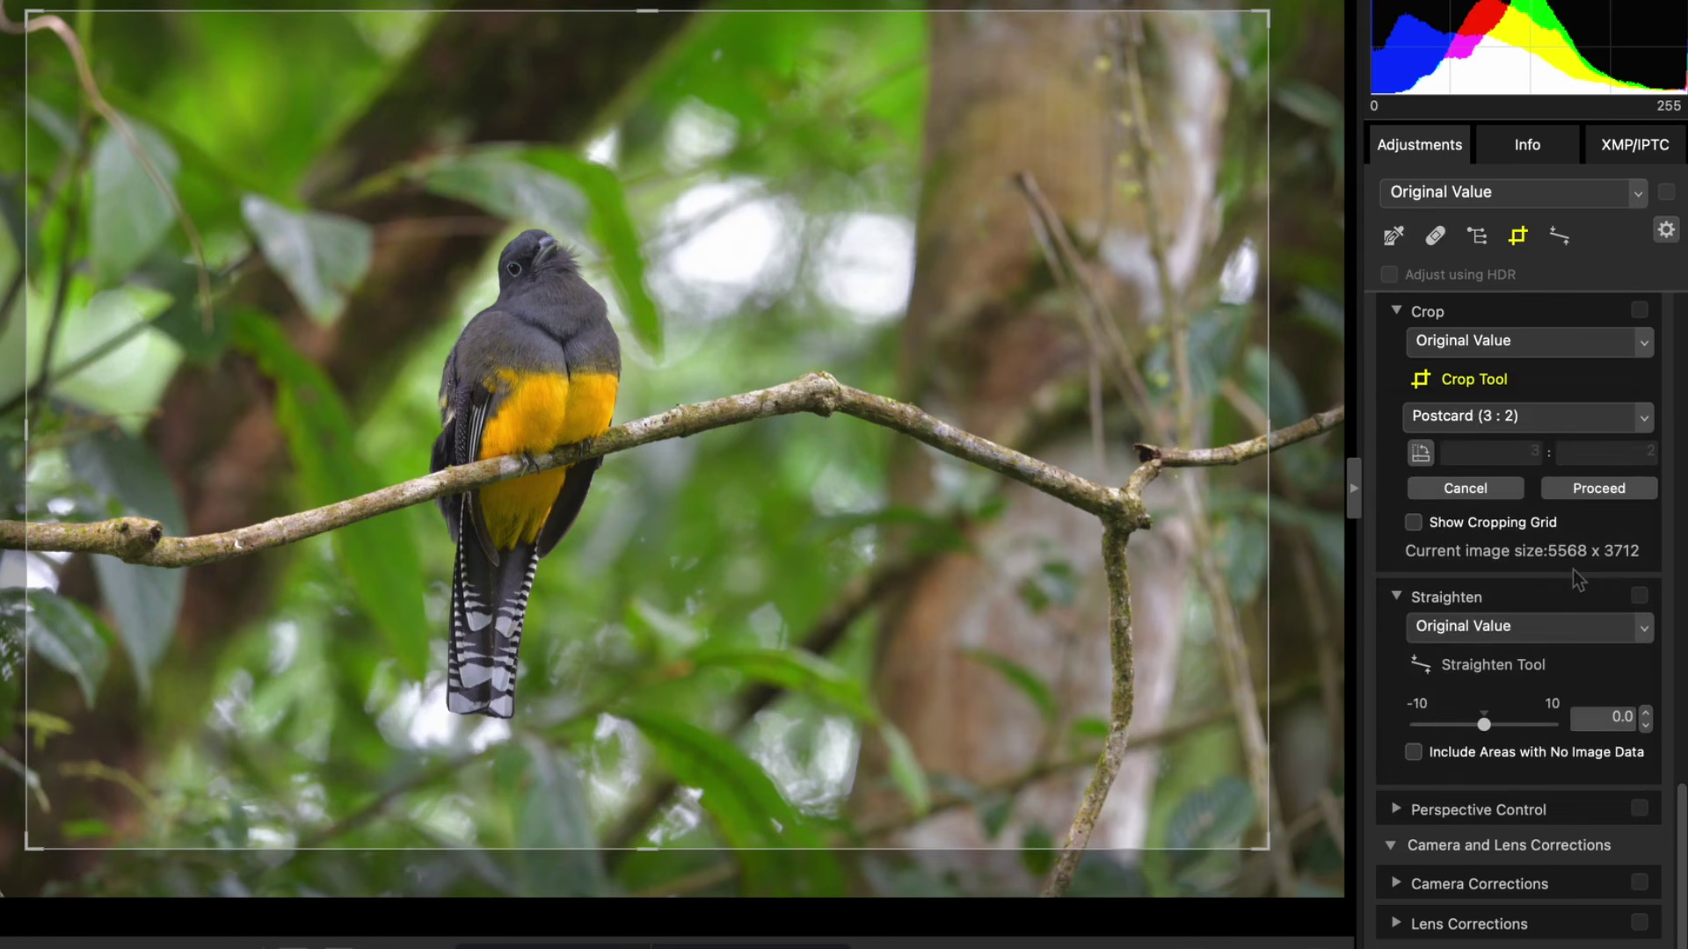
drag(1198, 384, 1249, 369)
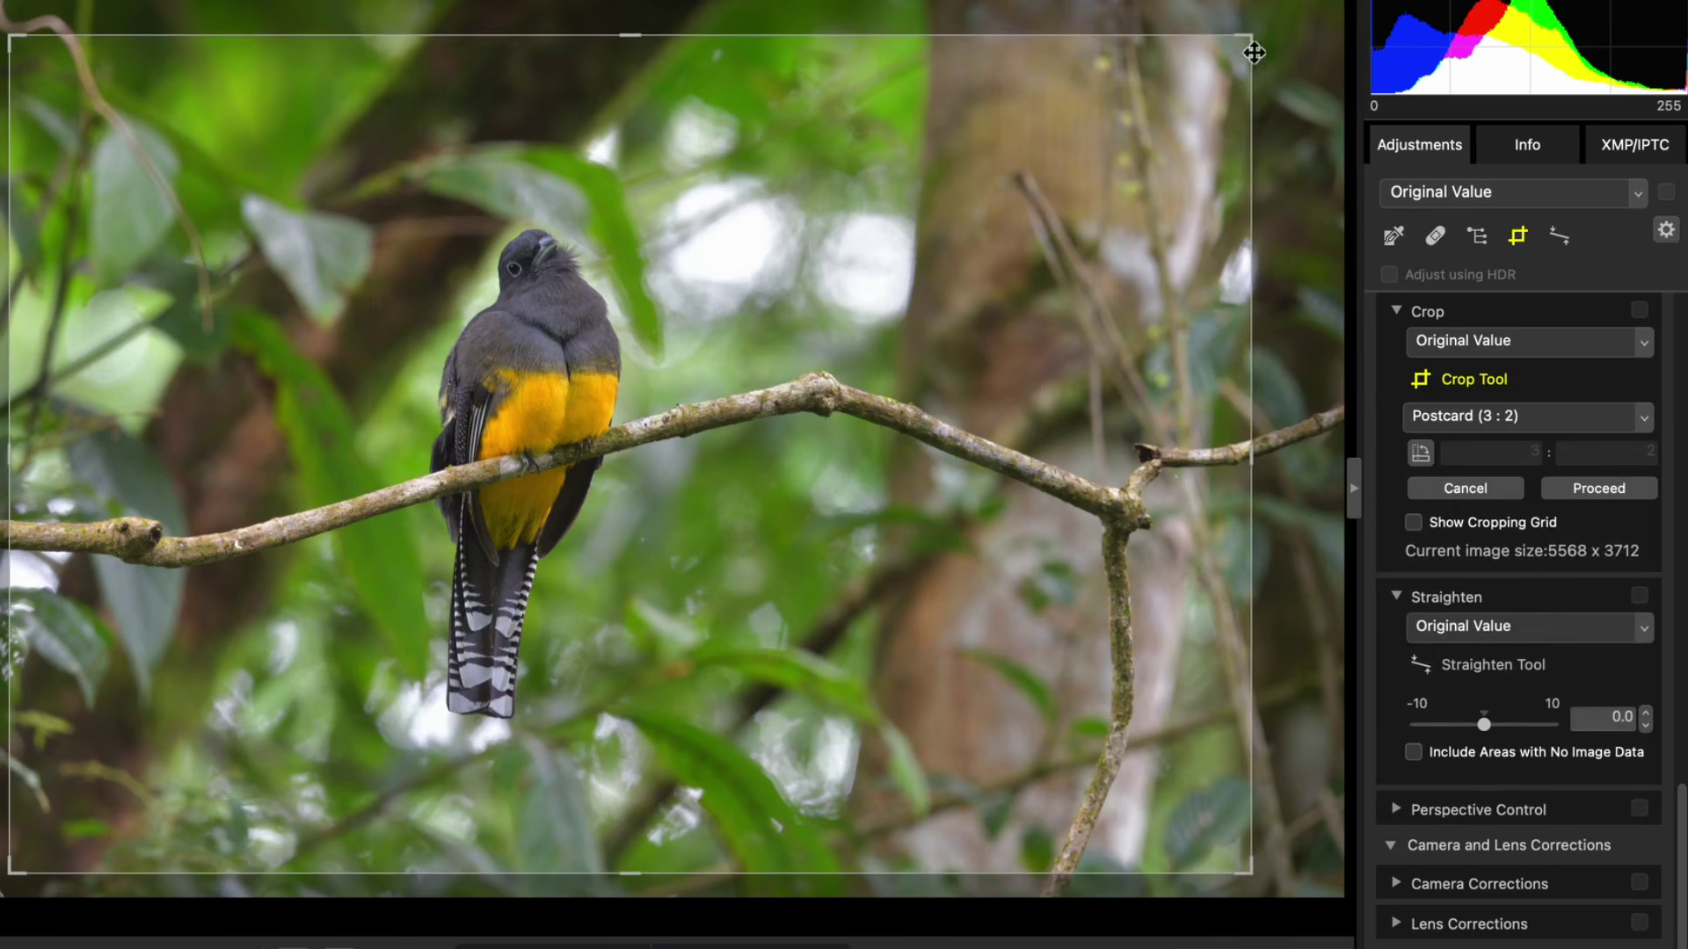
drag(1251, 39, 1285, 13)
click(1595, 492)
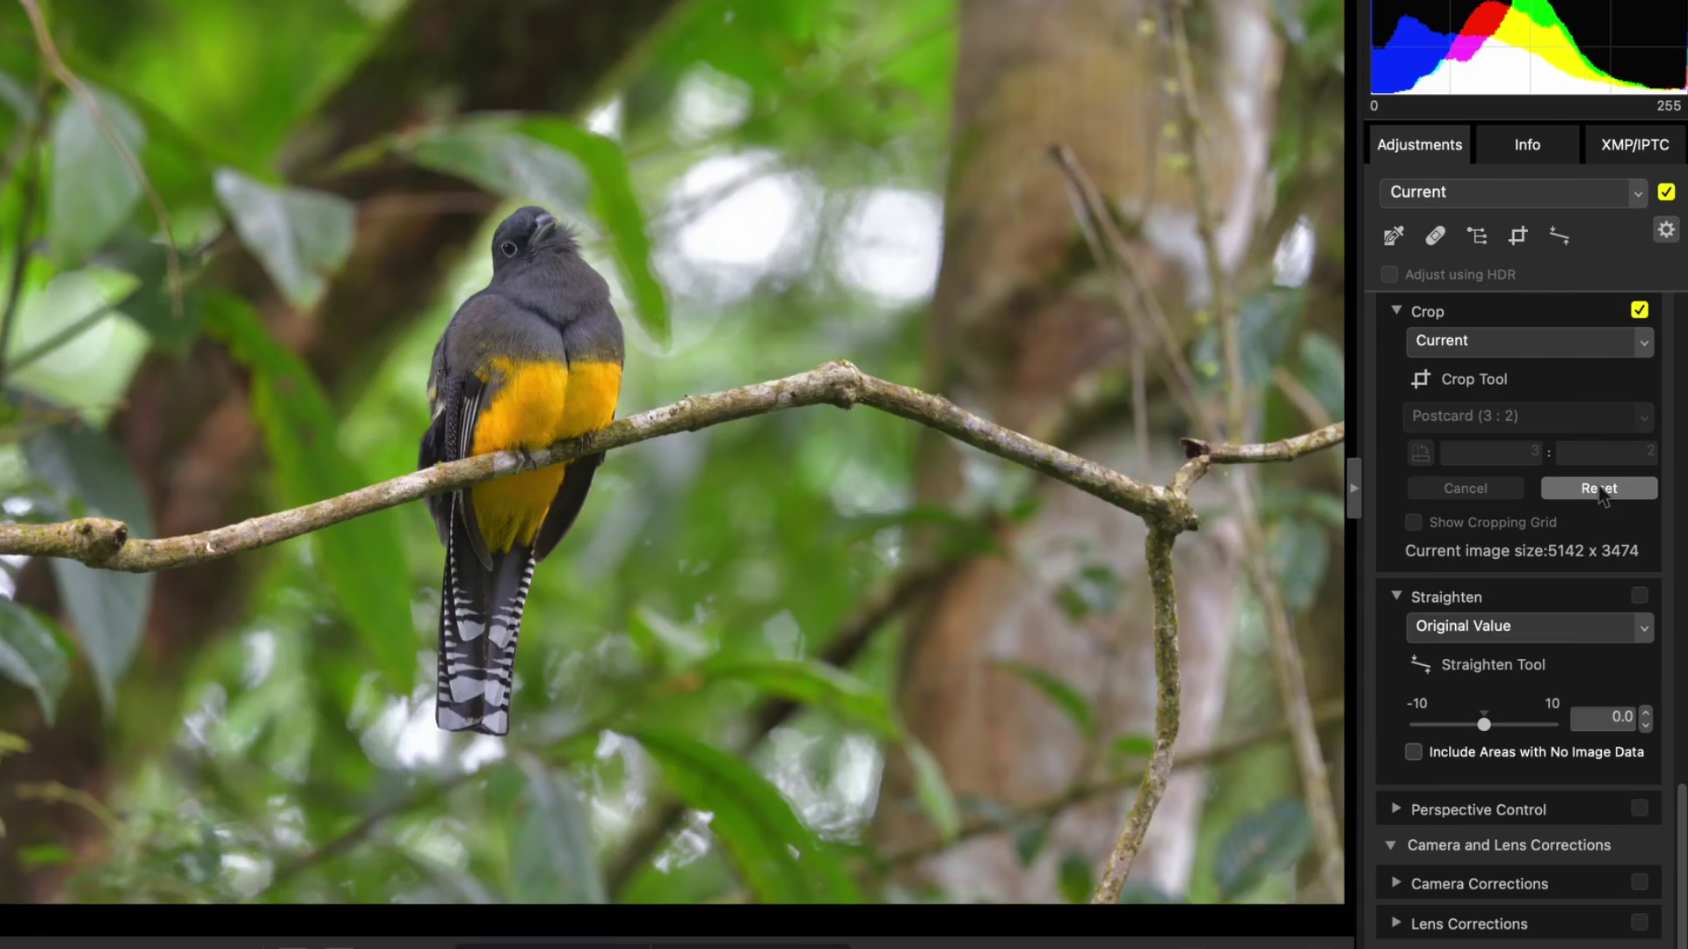
click(1438, 312)
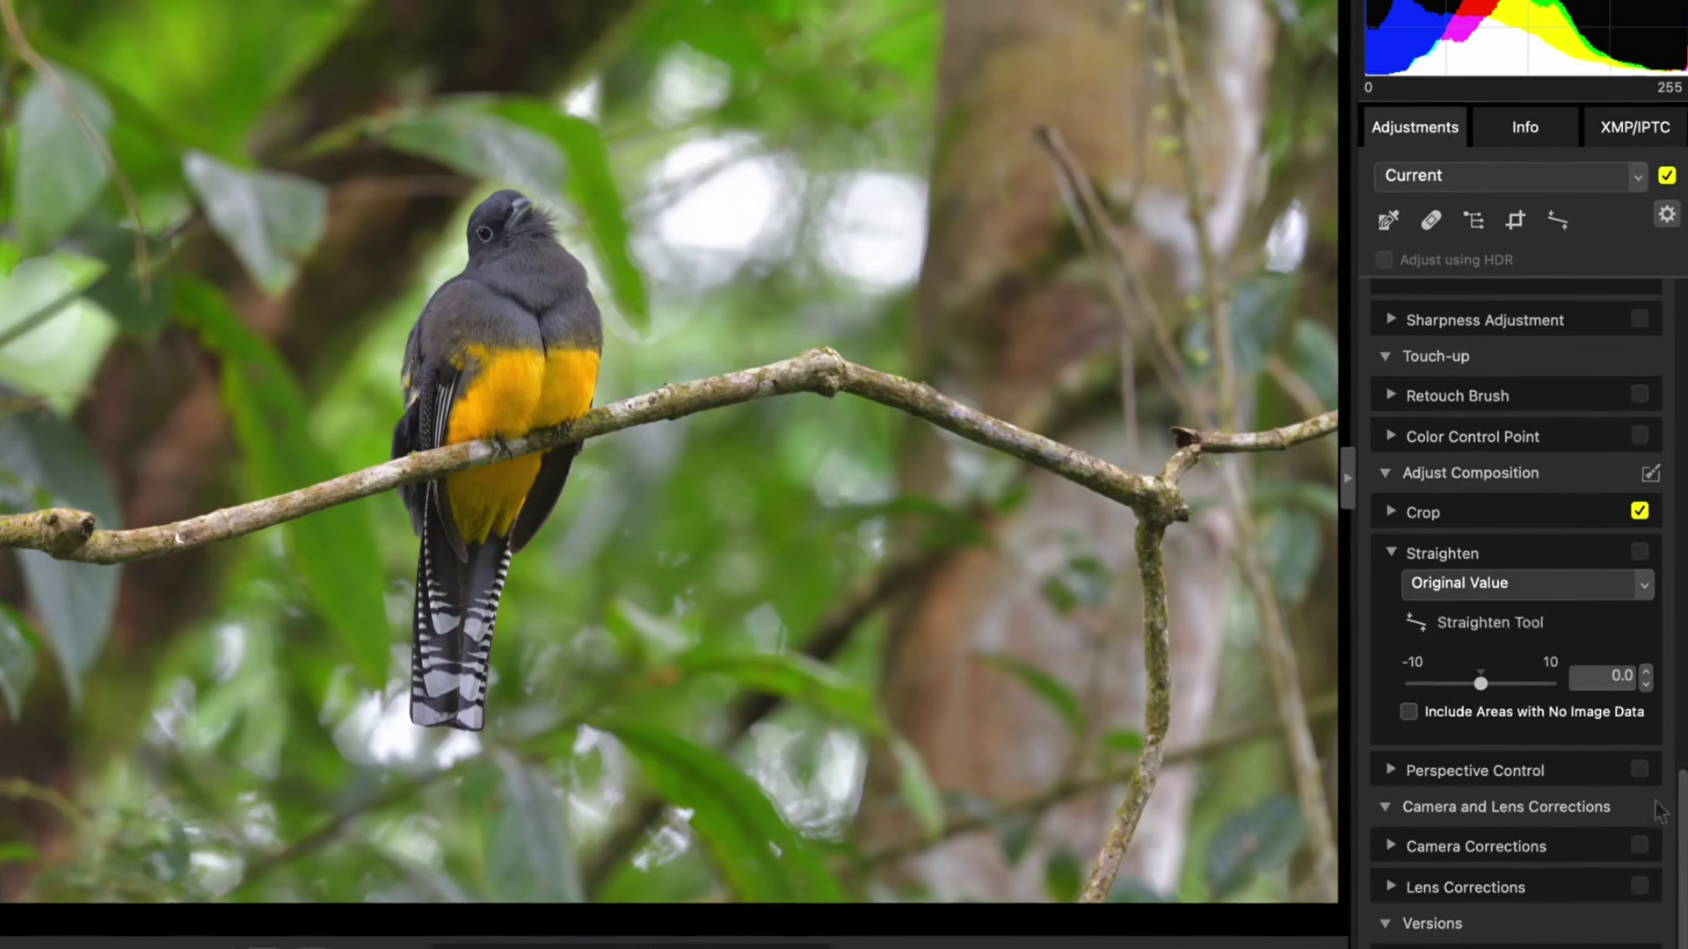
Step: Try the [SD] Standard picture control on the photo
scroll(1437, 313, up, 10)
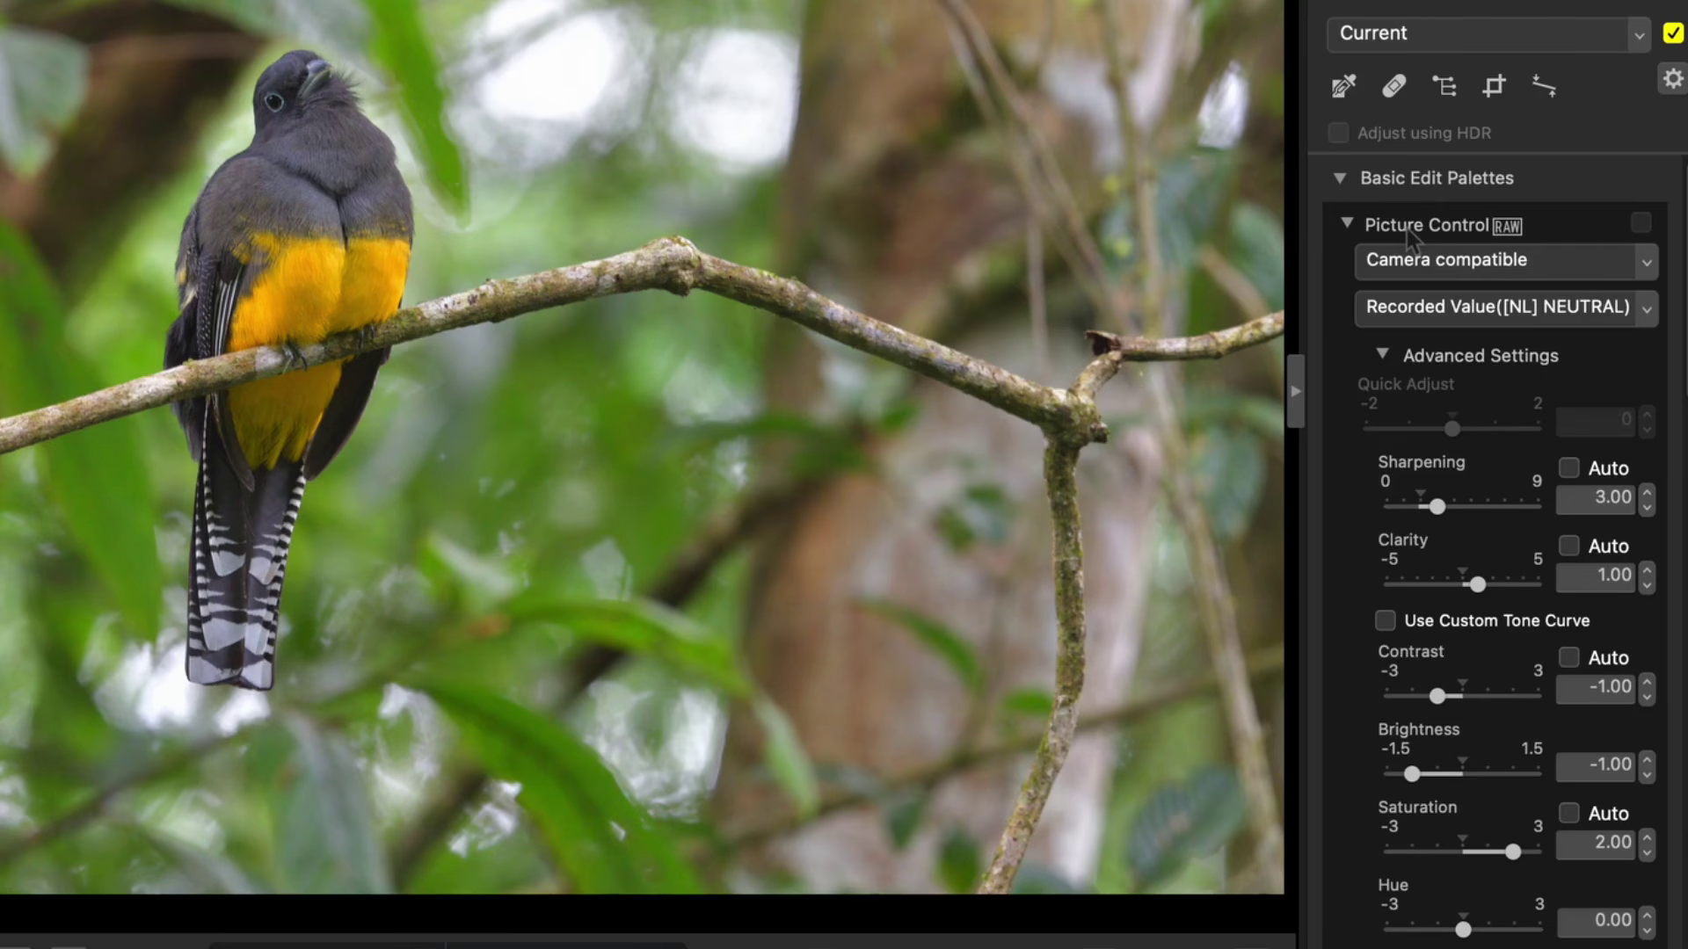
click(1651, 313)
click(1653, 314)
click(1651, 313)
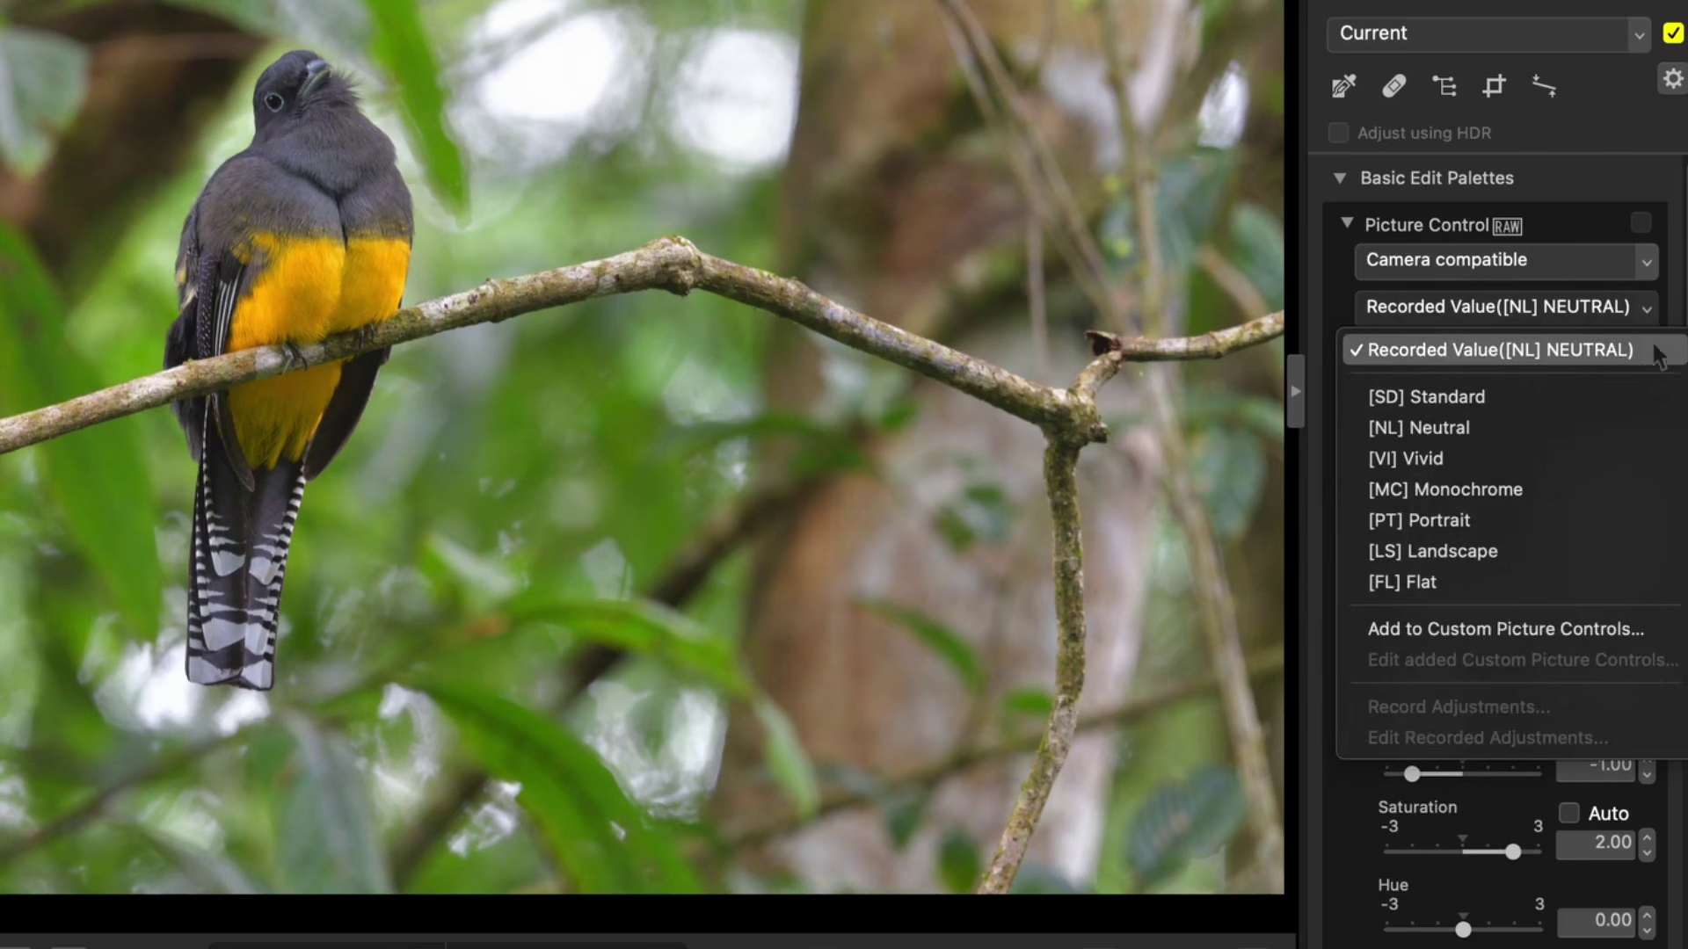
click(1636, 403)
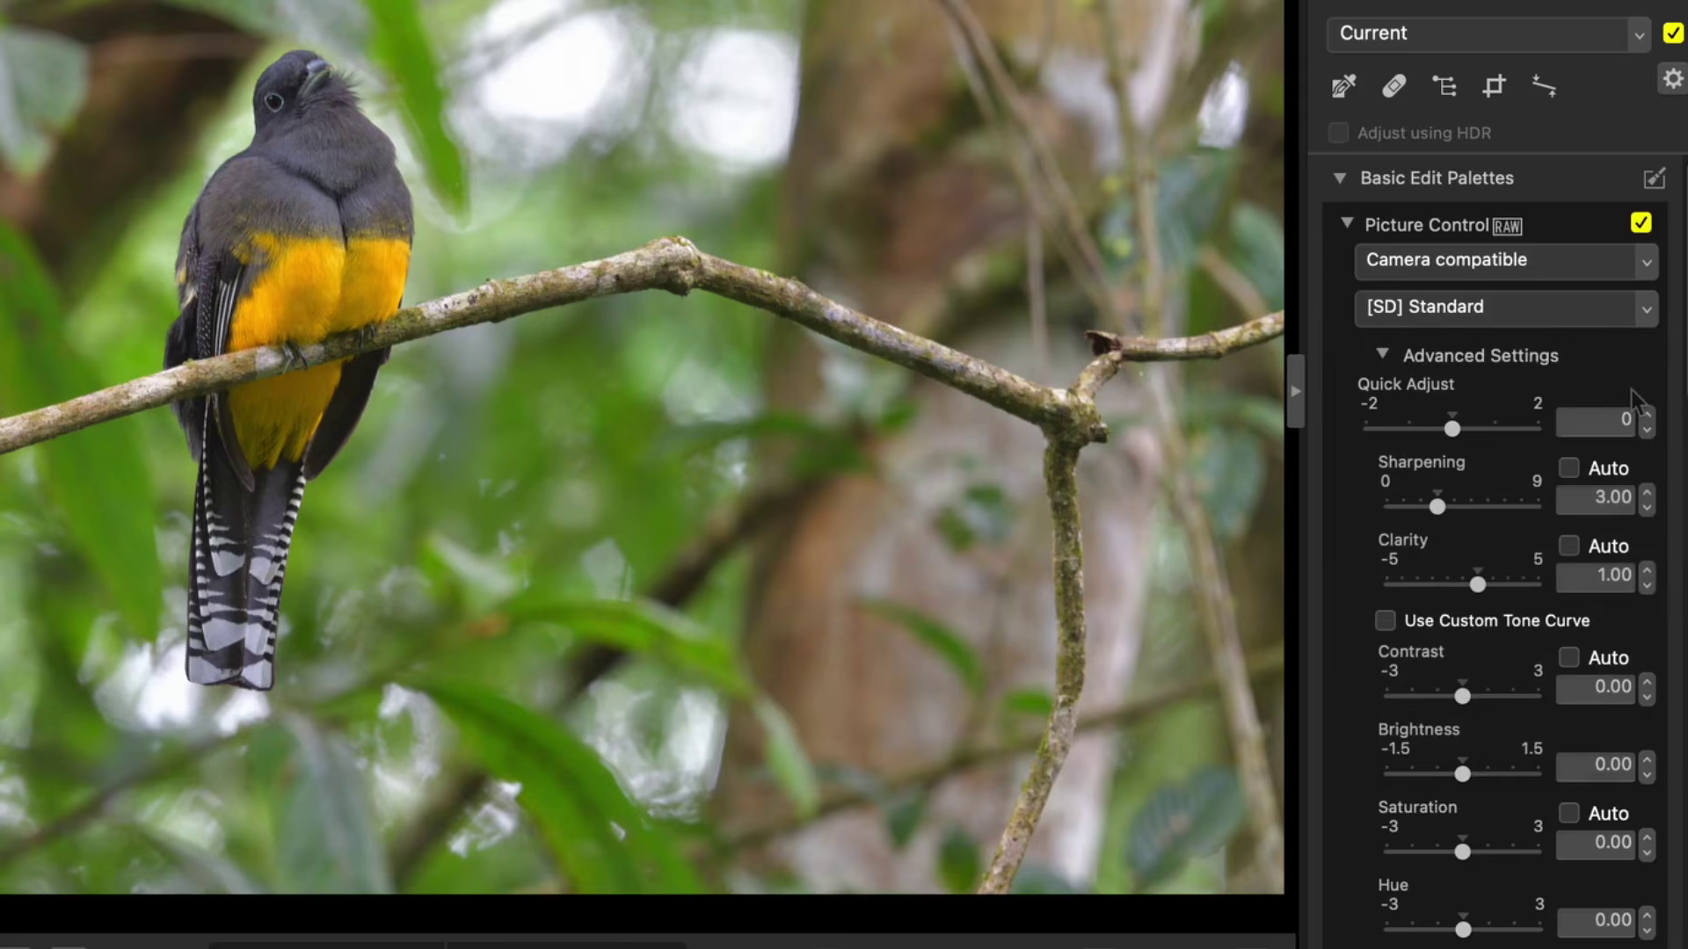
Step: Compare alternative picture controls and set the photo to [NL] Neutral
click(1645, 309)
click(1608, 428)
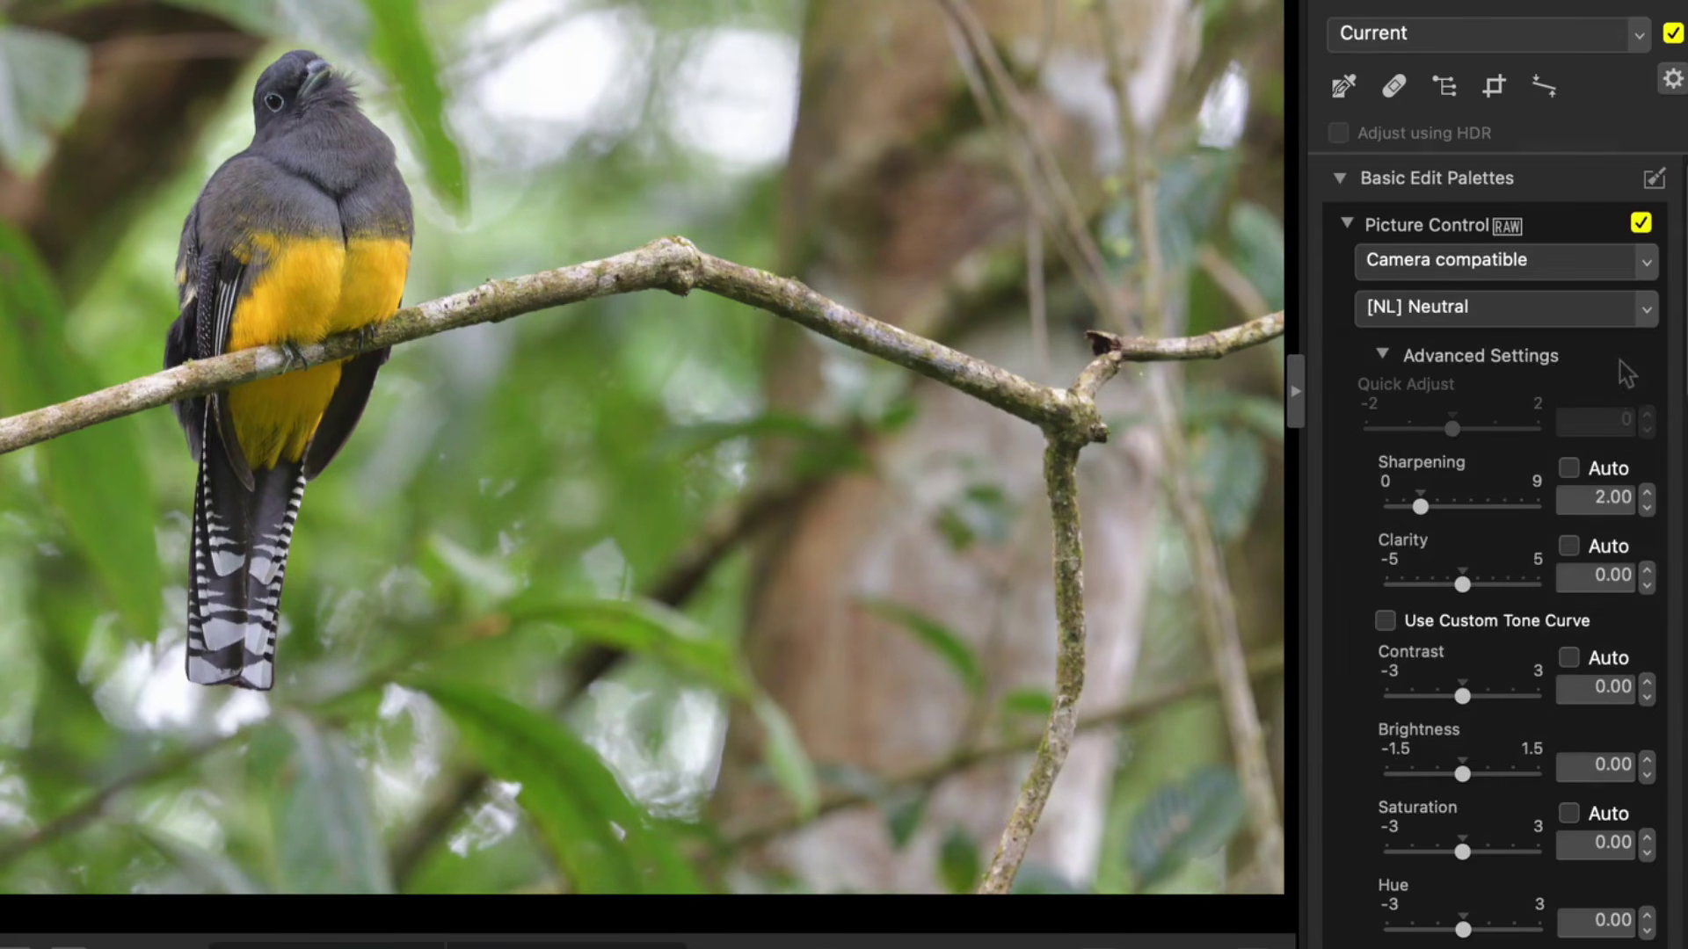
click(1646, 309)
click(1587, 517)
click(1646, 310)
click(1596, 429)
scroll(1675, 343, down, 2)
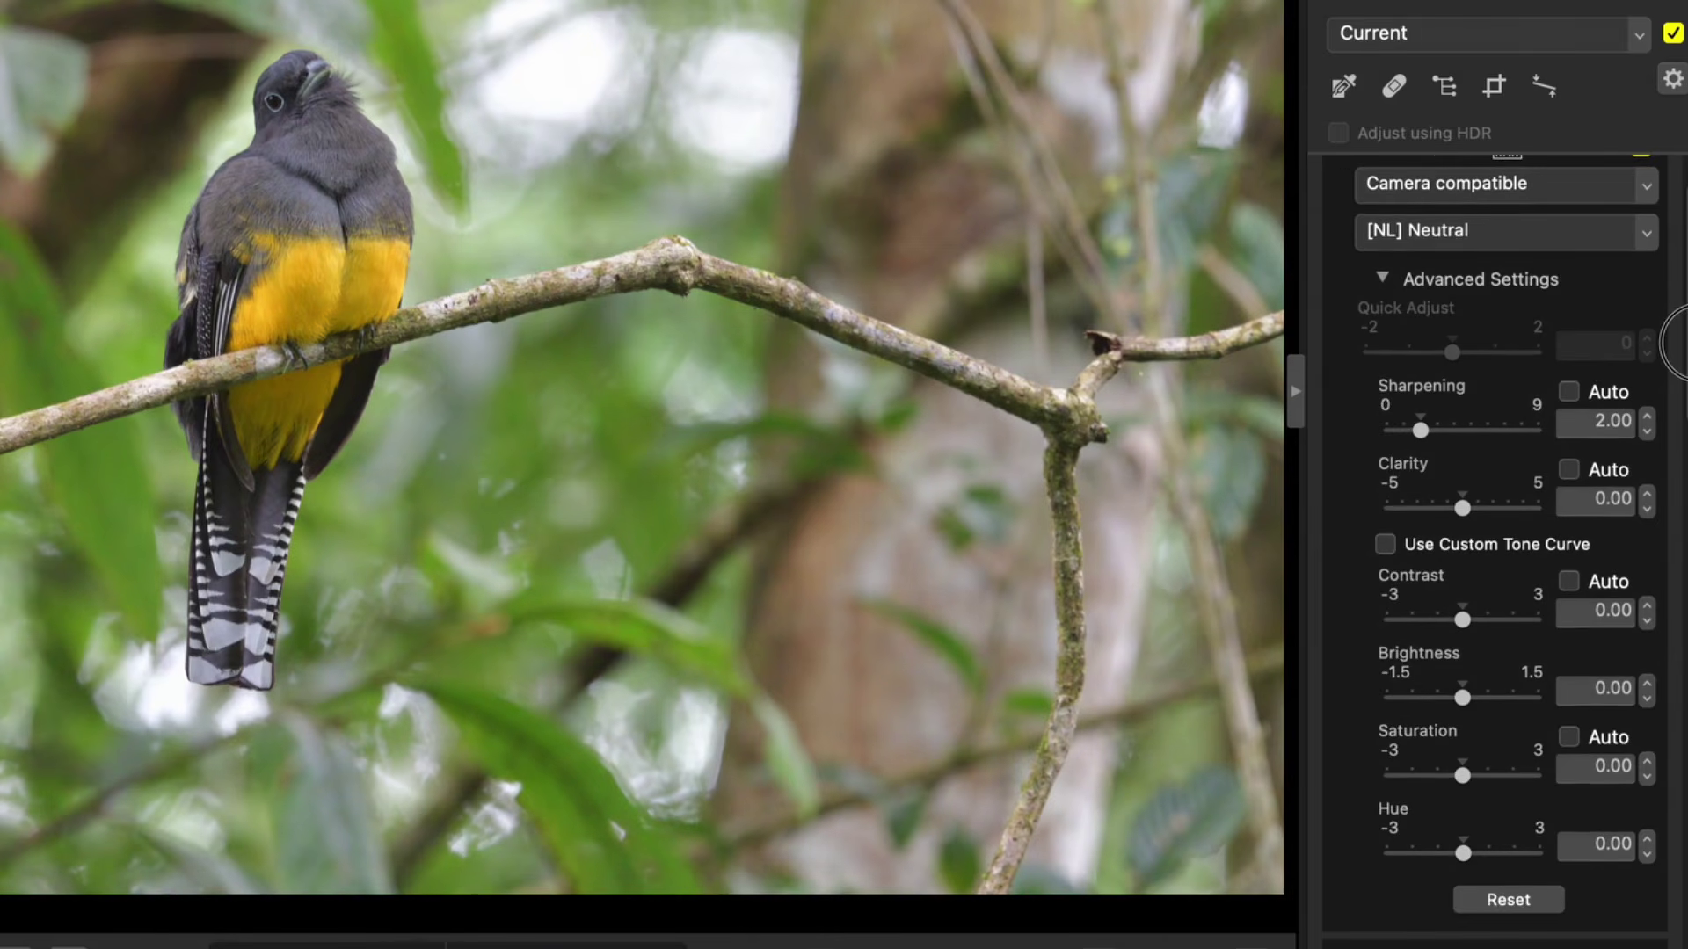
scroll(1675, 343, up, 1)
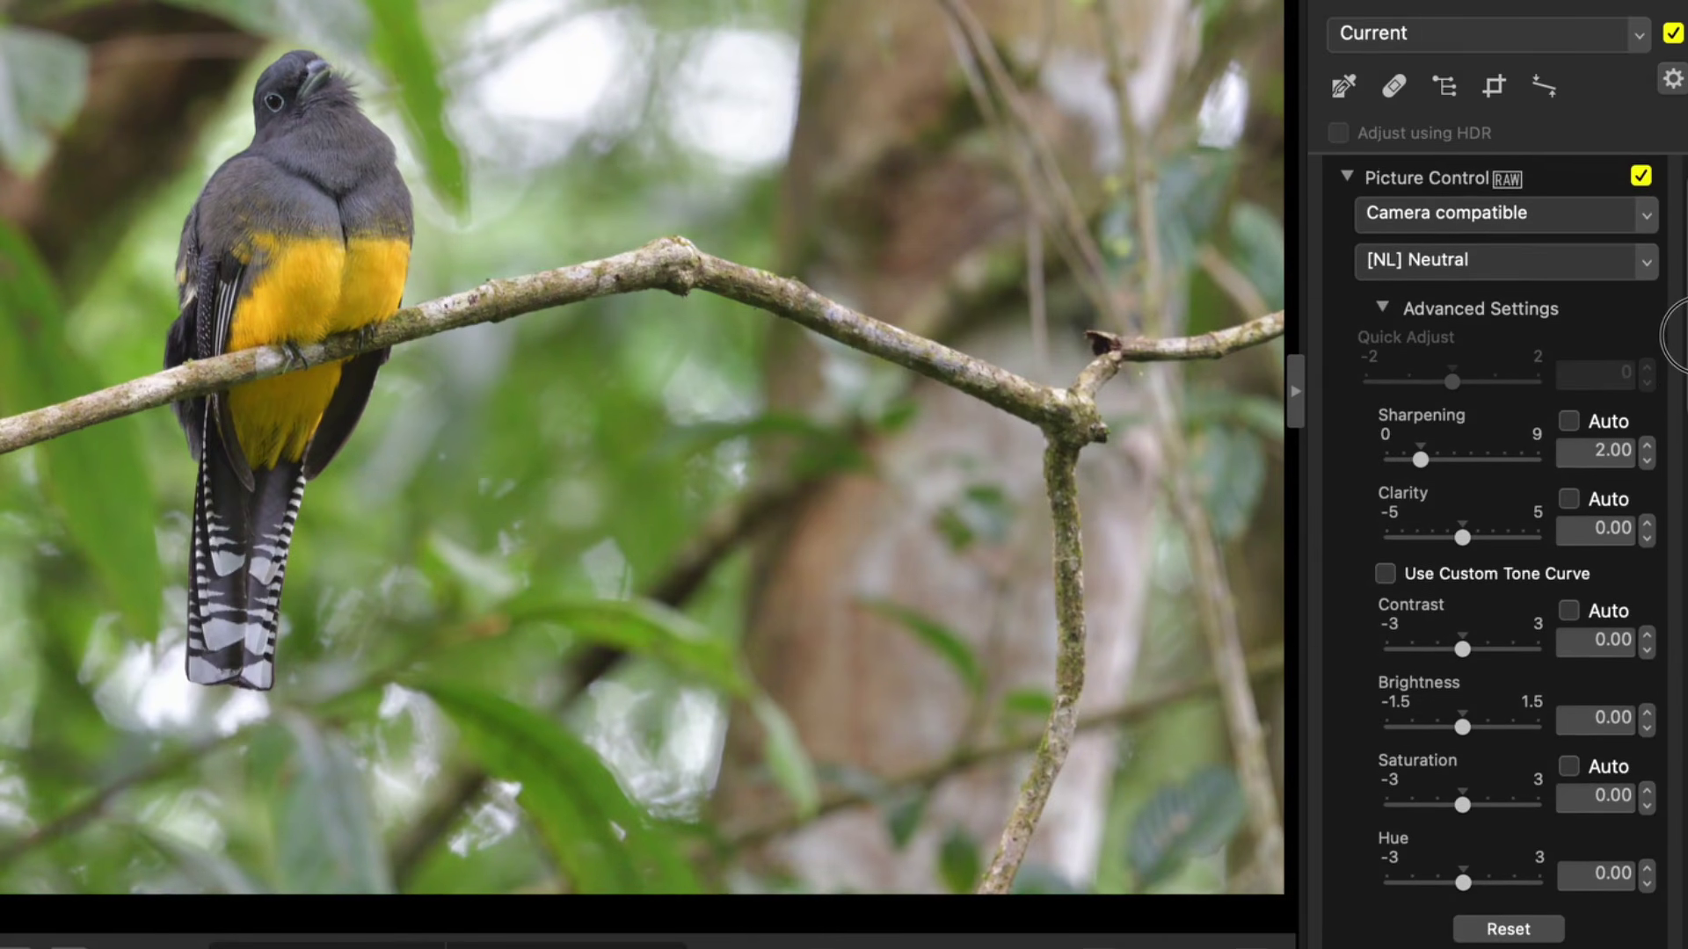
Step: Compare the photo with the picture control off and on, and check the picture control version options, keeping Camera compatible
click(1642, 176)
click(1642, 175)
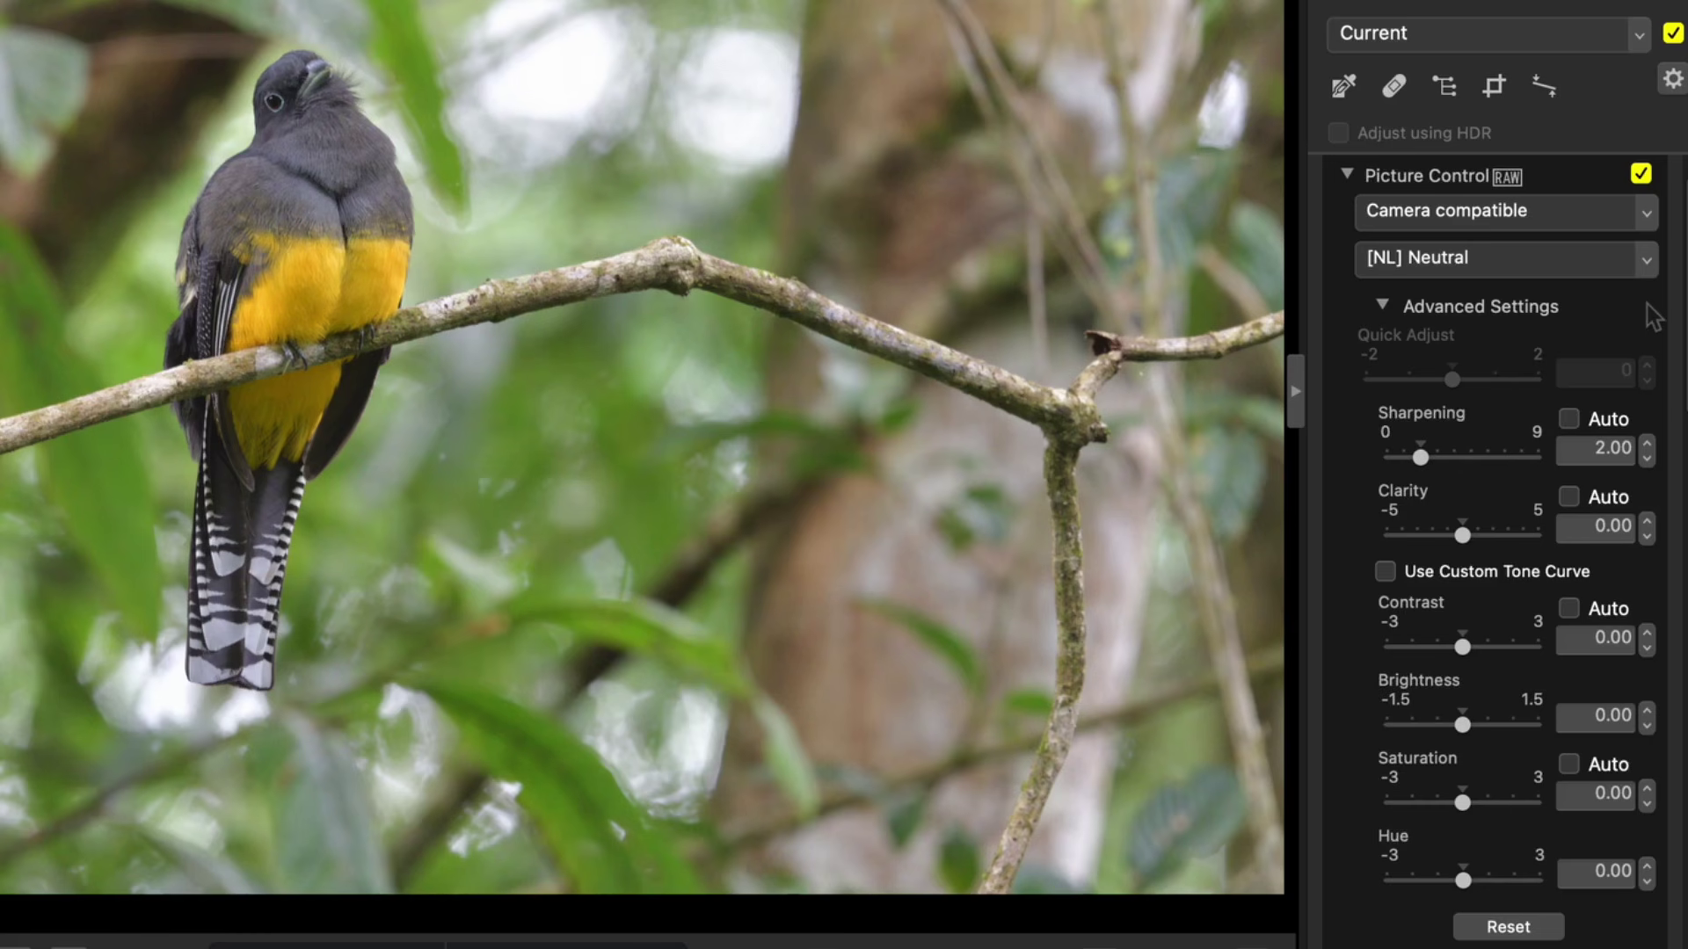
click(1647, 220)
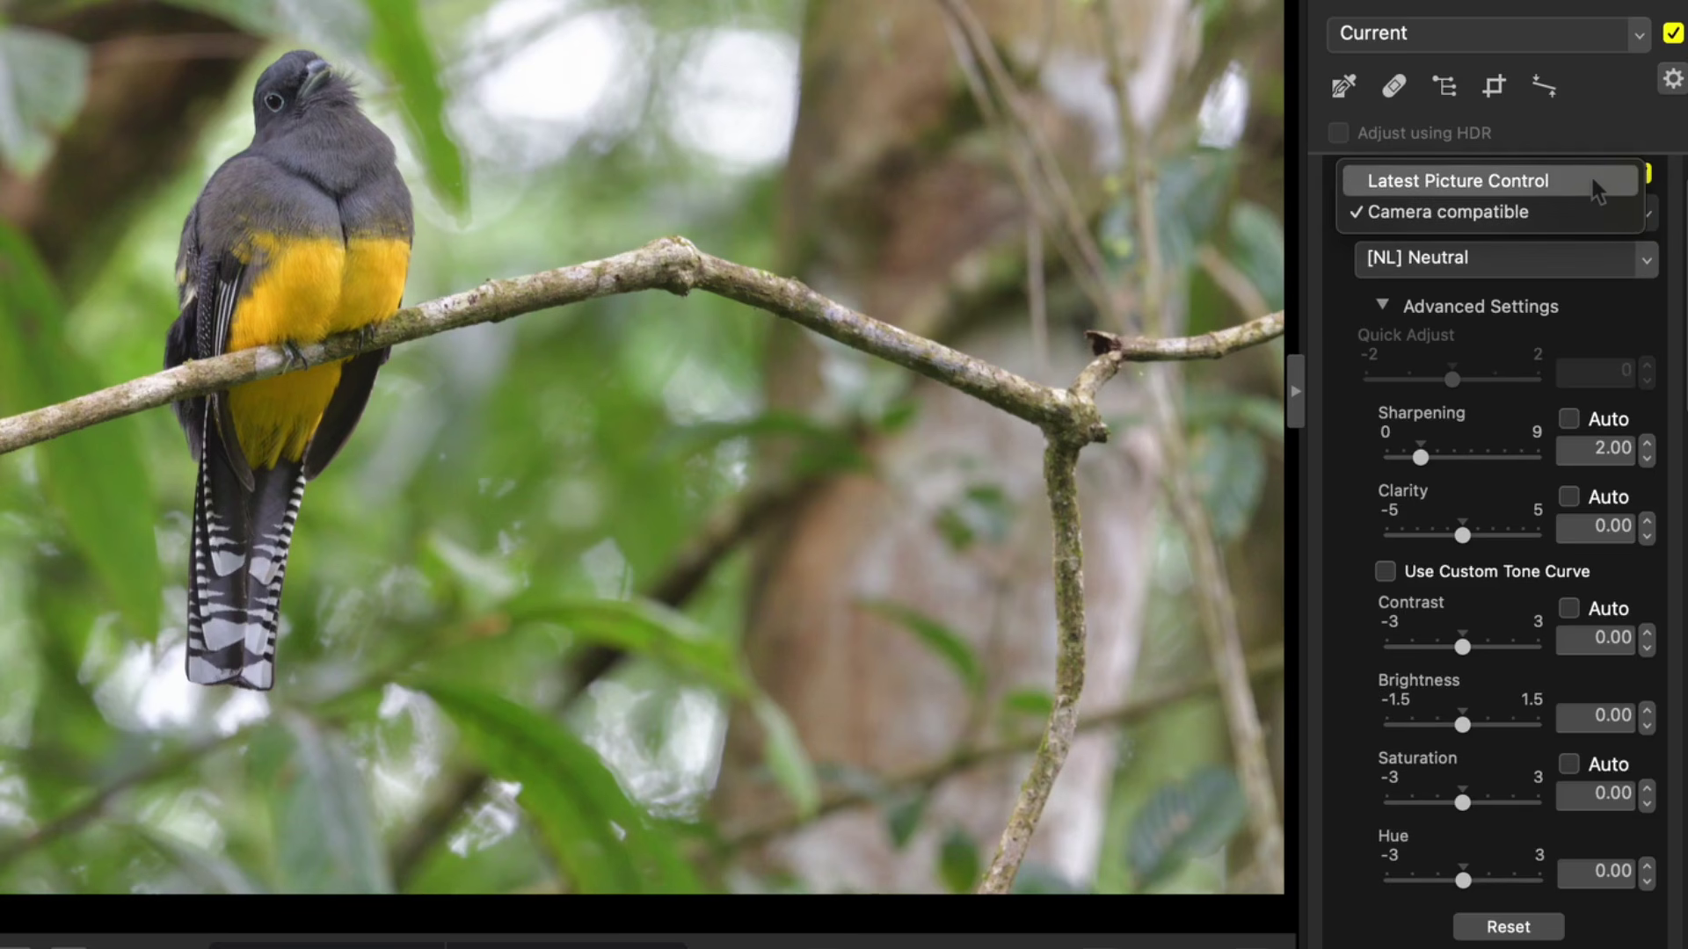
click(1573, 211)
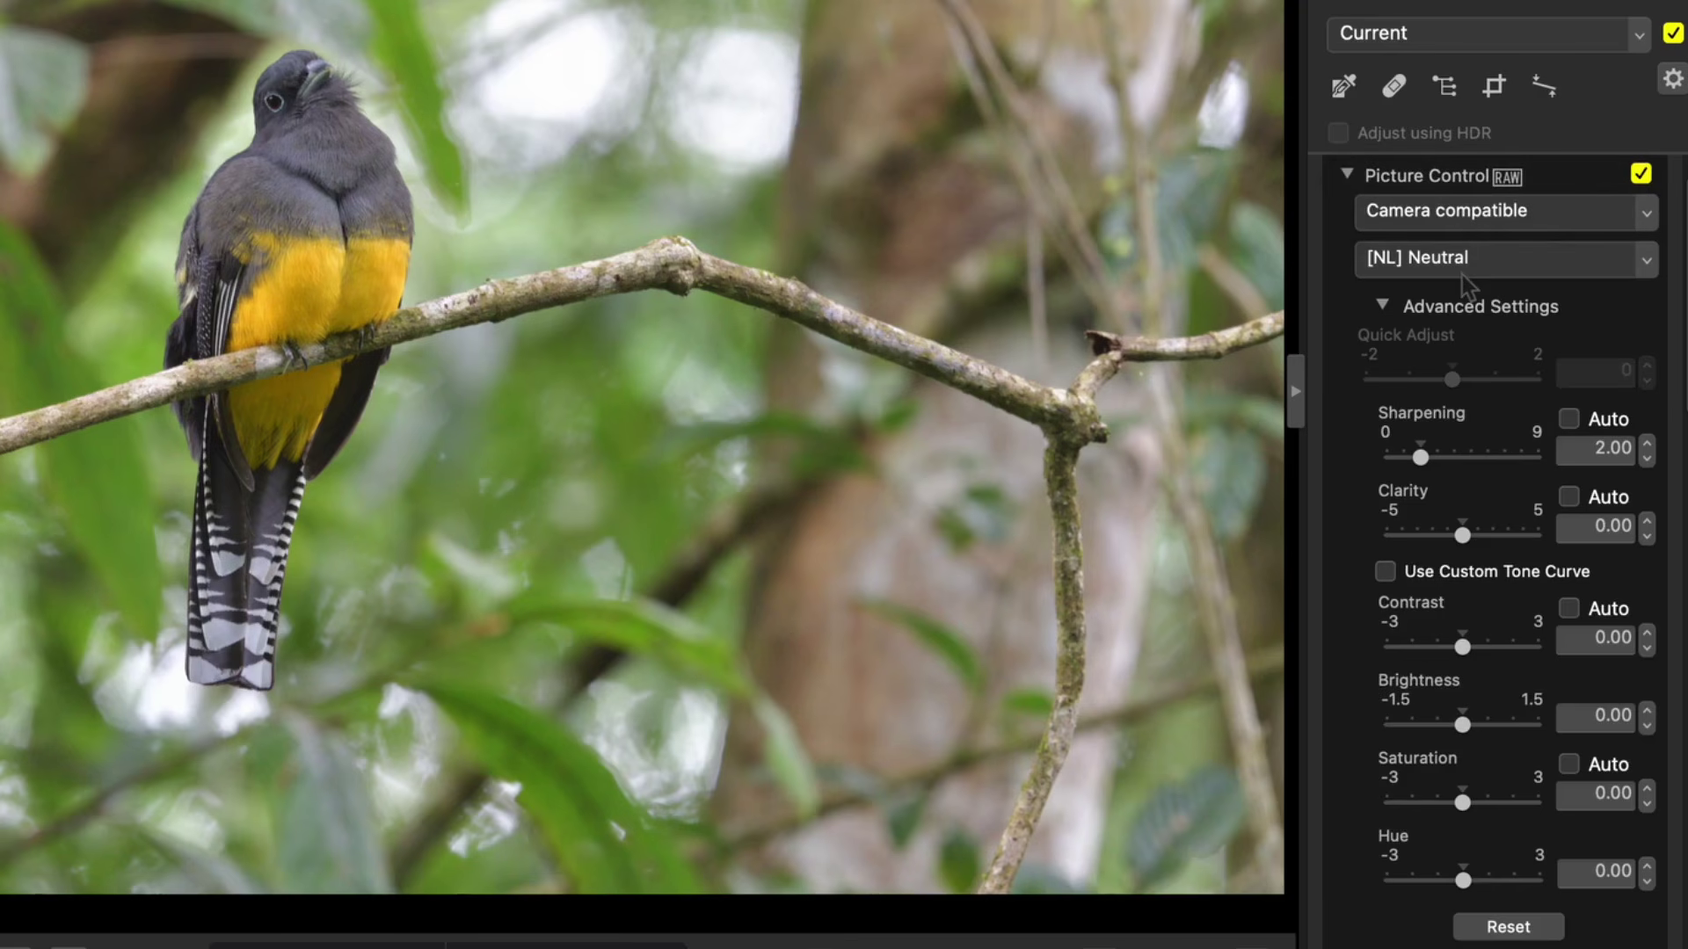
Step: Set the picture control's saturation to -0.75 and its contrast to 1.00
scroll(1573, 413, down, 2)
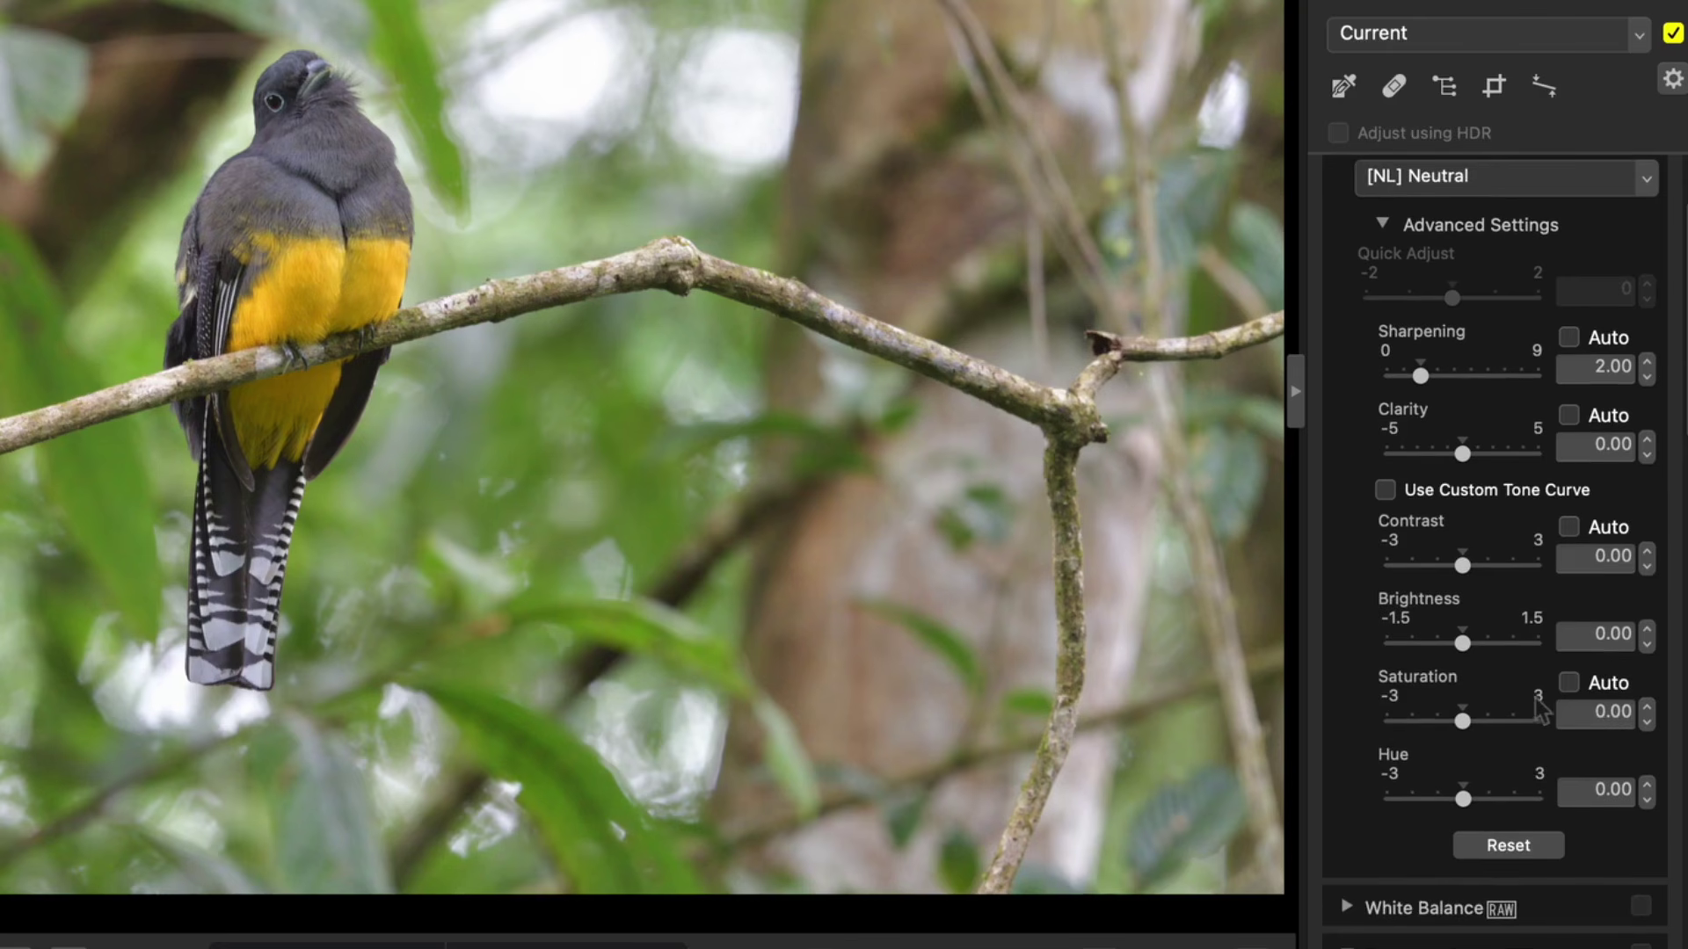
drag(1462, 721, 1444, 720)
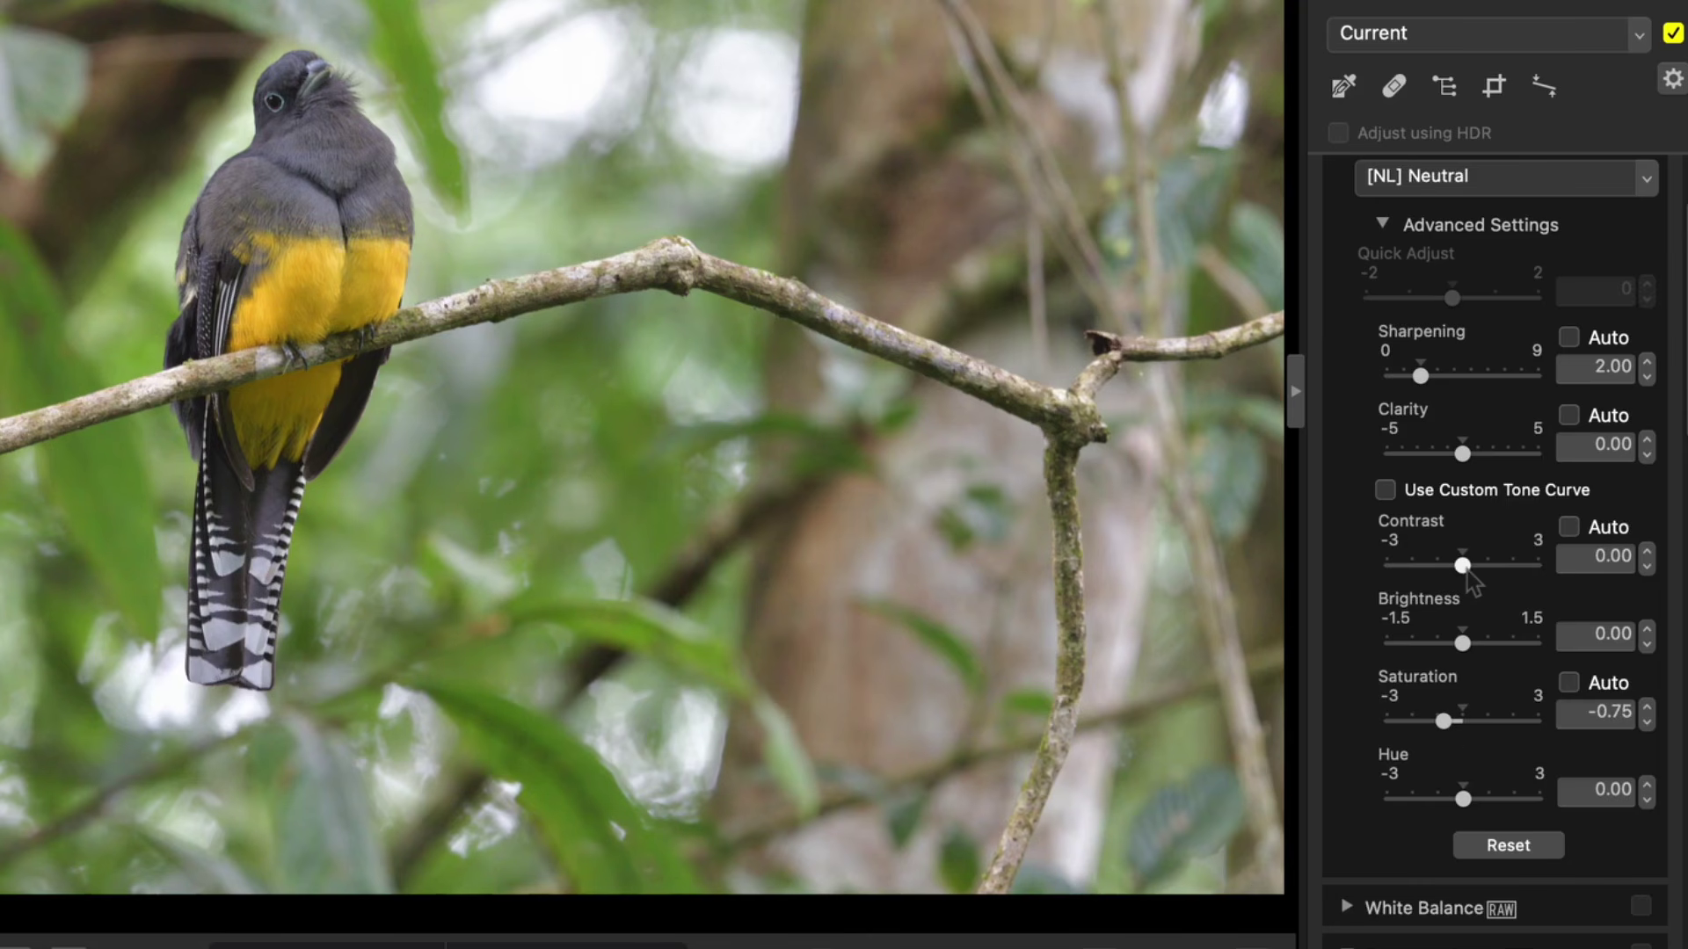
drag(1461, 565, 1487, 565)
scroll(1450, 352, up, 3)
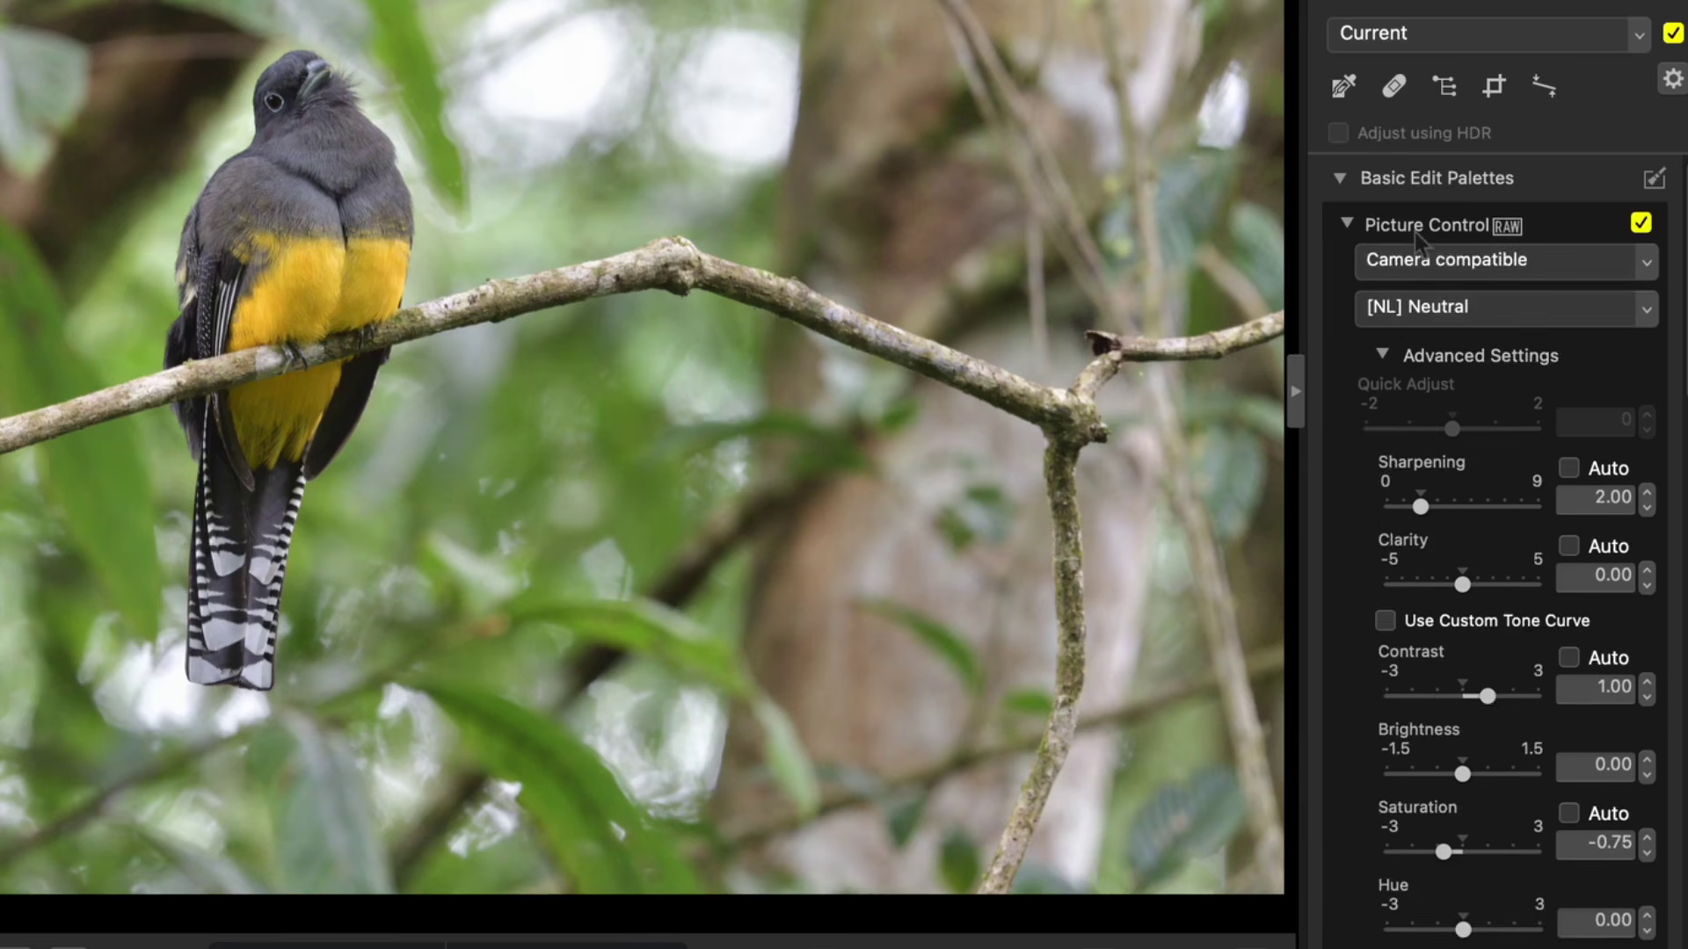
click(1417, 230)
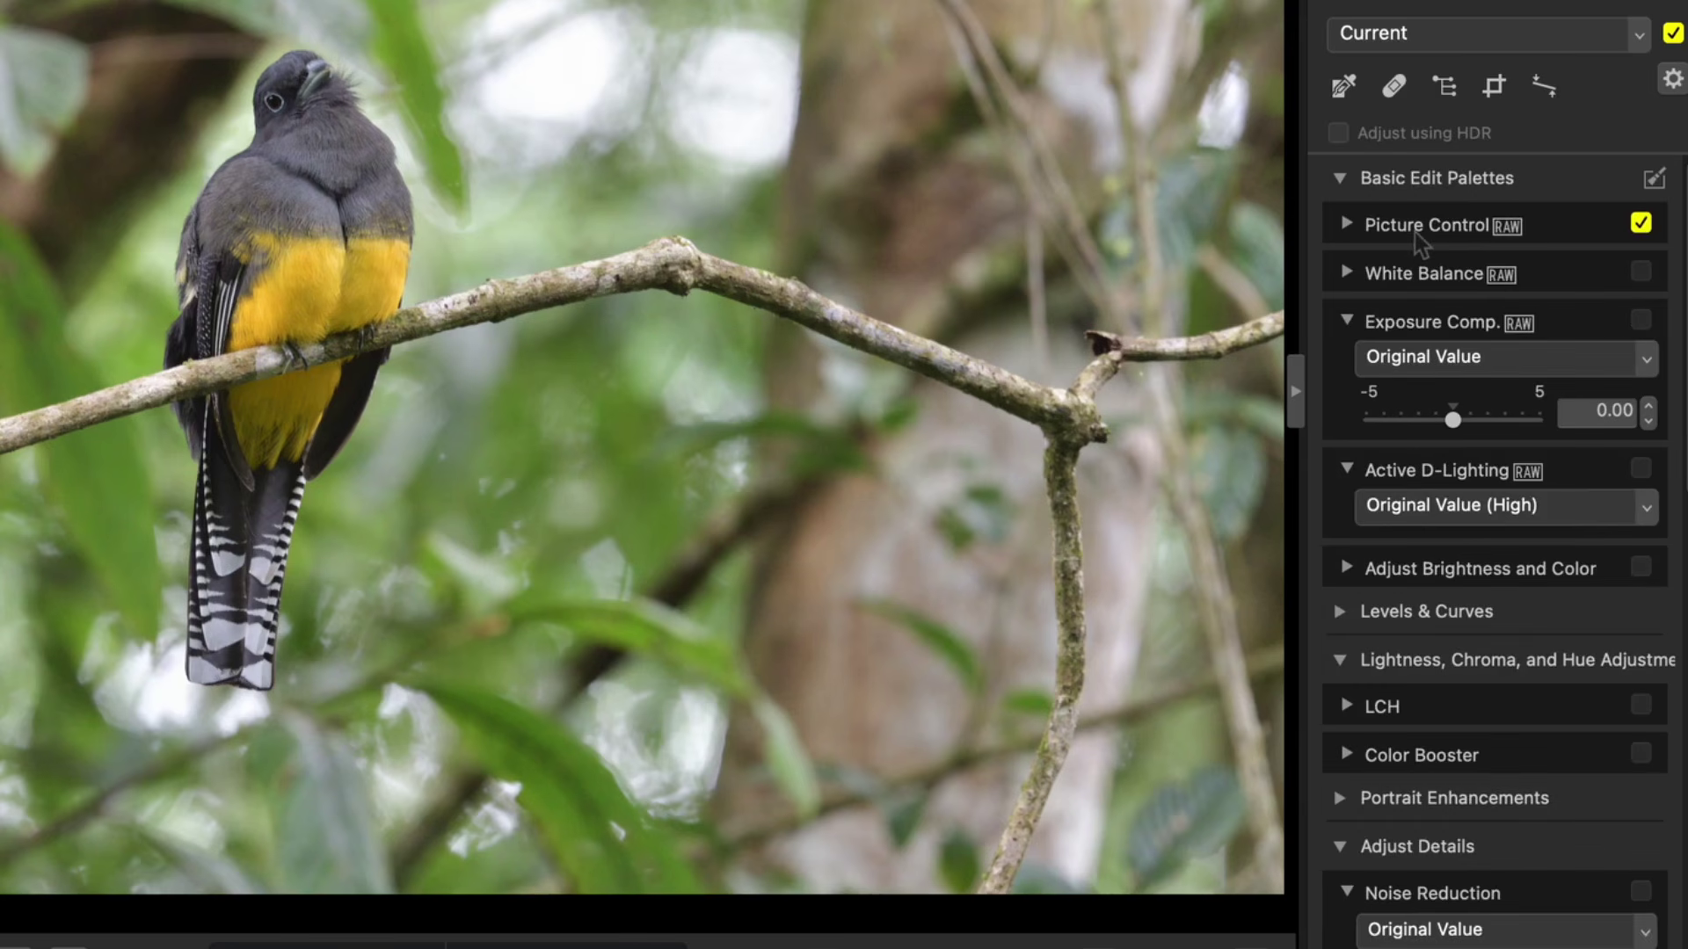
Step: Cool the white balance by setting the color temperature to 4750
click(1421, 276)
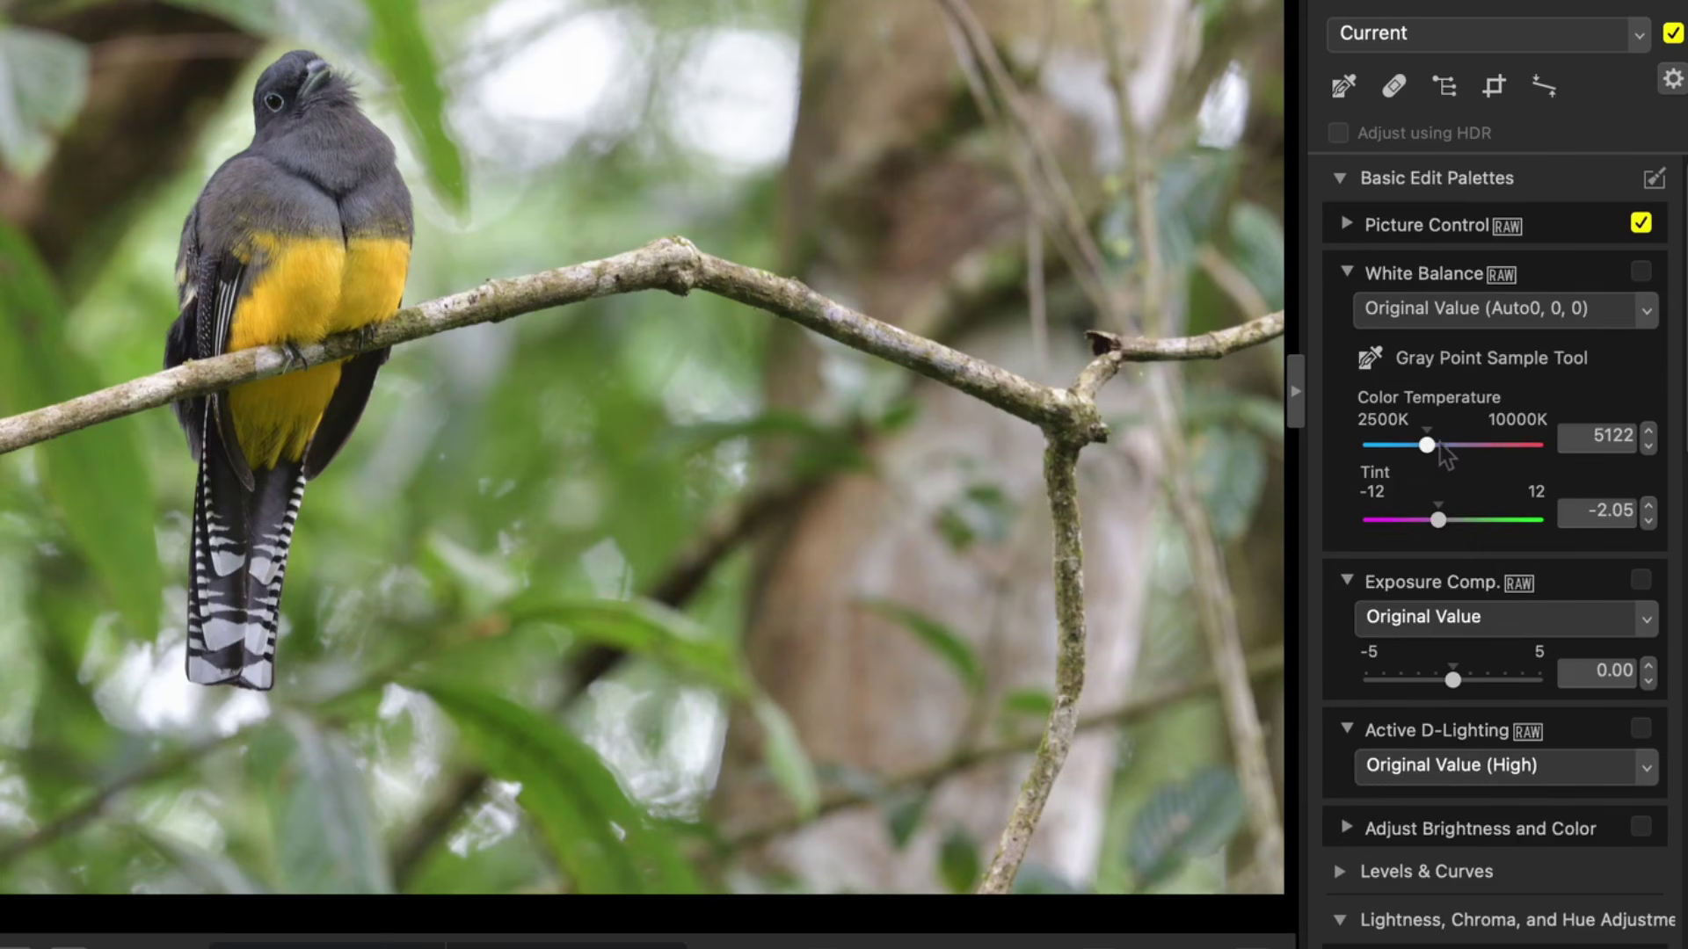
drag(1430, 448, 1421, 448)
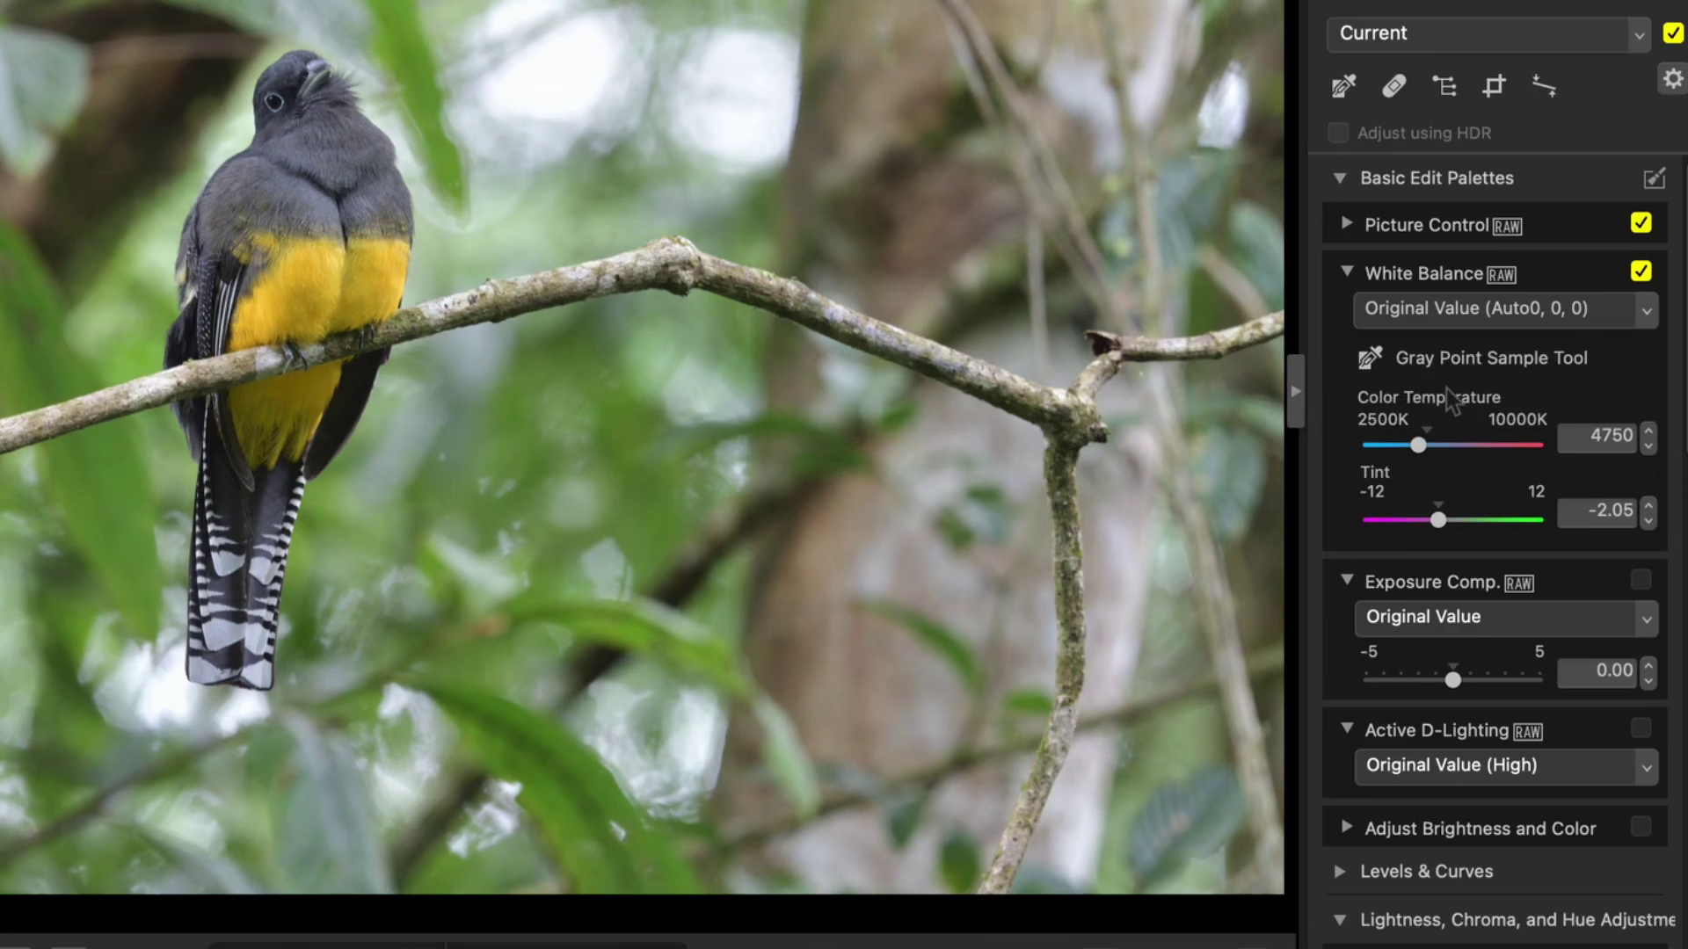
click(1431, 278)
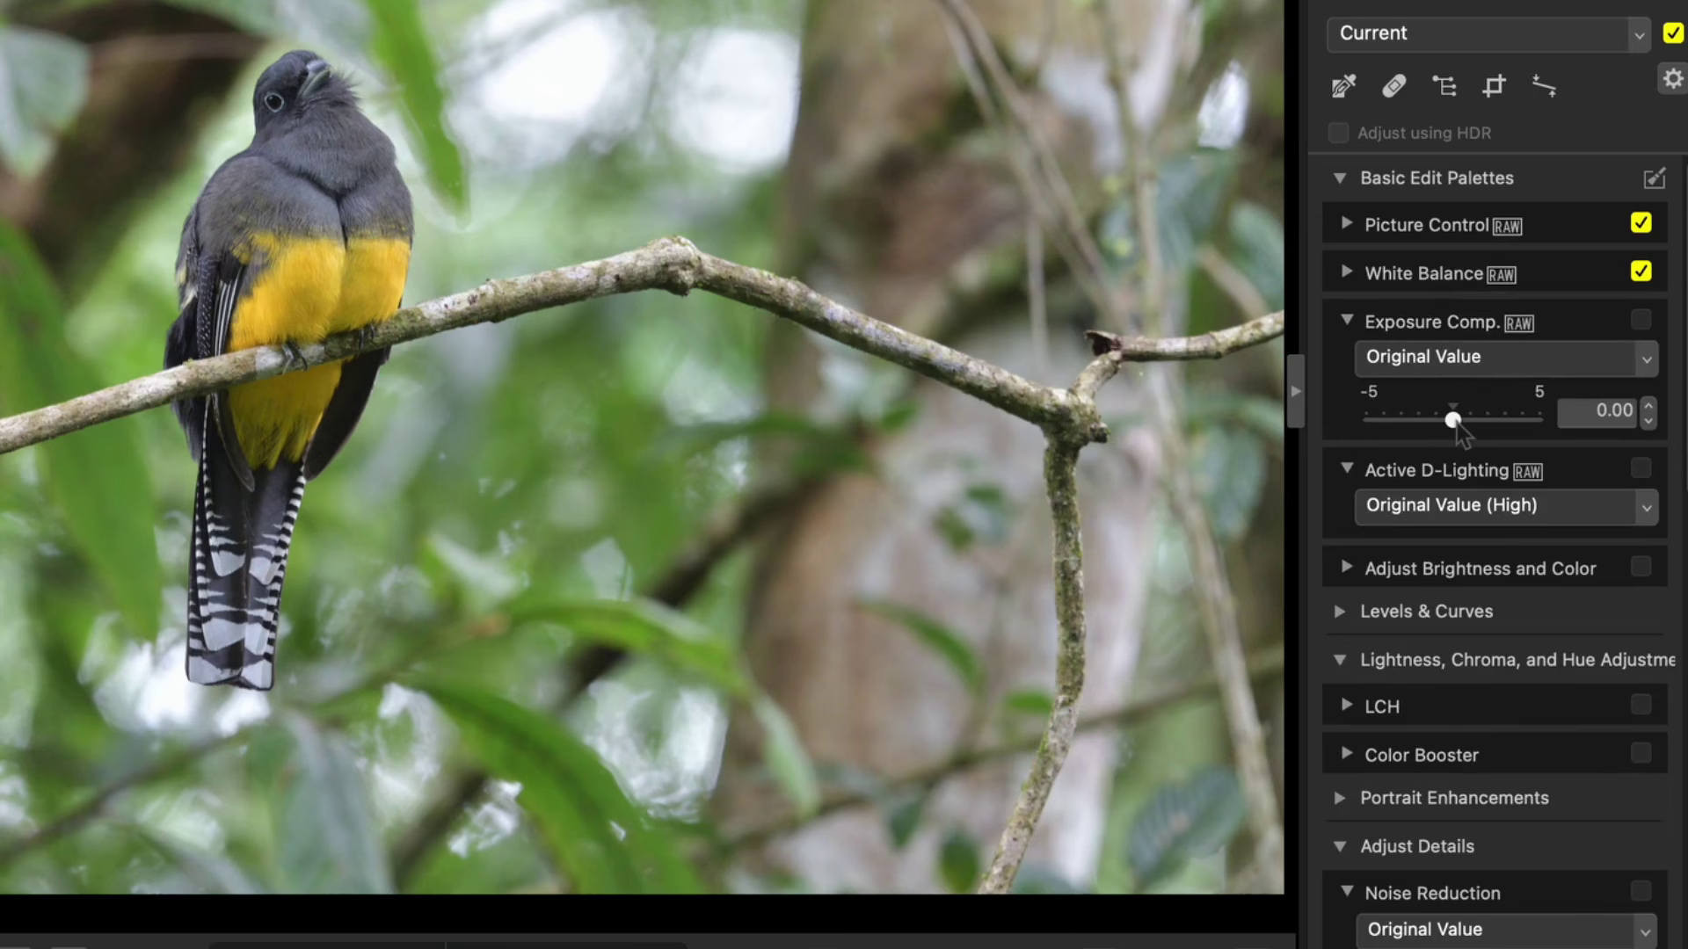
Step: Try adjusting the exposure compensation, leaving it at its original value
mouse_move(1455, 420)
mouse_down()
mouse_move(1503, 420)
mouse_move(1452, 420)
mouse_up()
click(1457, 325)
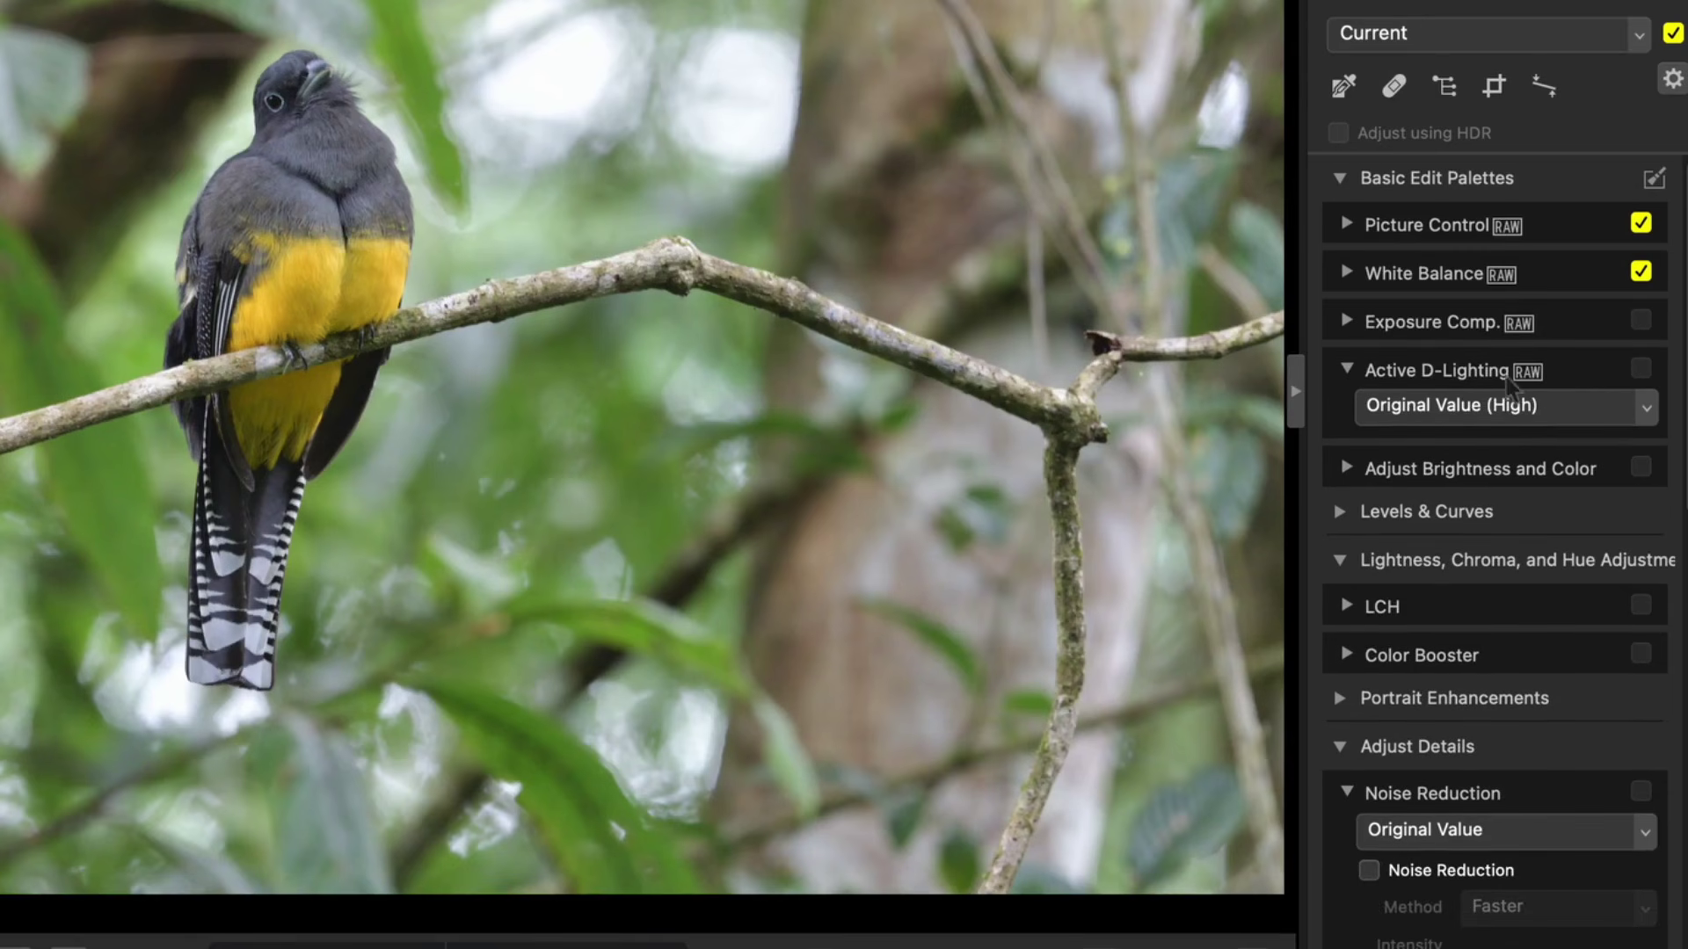
Step: Compare the photo with Active D-Lighting set to Off, and set Active D-Lighting to High
click(1555, 415)
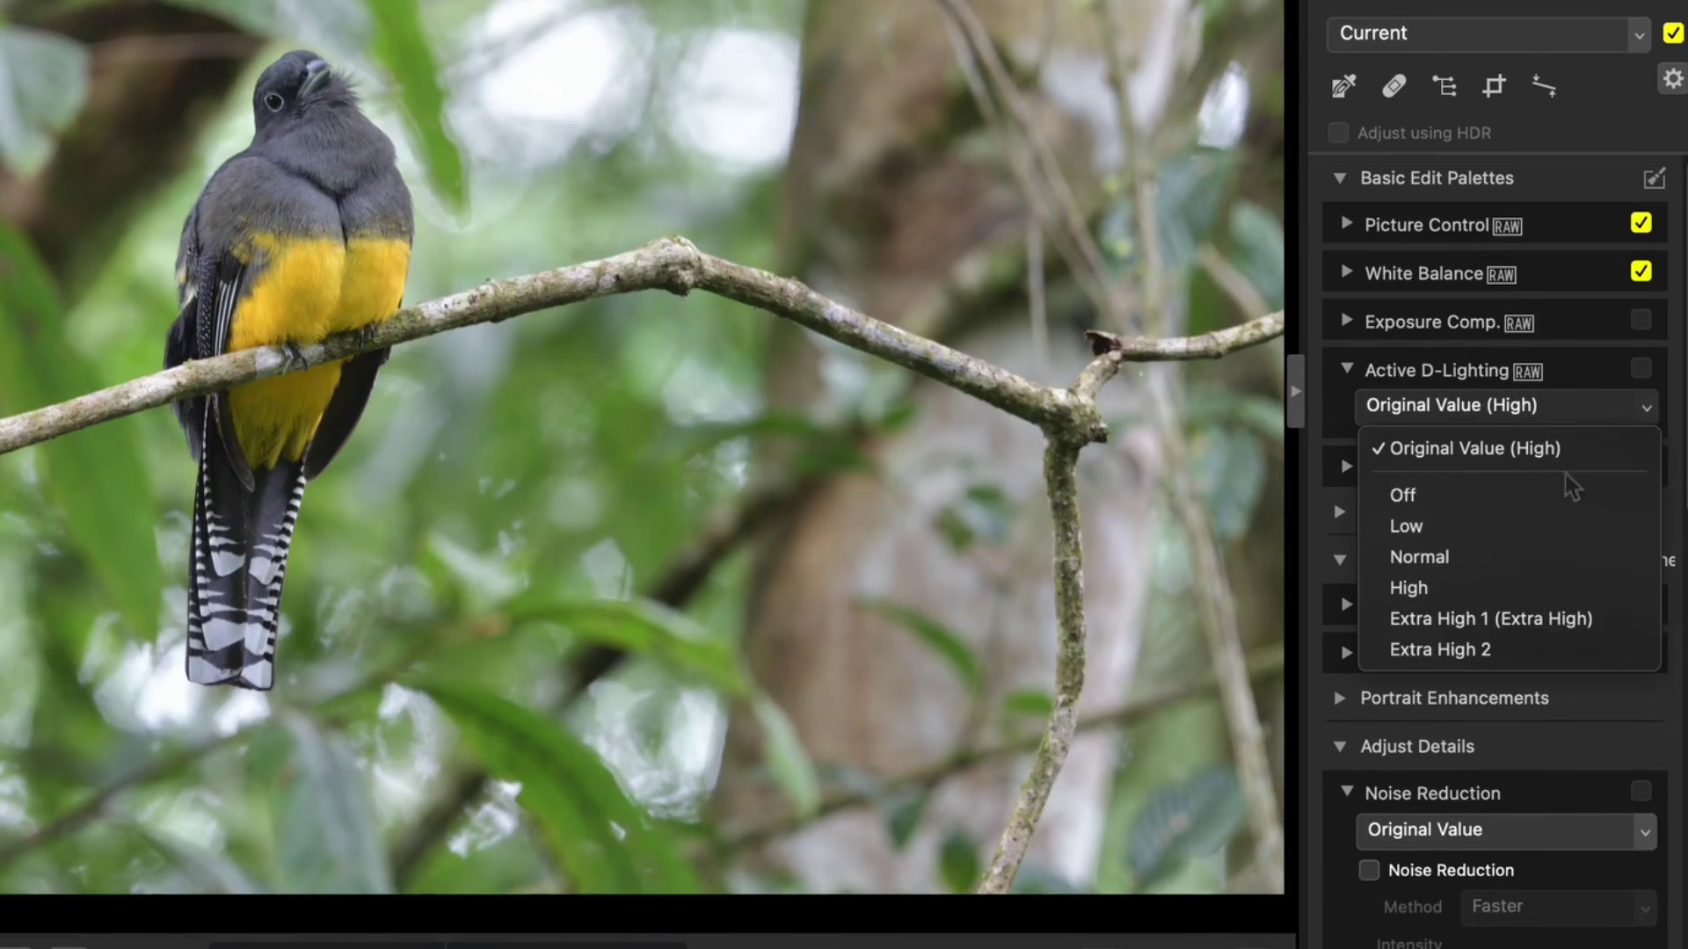
click(1492, 449)
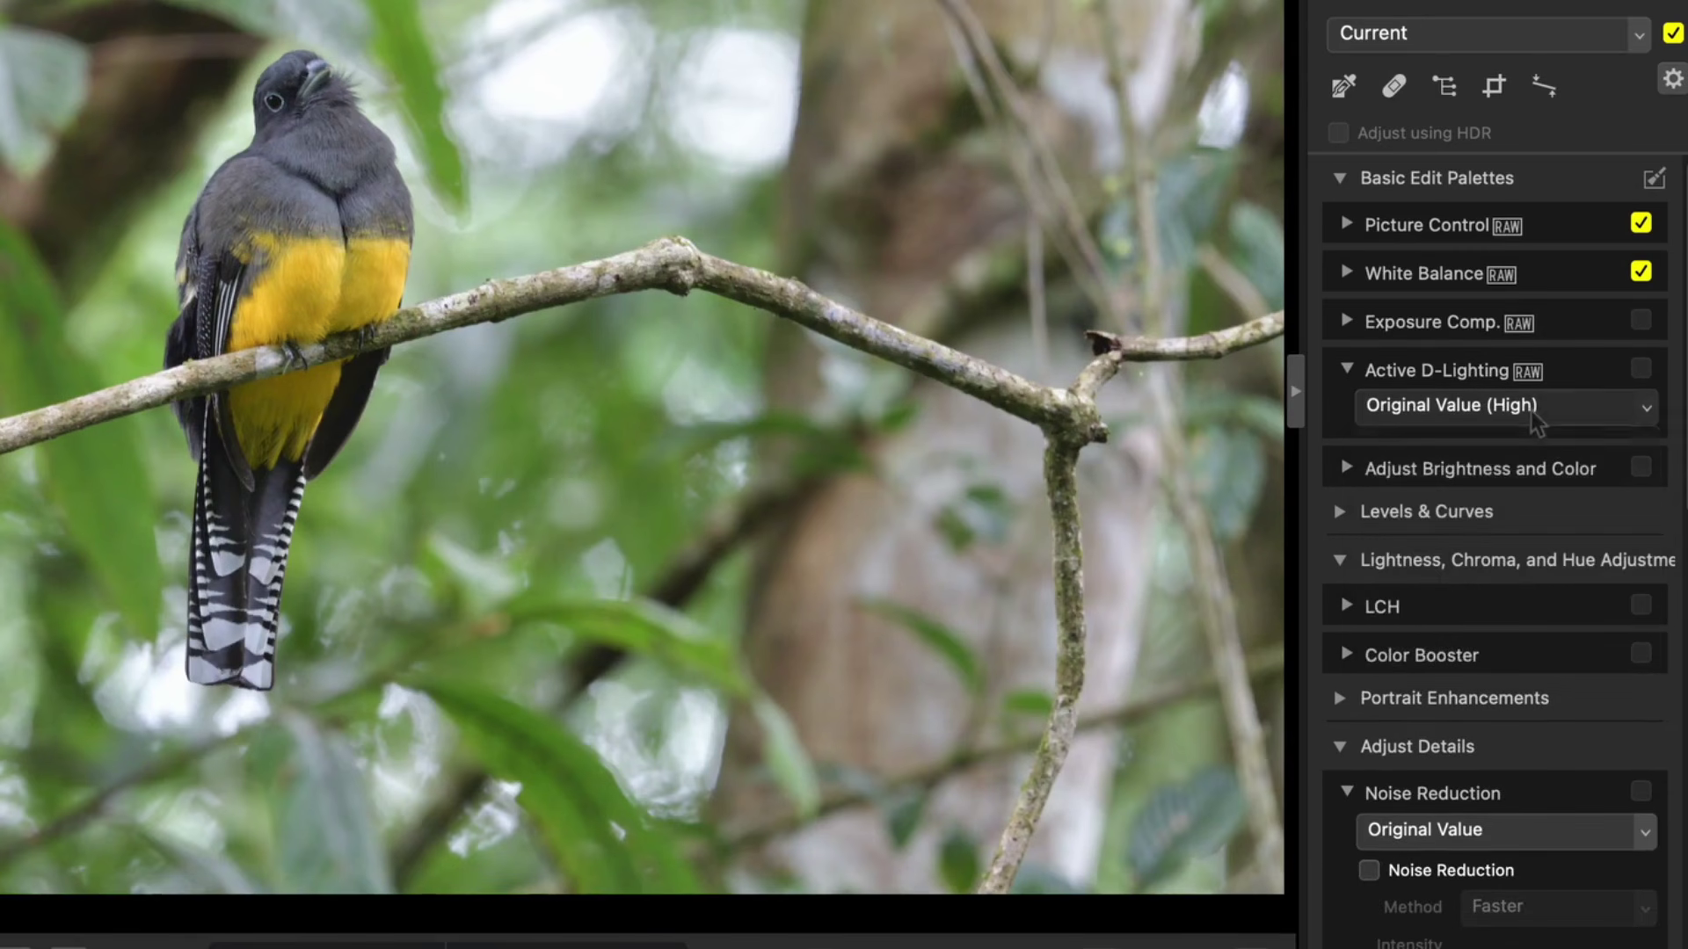
click(1581, 408)
click(1565, 494)
click(1554, 408)
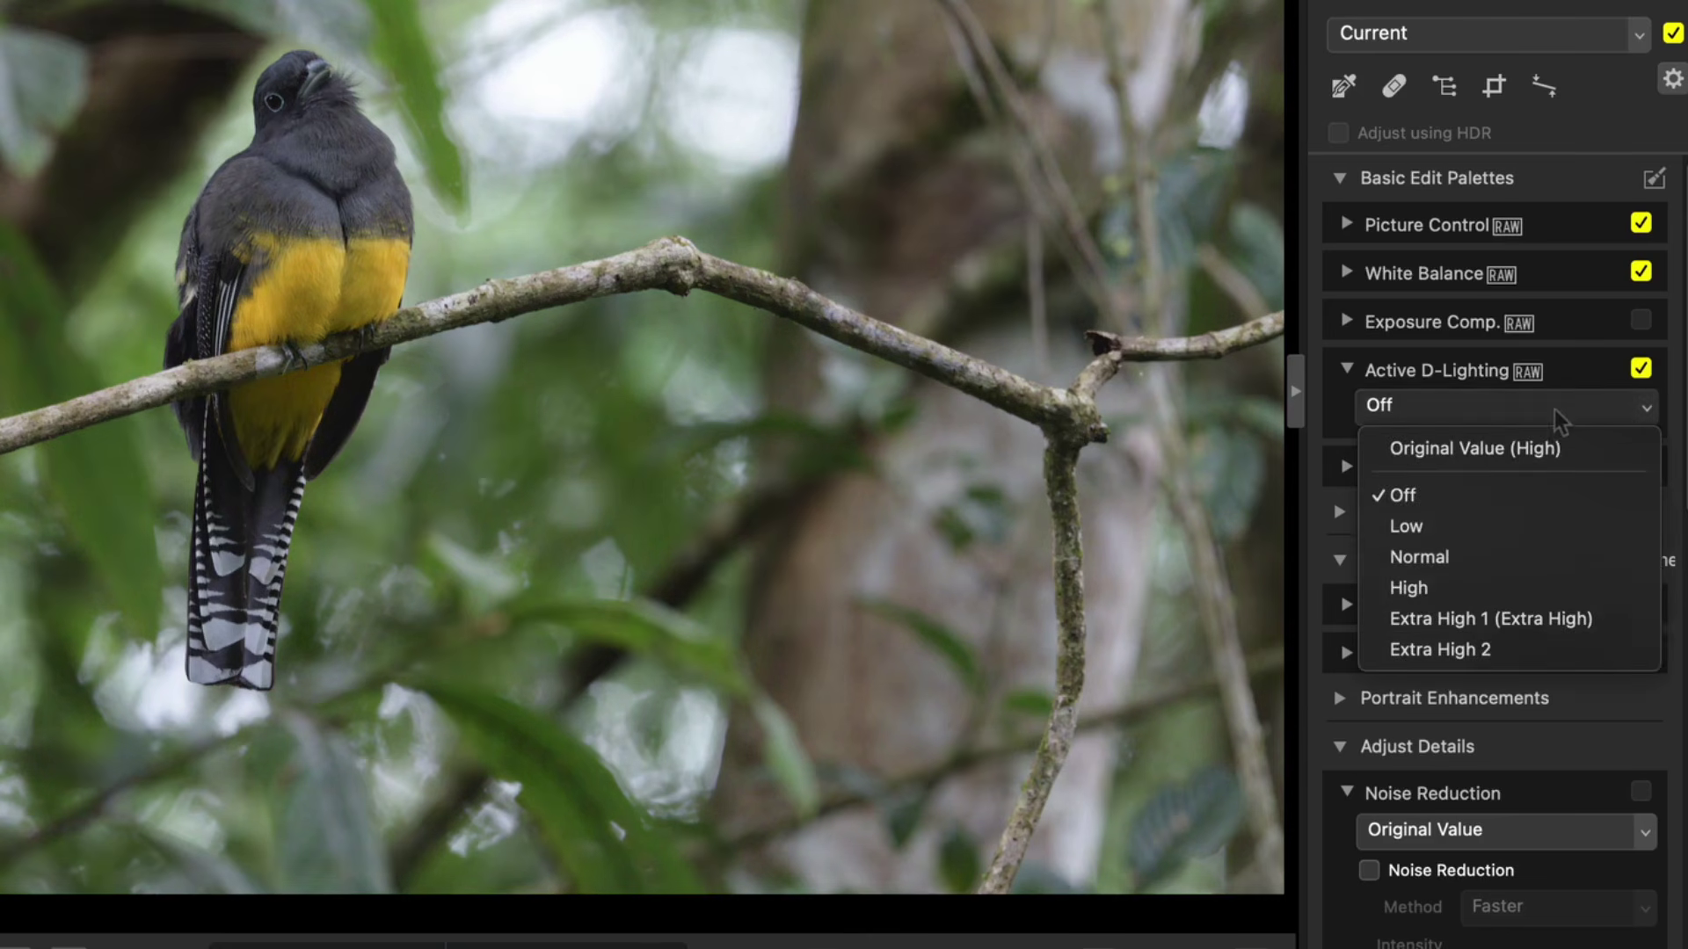
click(1560, 595)
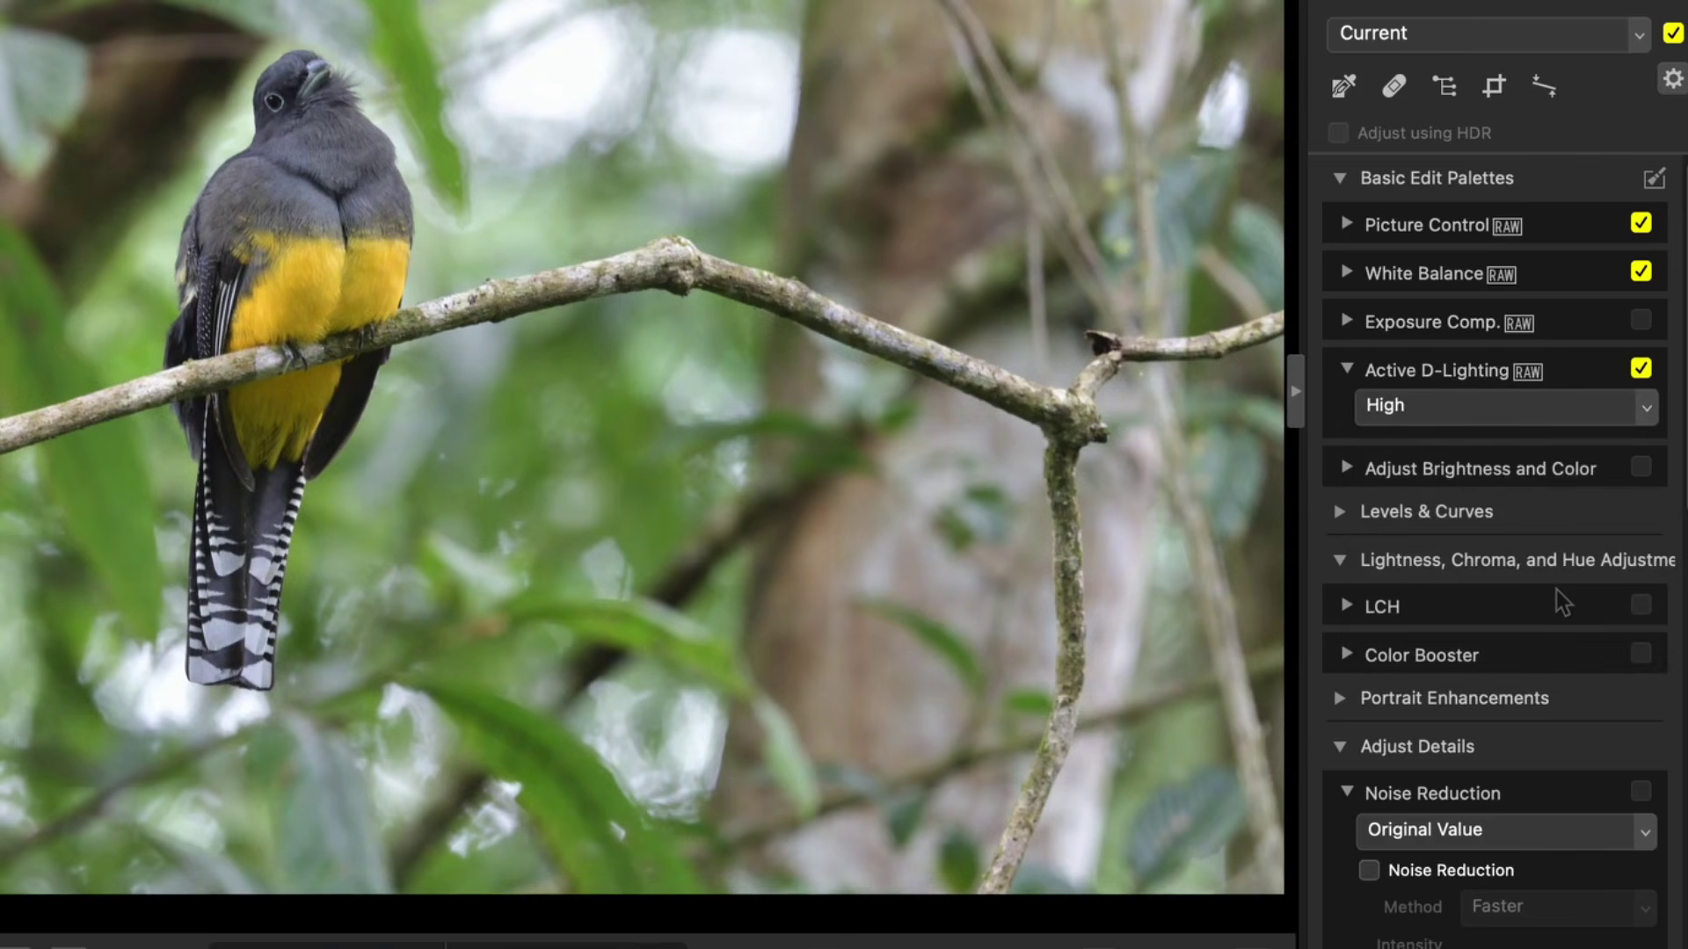
click(1472, 374)
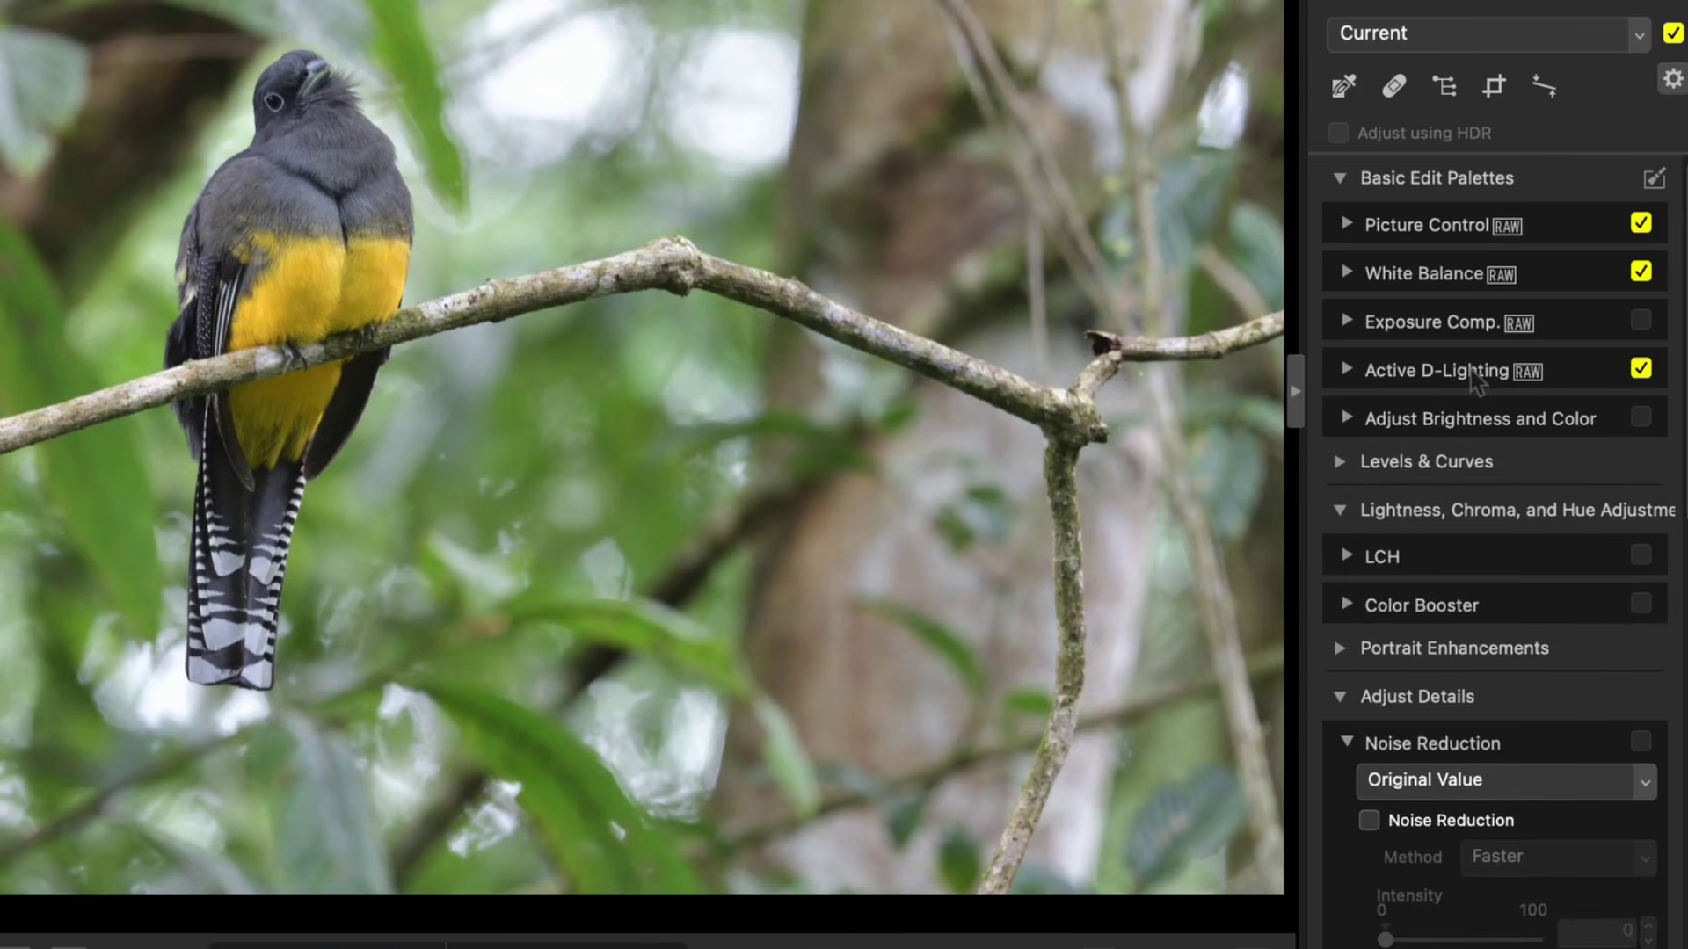
click(1486, 421)
scroll(1494, 528, down, 3)
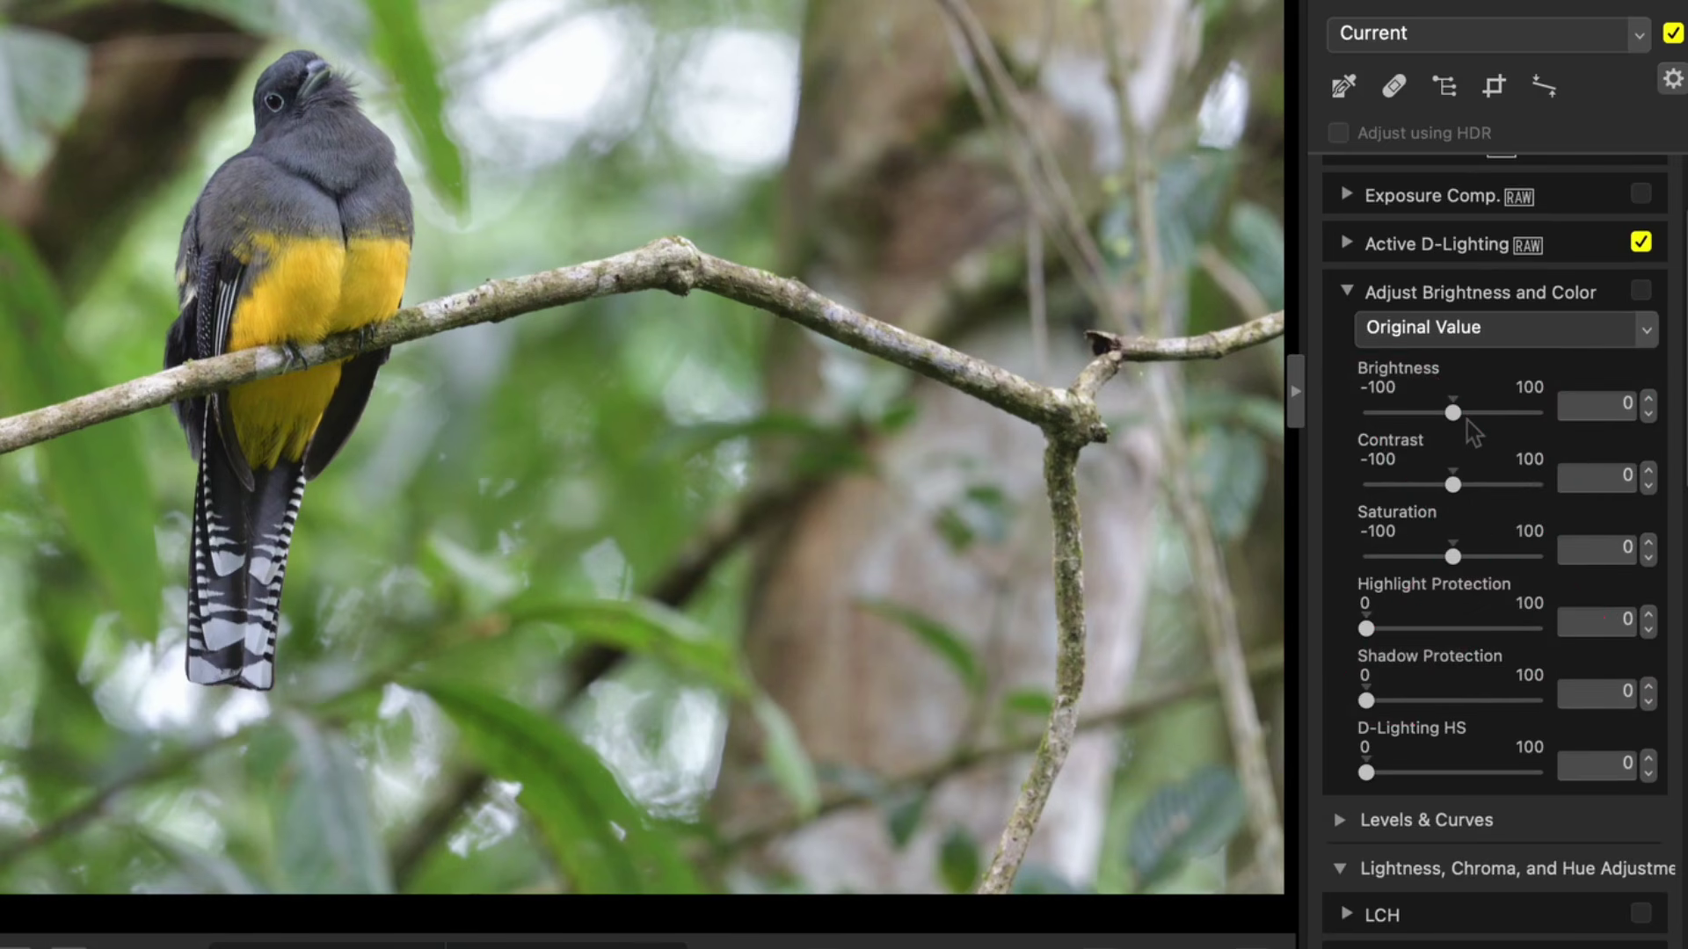
click(1450, 292)
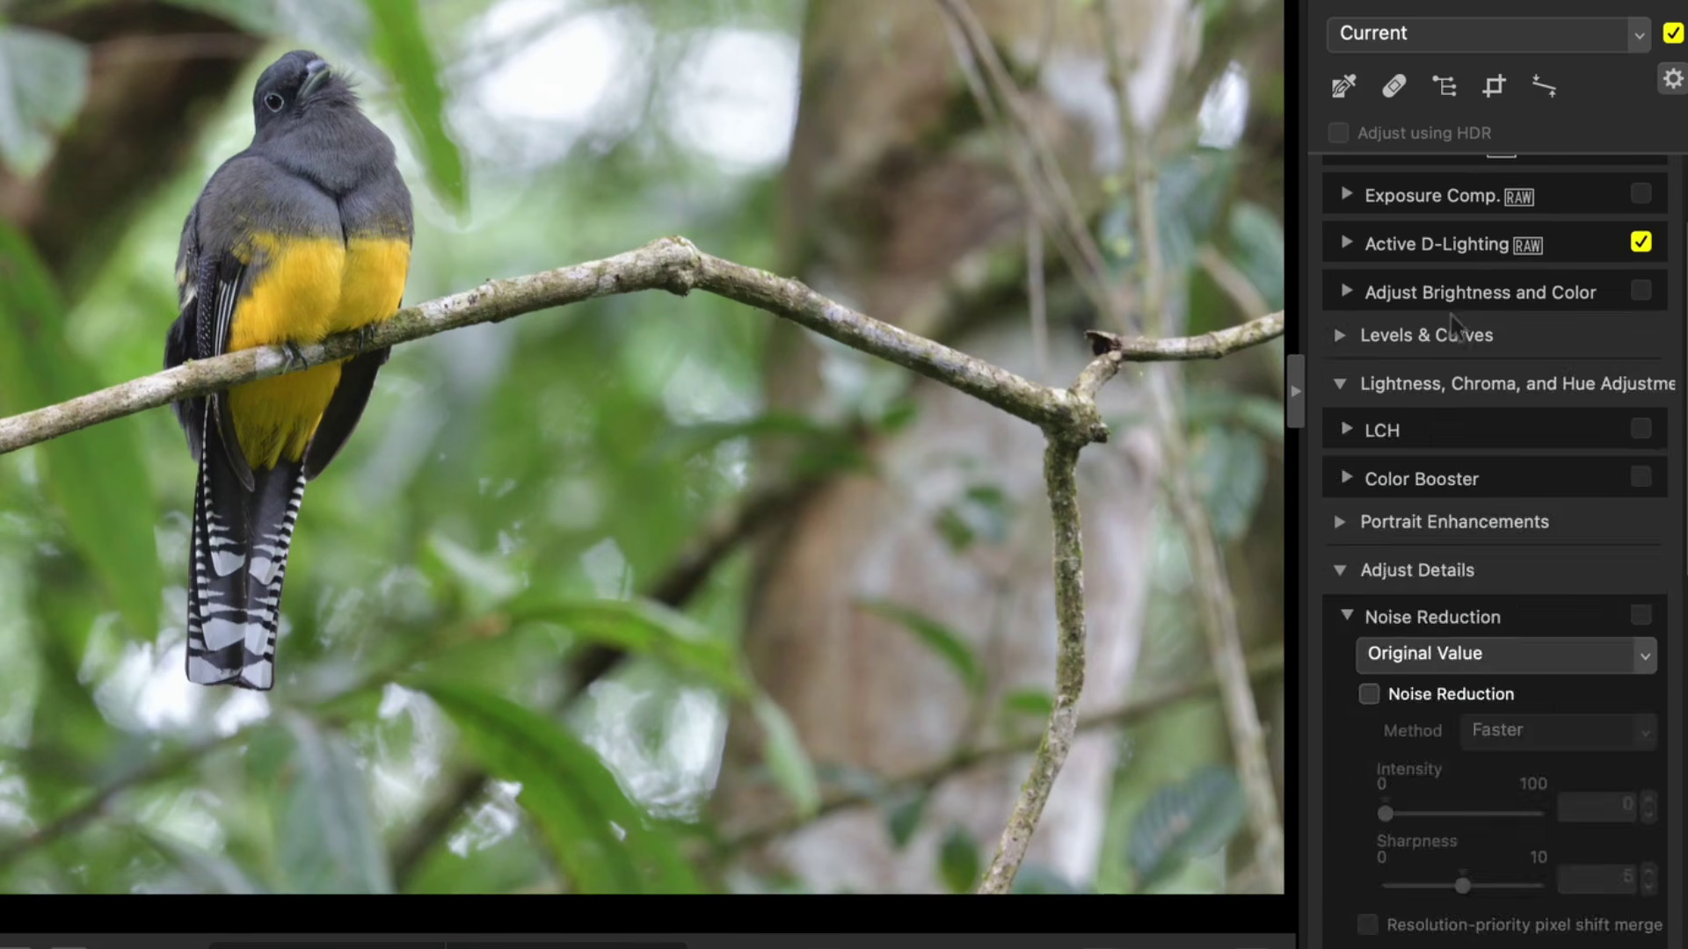
Step: Shape the RGB curve in Levels & Curves to lift the lower midtones, comparing the photo with and without the adjustment
click(1454, 335)
scroll(1672, 395, down, 3)
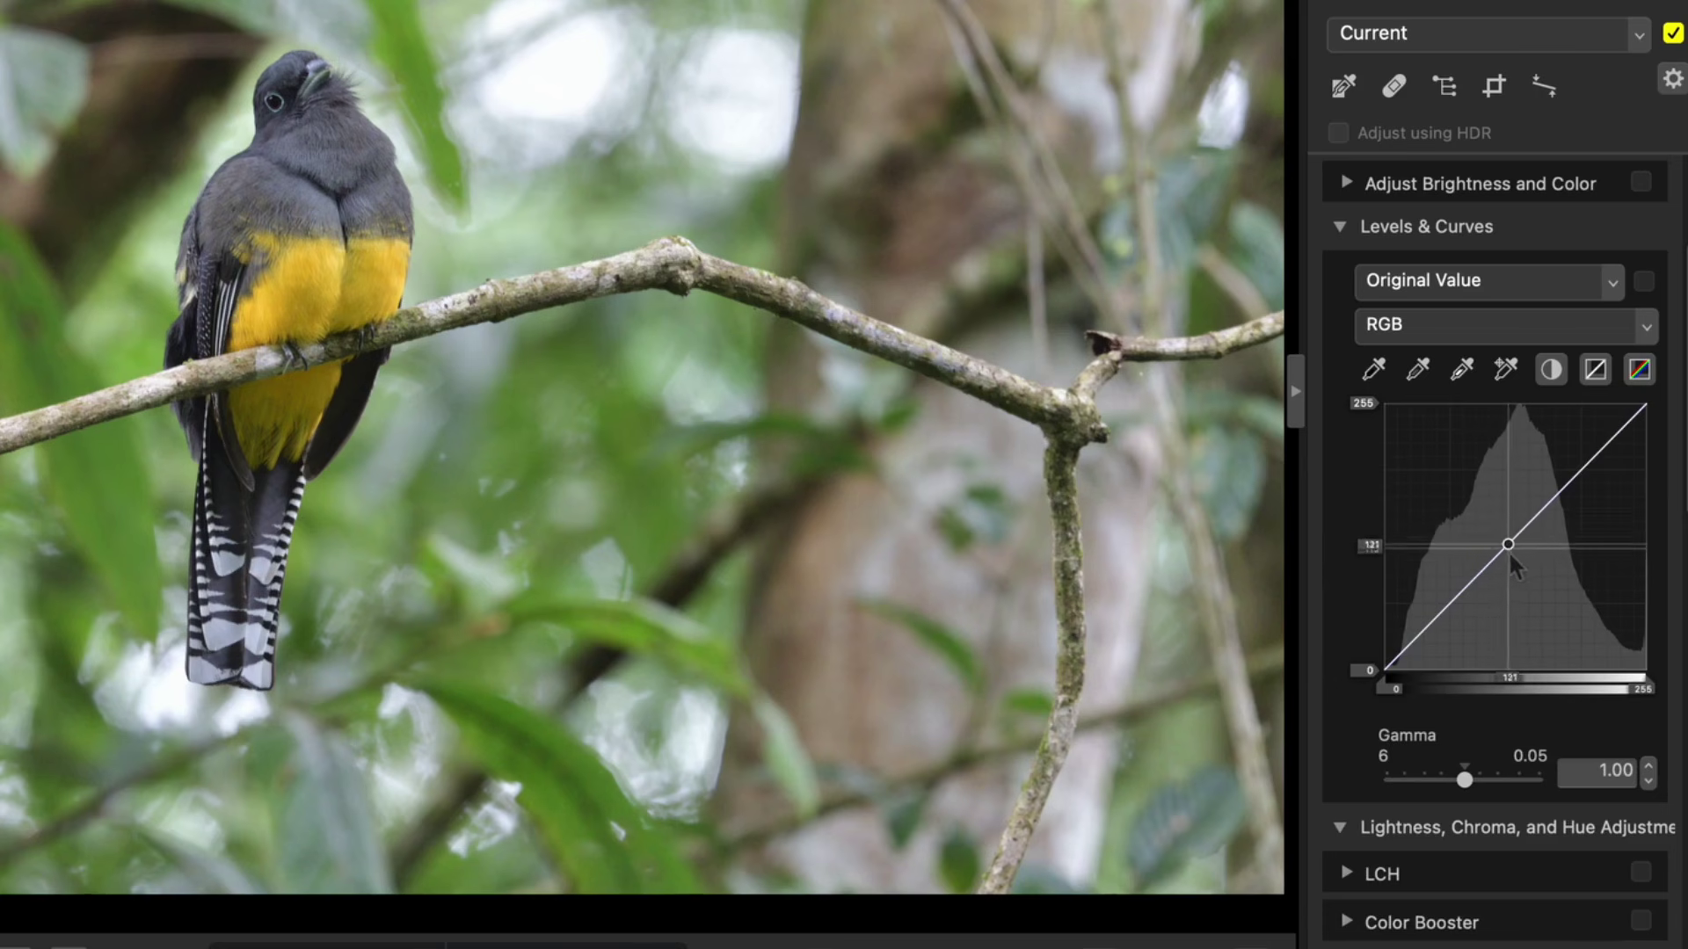
drag(1487, 558, 1484, 560)
drag(1438, 626, 1417, 651)
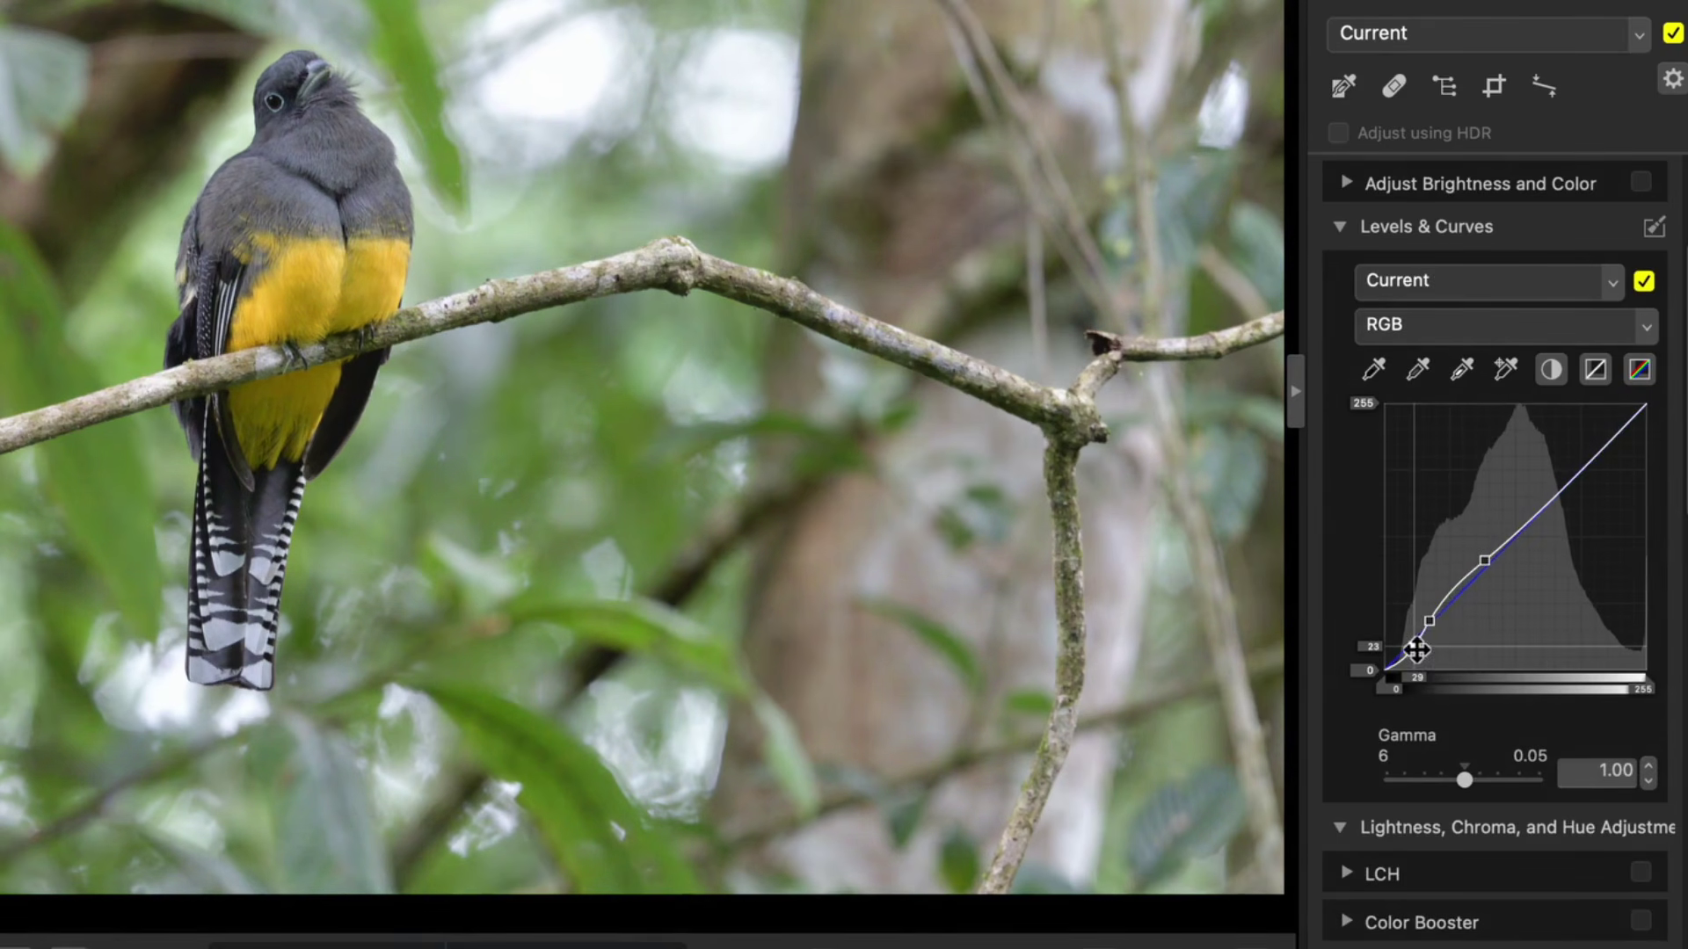
click(1644, 281)
click(1643, 282)
click(1644, 281)
click(1644, 281)
click(1644, 281)
click(1644, 282)
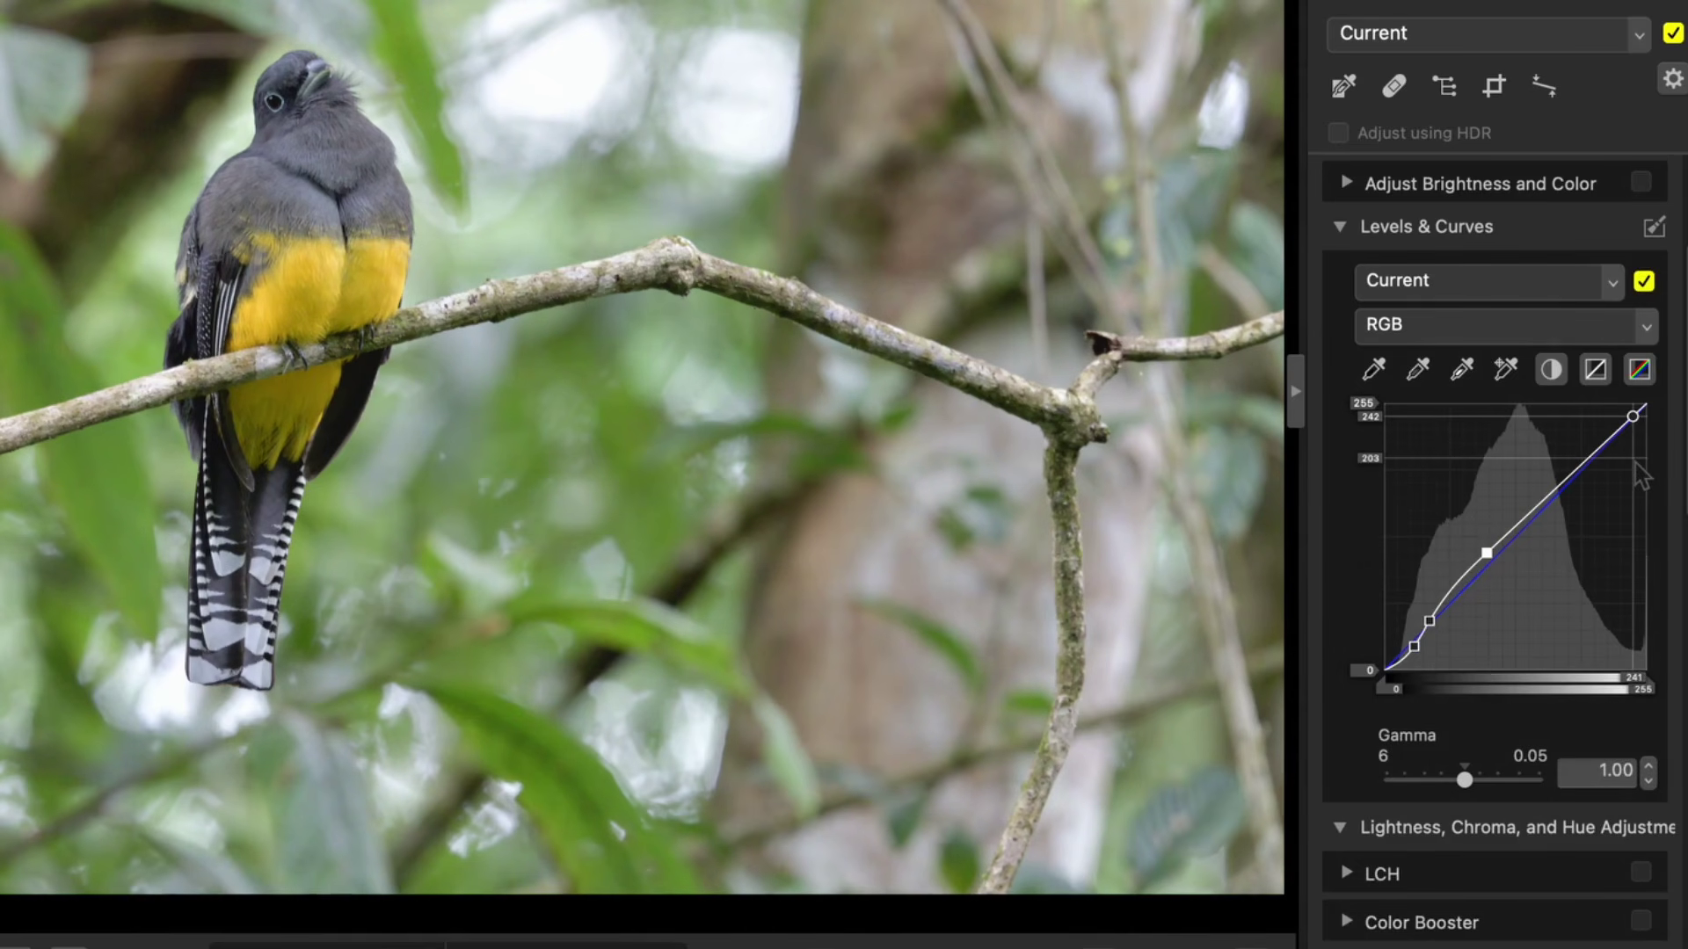
Step: Add three points along the lower half of the Green channel curve, comparing the photo with and without Levels & Curves
click(1644, 332)
click(1603, 397)
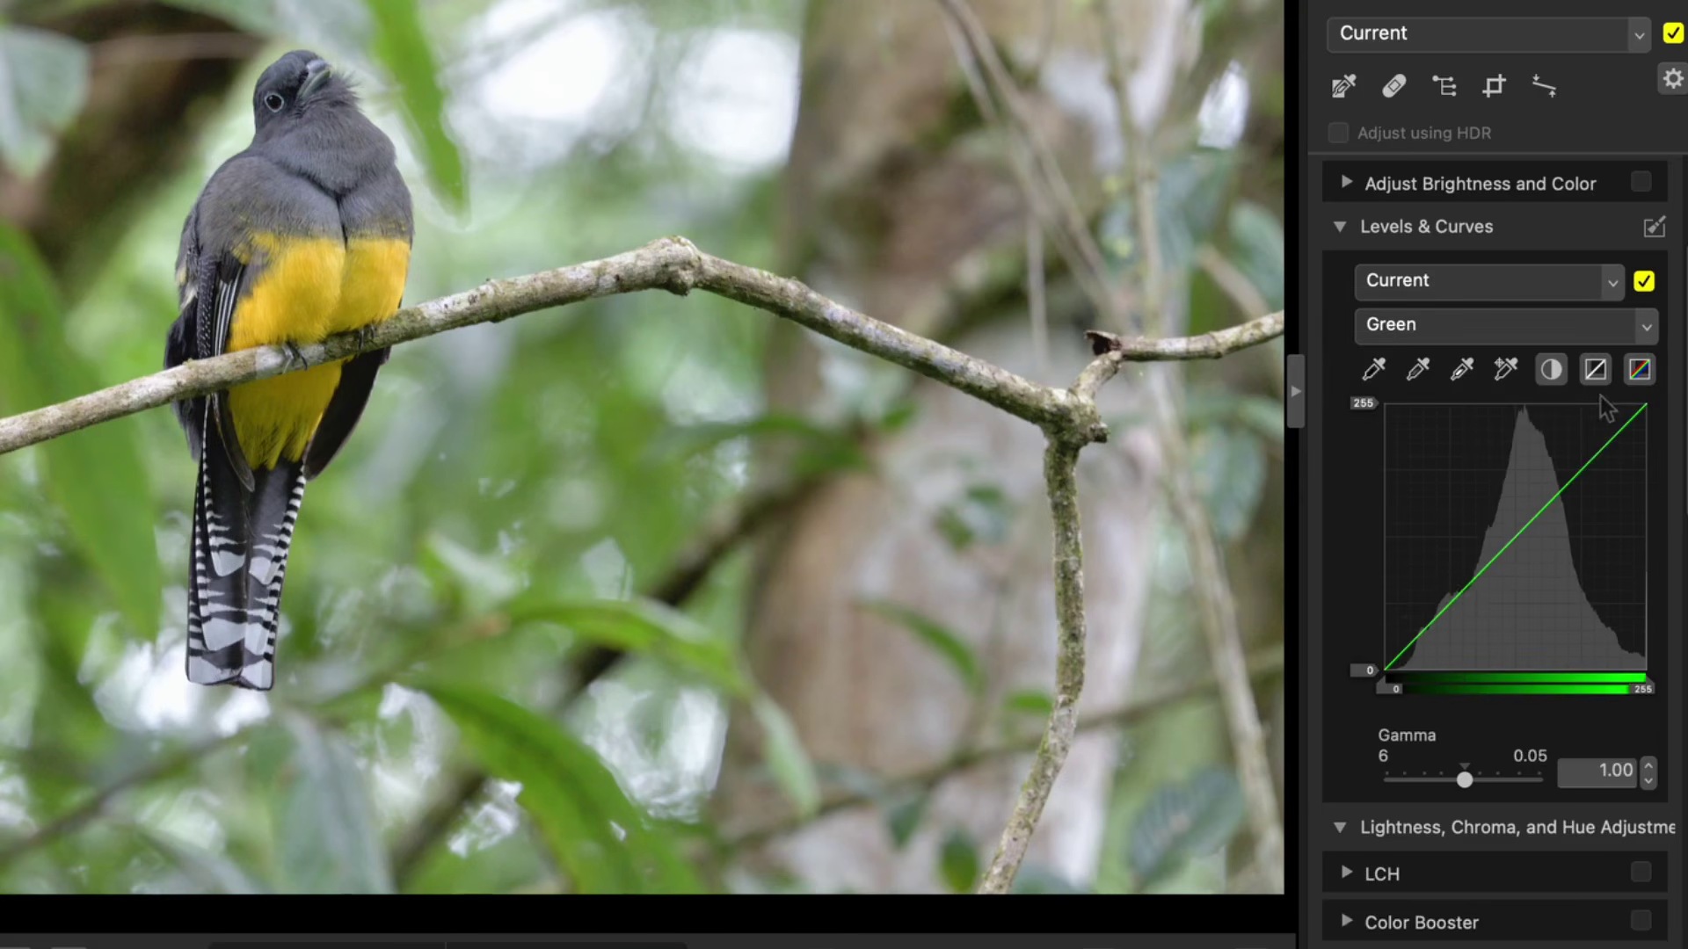
click(1464, 584)
drag(1436, 605, 1437, 619)
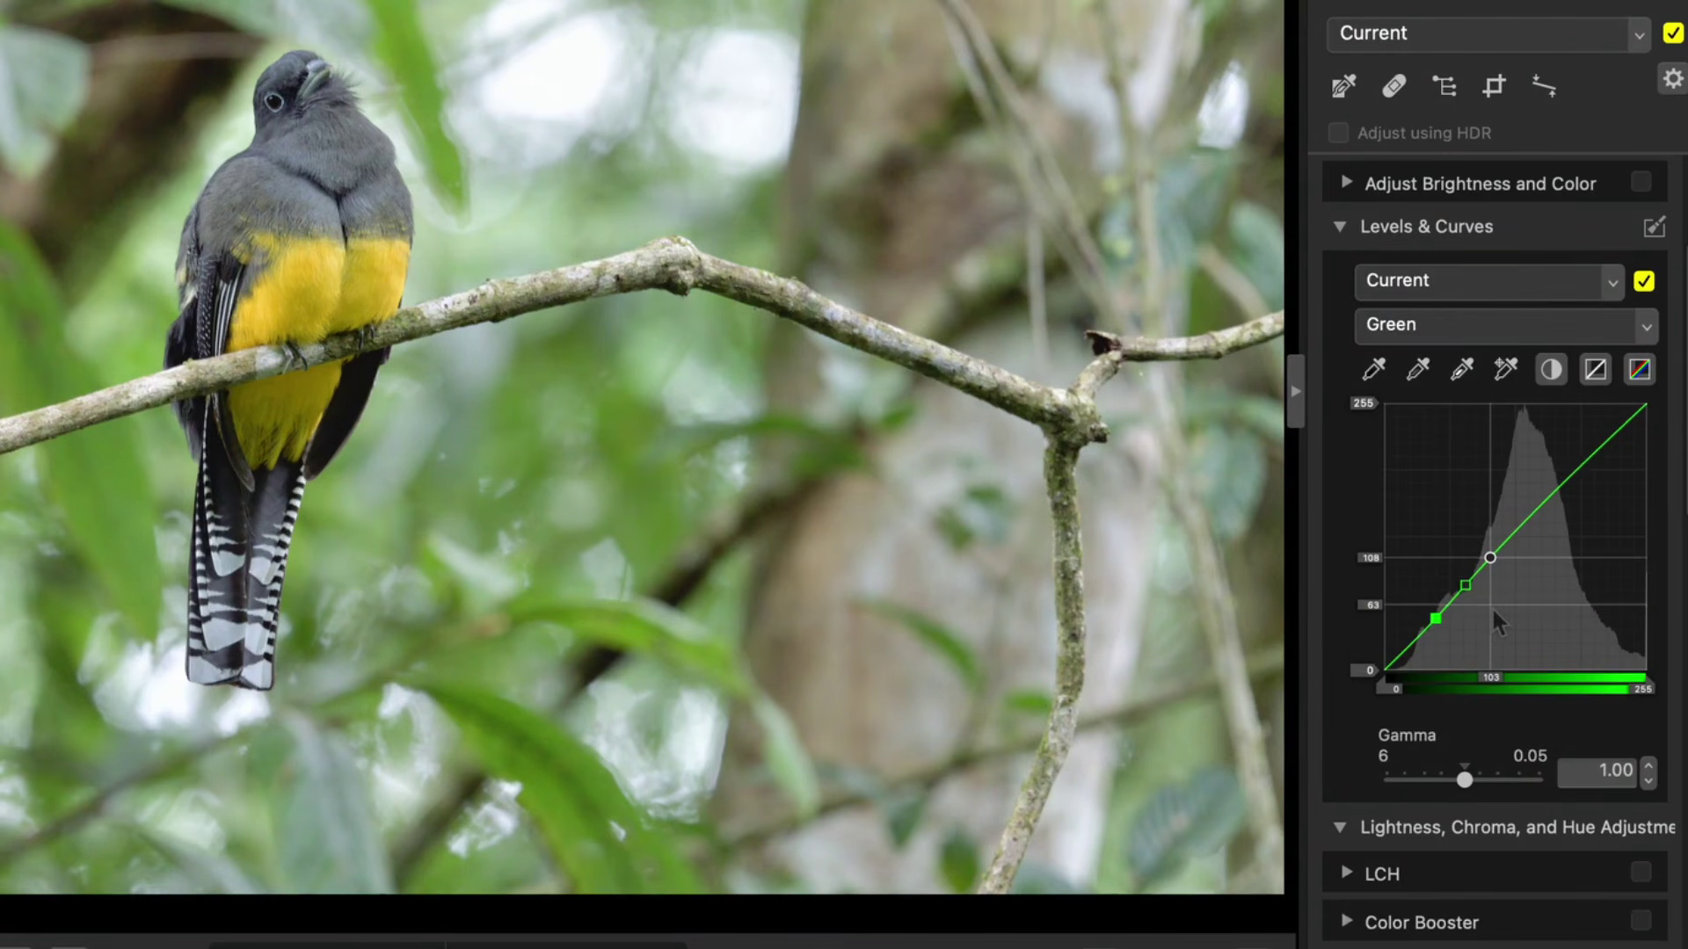
click(1409, 650)
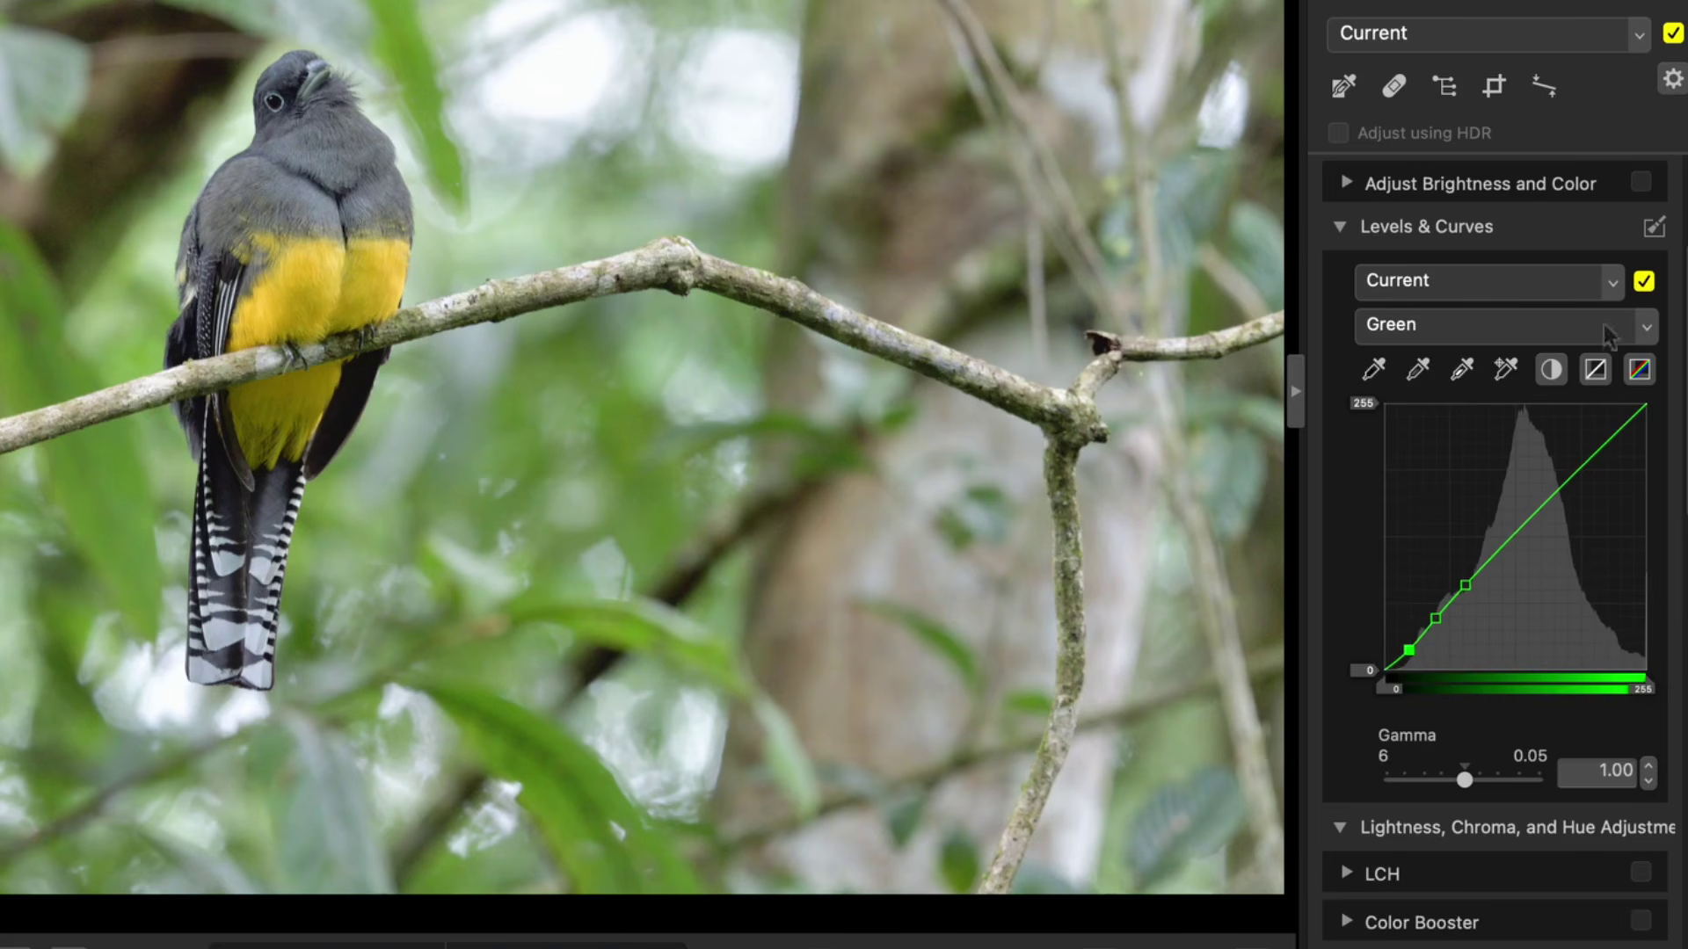
click(1643, 282)
click(1644, 281)
click(1643, 281)
click(1644, 281)
Step: Fine-tune the middle and upper points of the Green curve to slightly reduce green, comparing the photo with and without the adjustment
click(1437, 620)
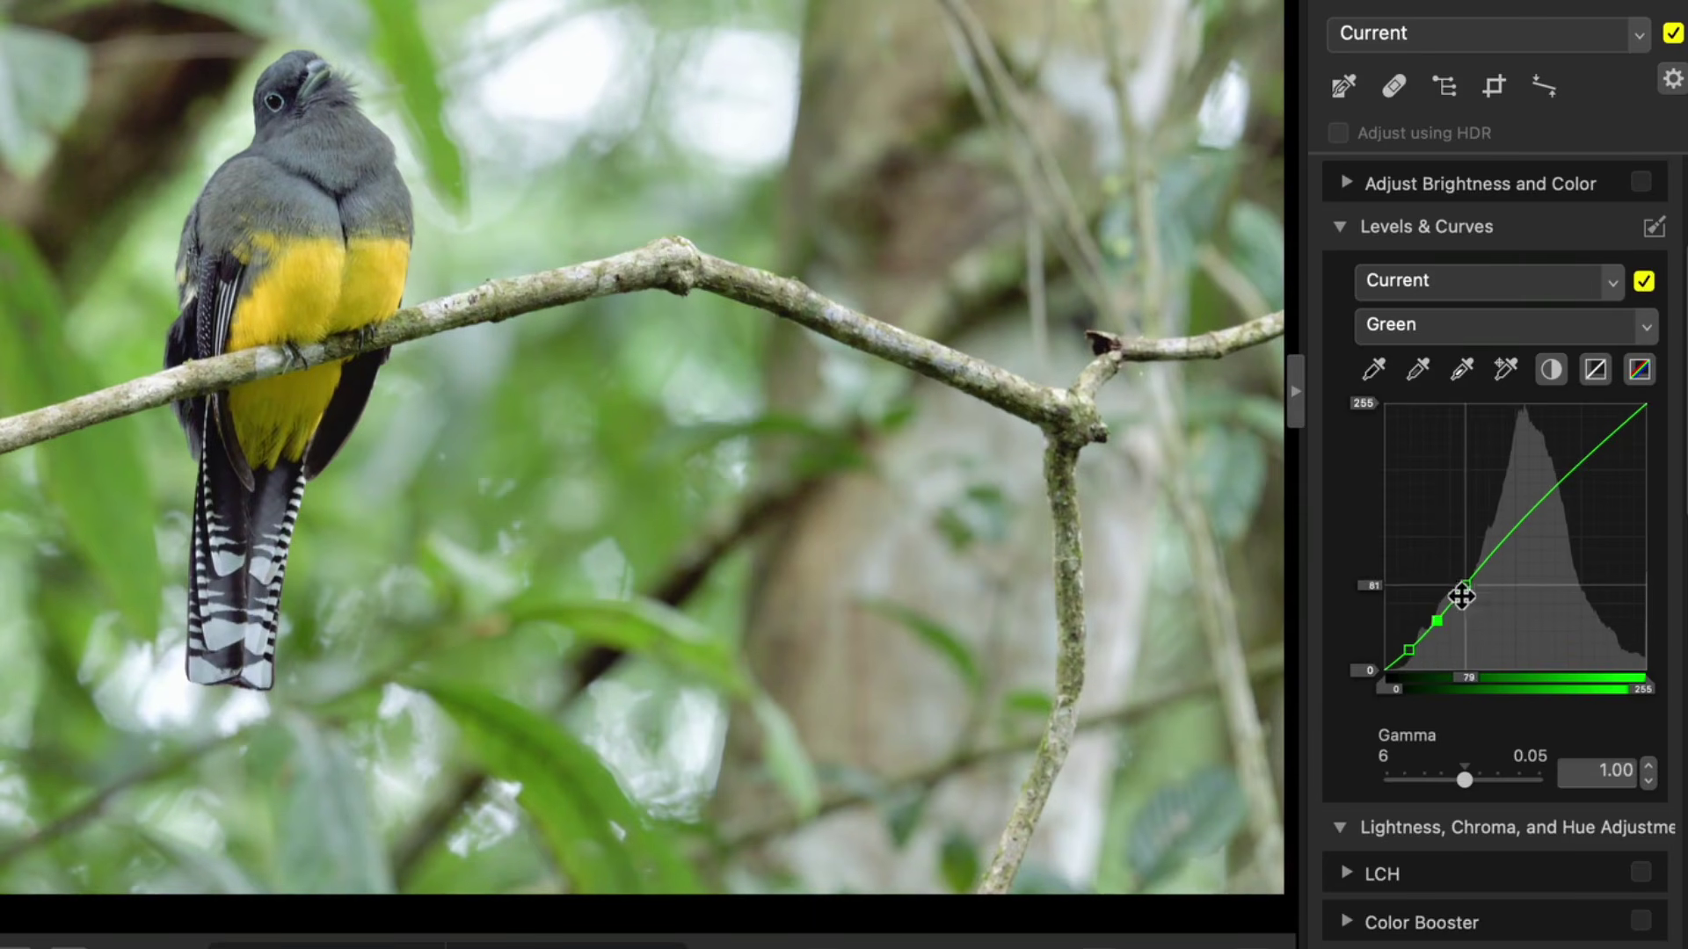
drag(1464, 585, 1472, 586)
click(1644, 281)
click(1644, 281)
click(1644, 281)
click(1644, 282)
click(1644, 282)
click(1644, 281)
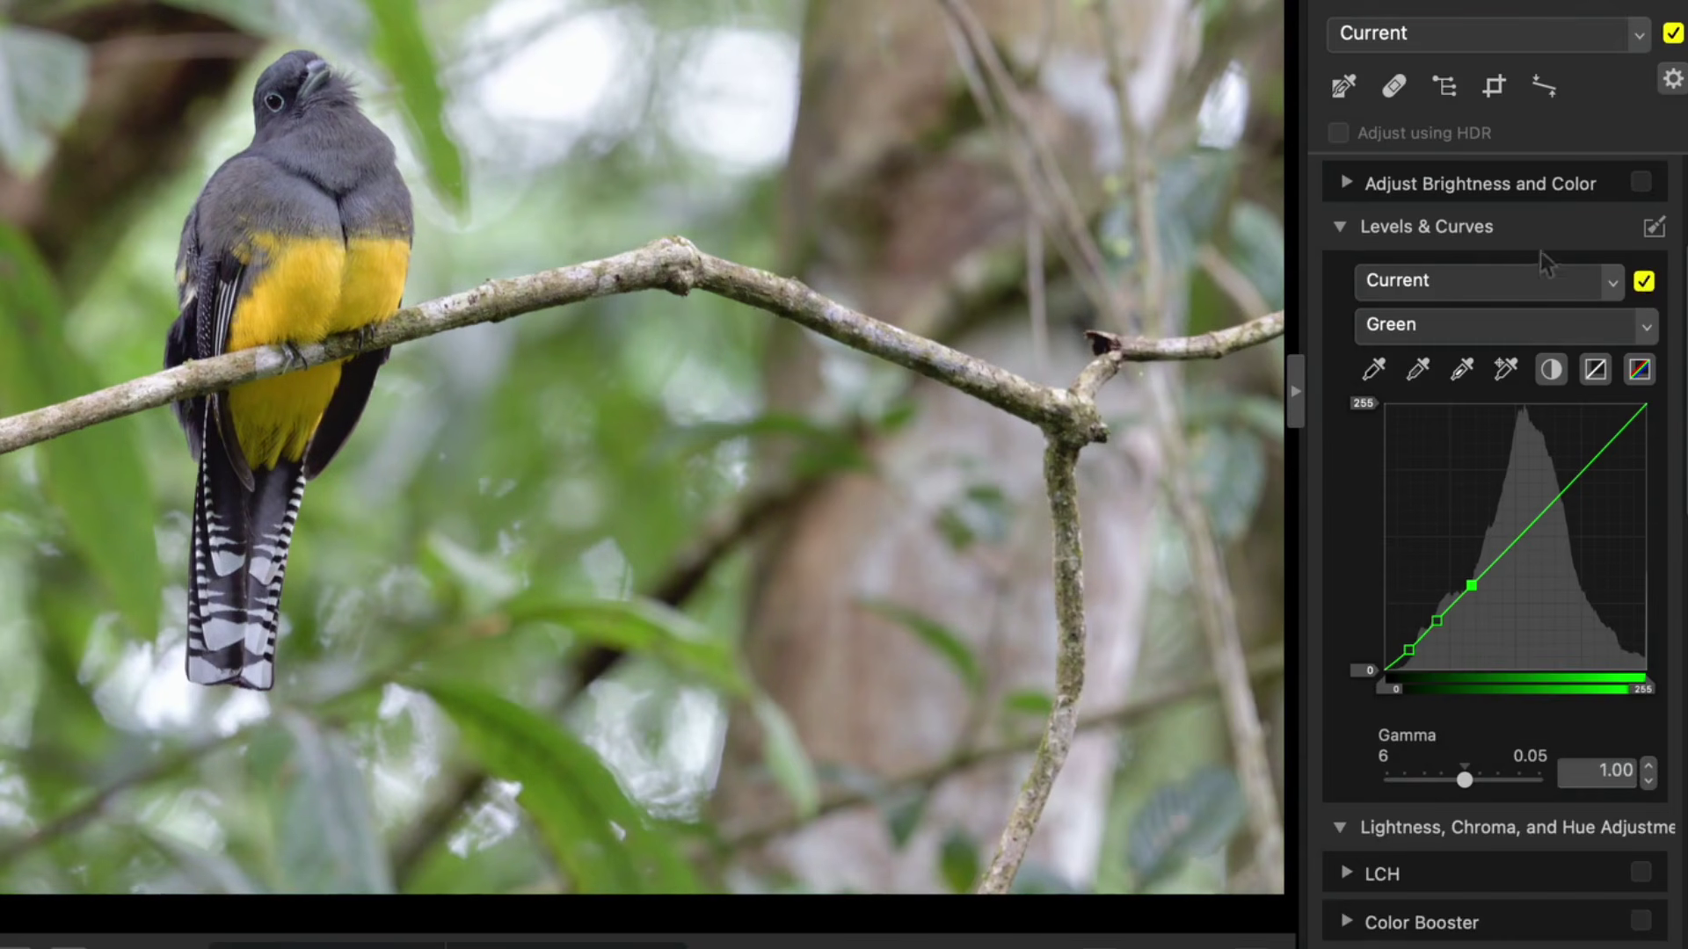
click(1486, 226)
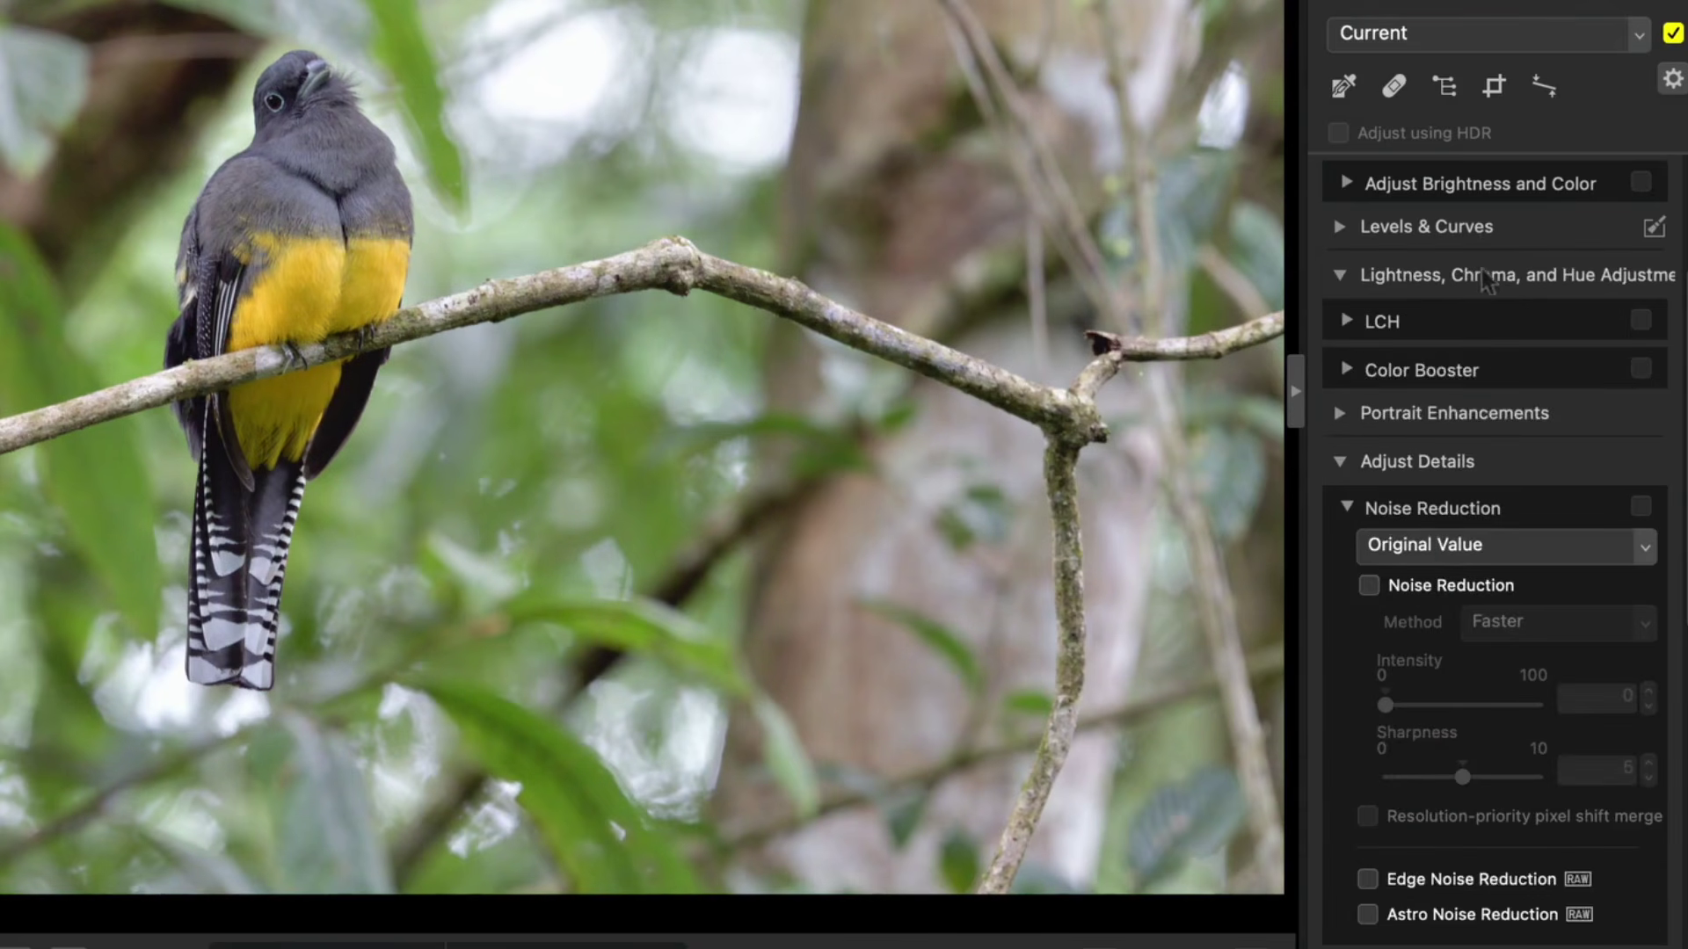
Step: Try raising the chroma of the yellows and then the greens in LCH with a width of 0.27, comparing it on and off
click(1389, 326)
scroll(1626, 333, down, 2)
scroll(1674, 365, down, 3)
click(1643, 300)
click(1582, 301)
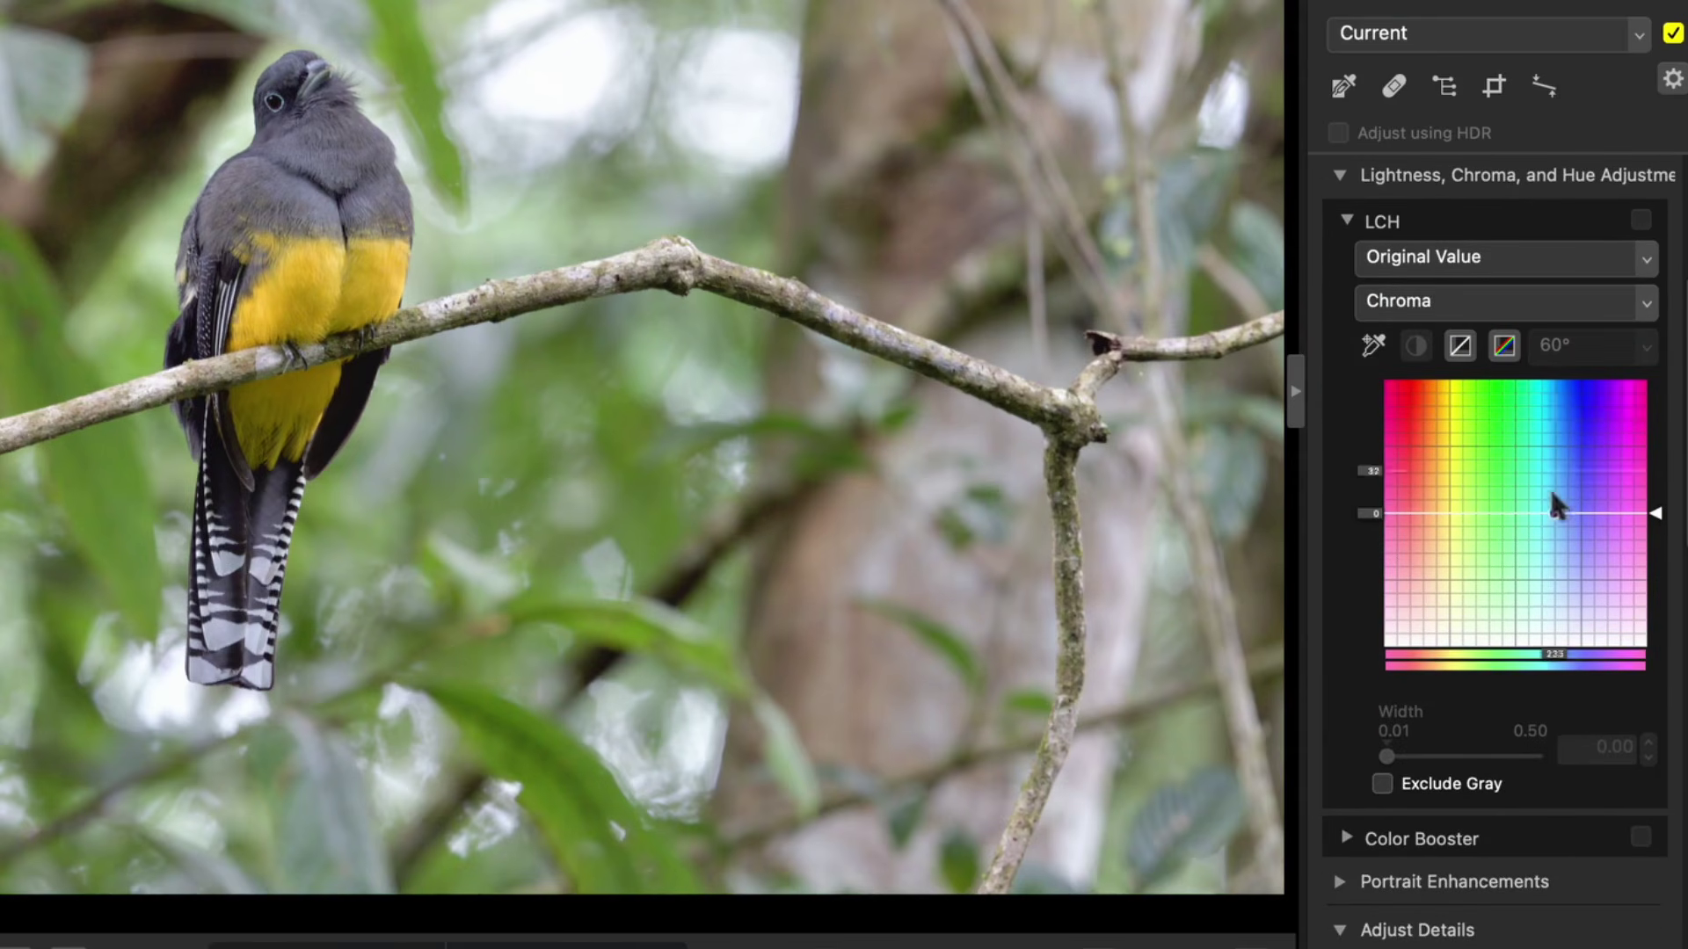
drag(1452, 515, 1455, 485)
drag(1398, 756, 1467, 756)
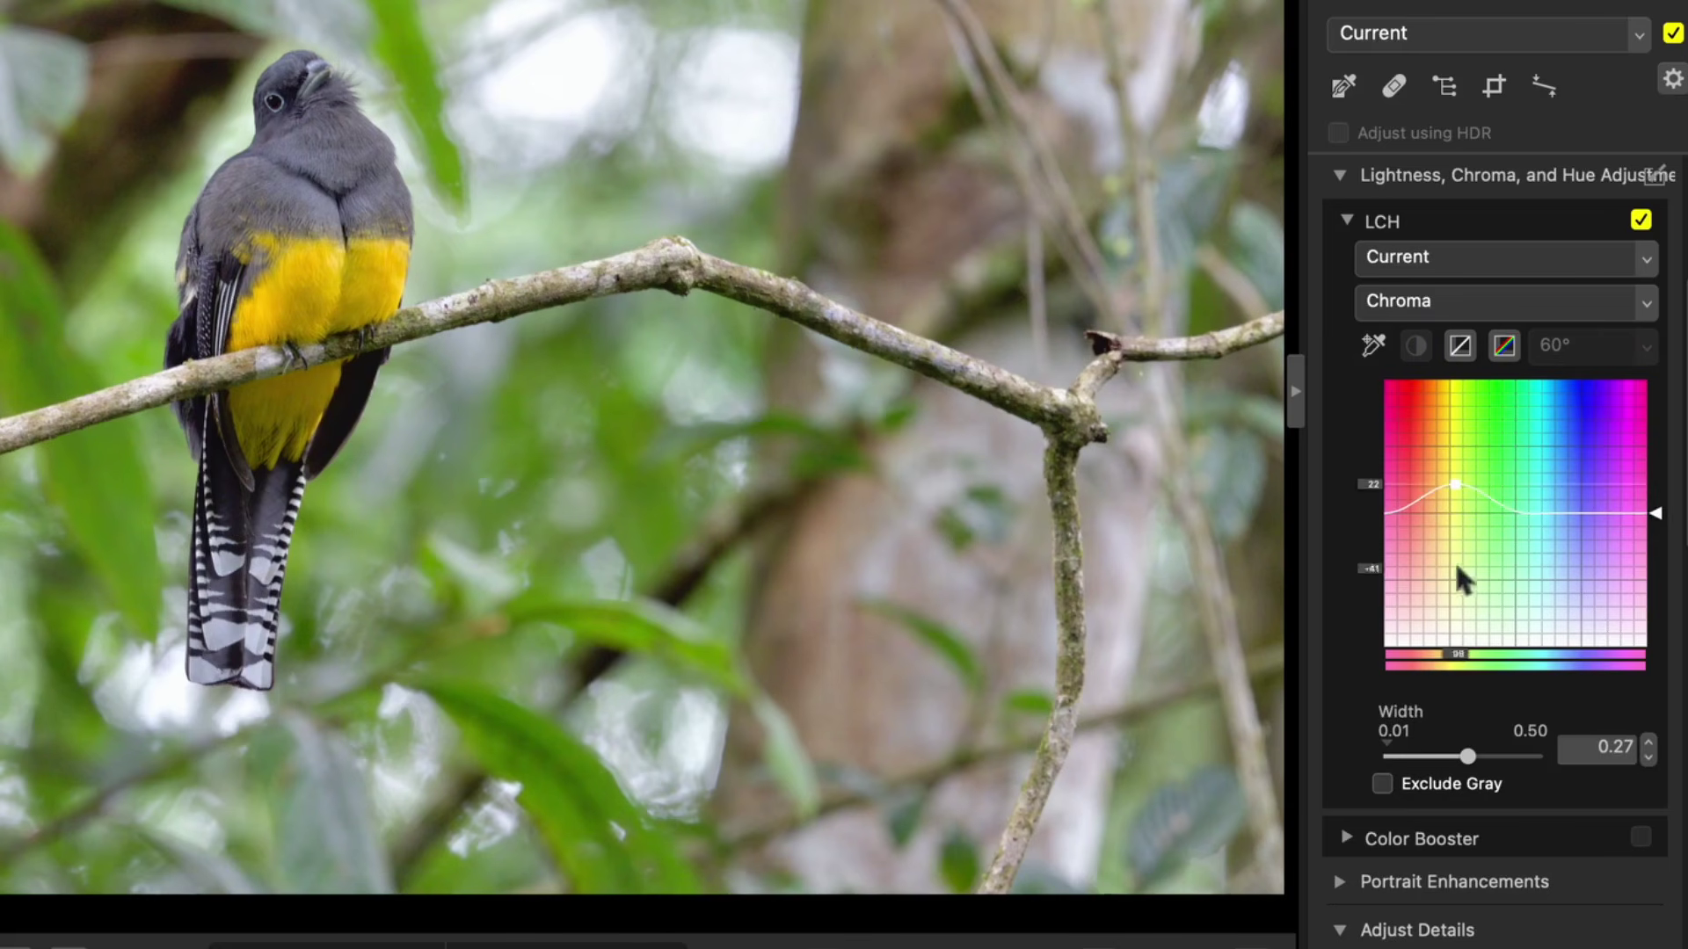
drag(1462, 490, 1492, 494)
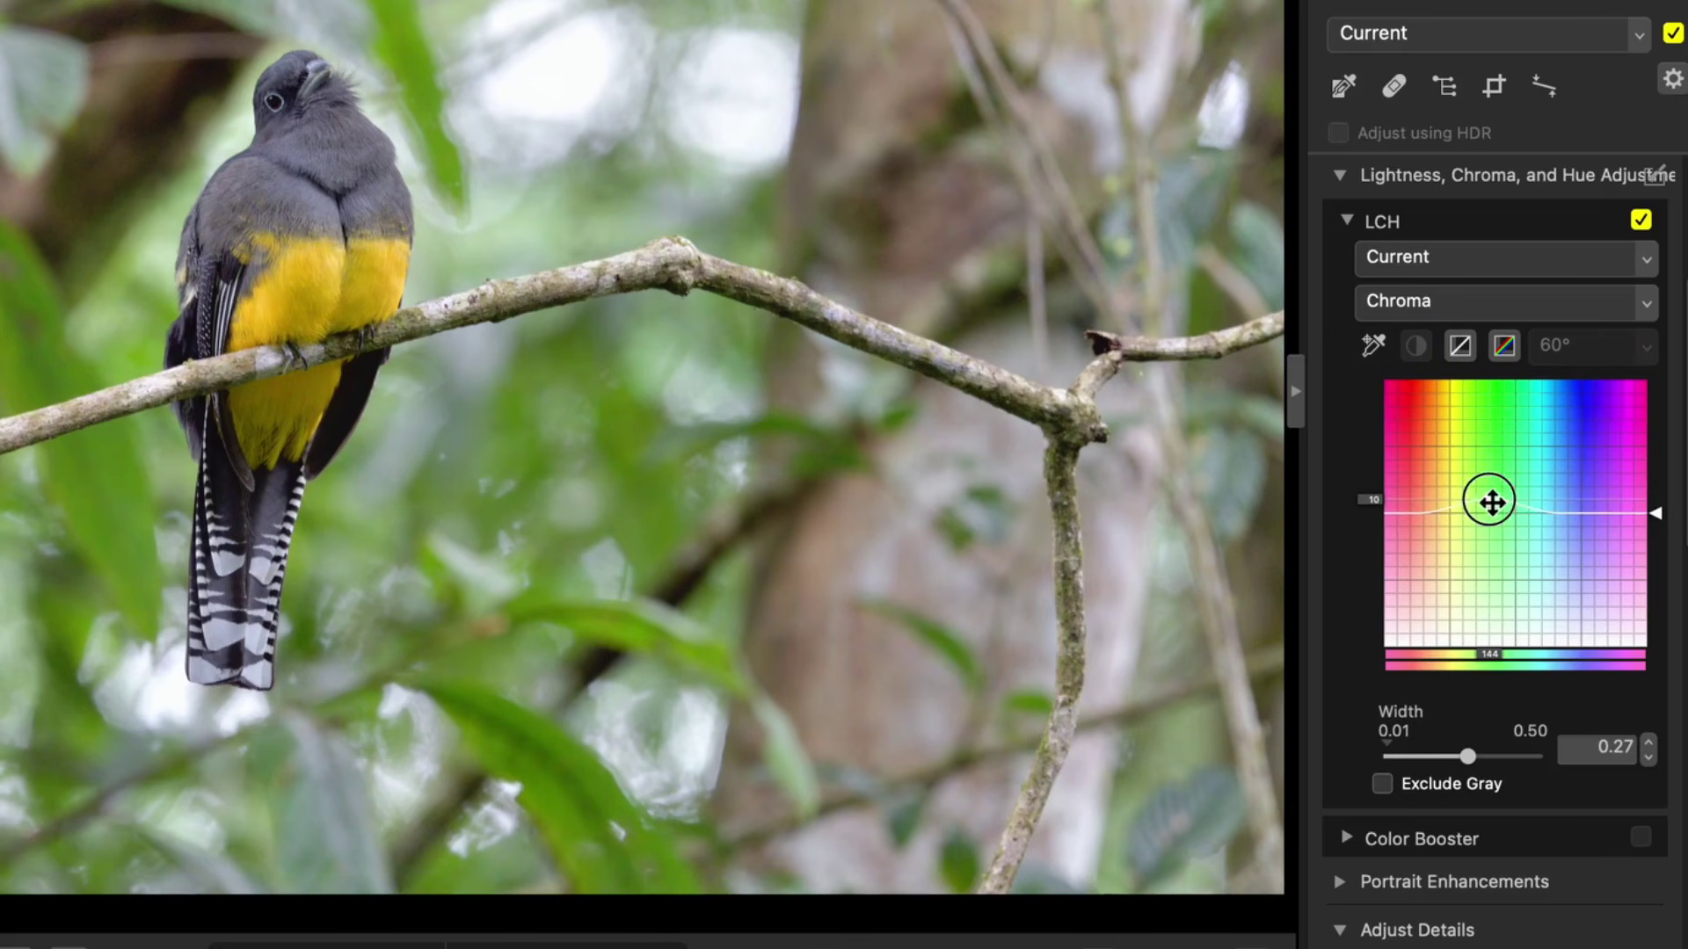
click(1640, 220)
click(1640, 221)
Step: Try shifting the green hues with the LCH Hue curve, using a width of 0.41
click(1582, 300)
click(1380, 328)
mouse_move(1432, 527)
mouse_down()
mouse_move(1529, 535)
mouse_move(1517, 545)
mouse_move(1500, 475)
mouse_move(1503, 523)
mouse_move(1499, 506)
mouse_up()
click(1508, 756)
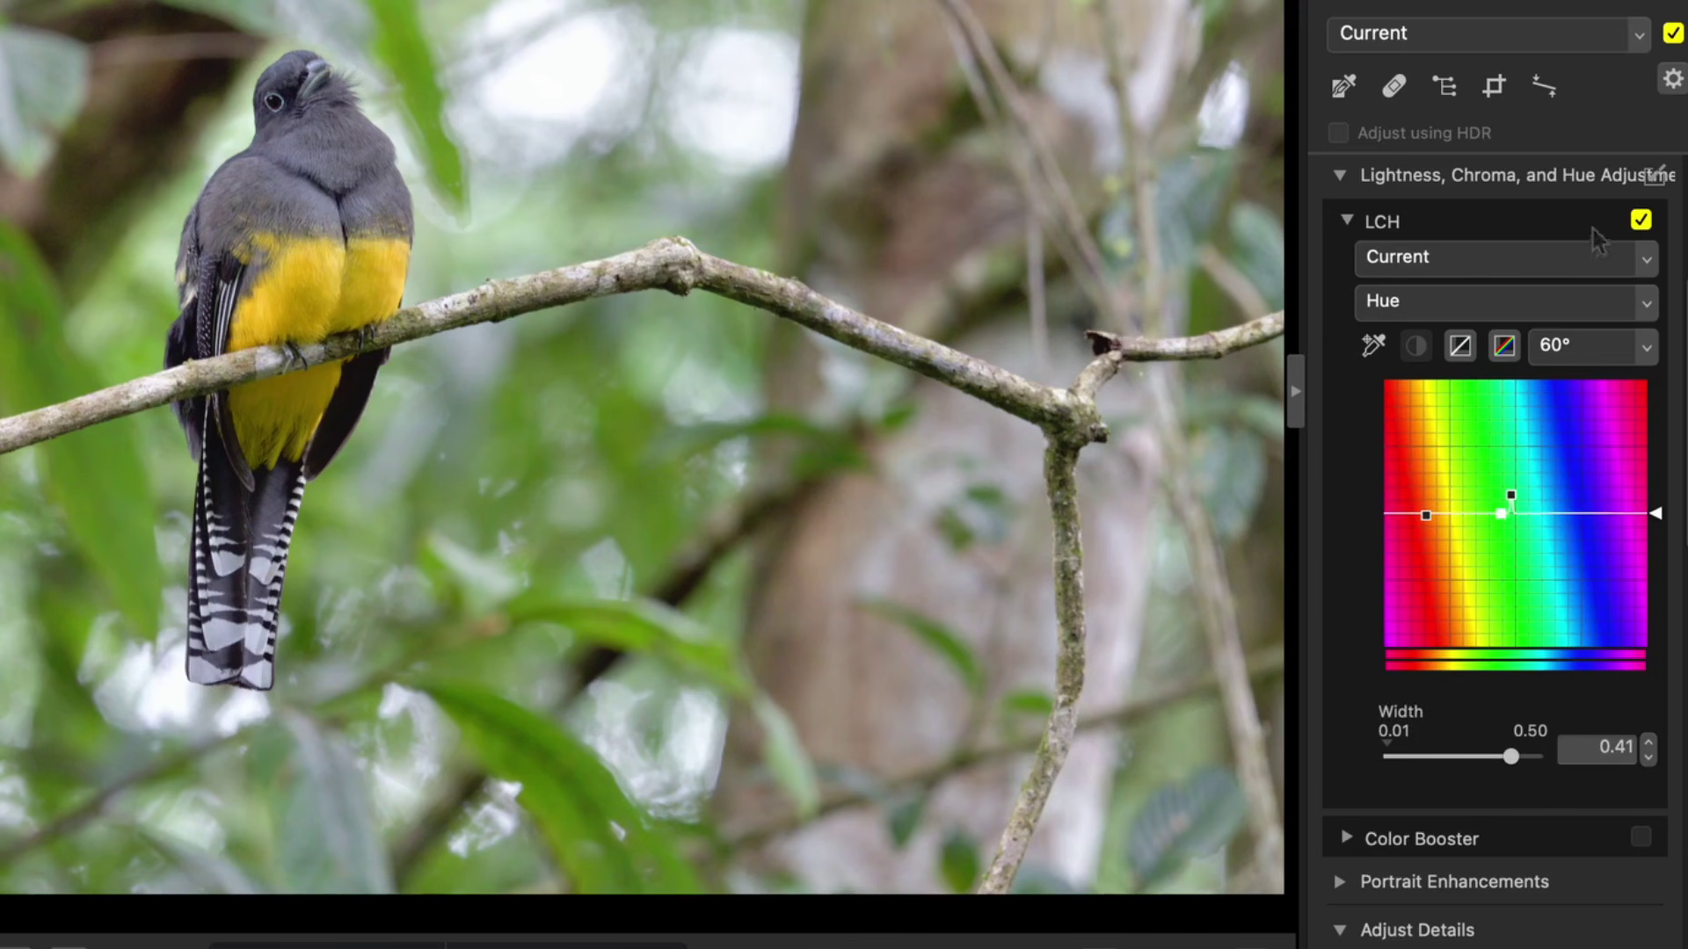
Step: Try darkening the greens with the LCH Color Lightness curve to about -15, using a width of 0.30
click(1506, 301)
click(1424, 331)
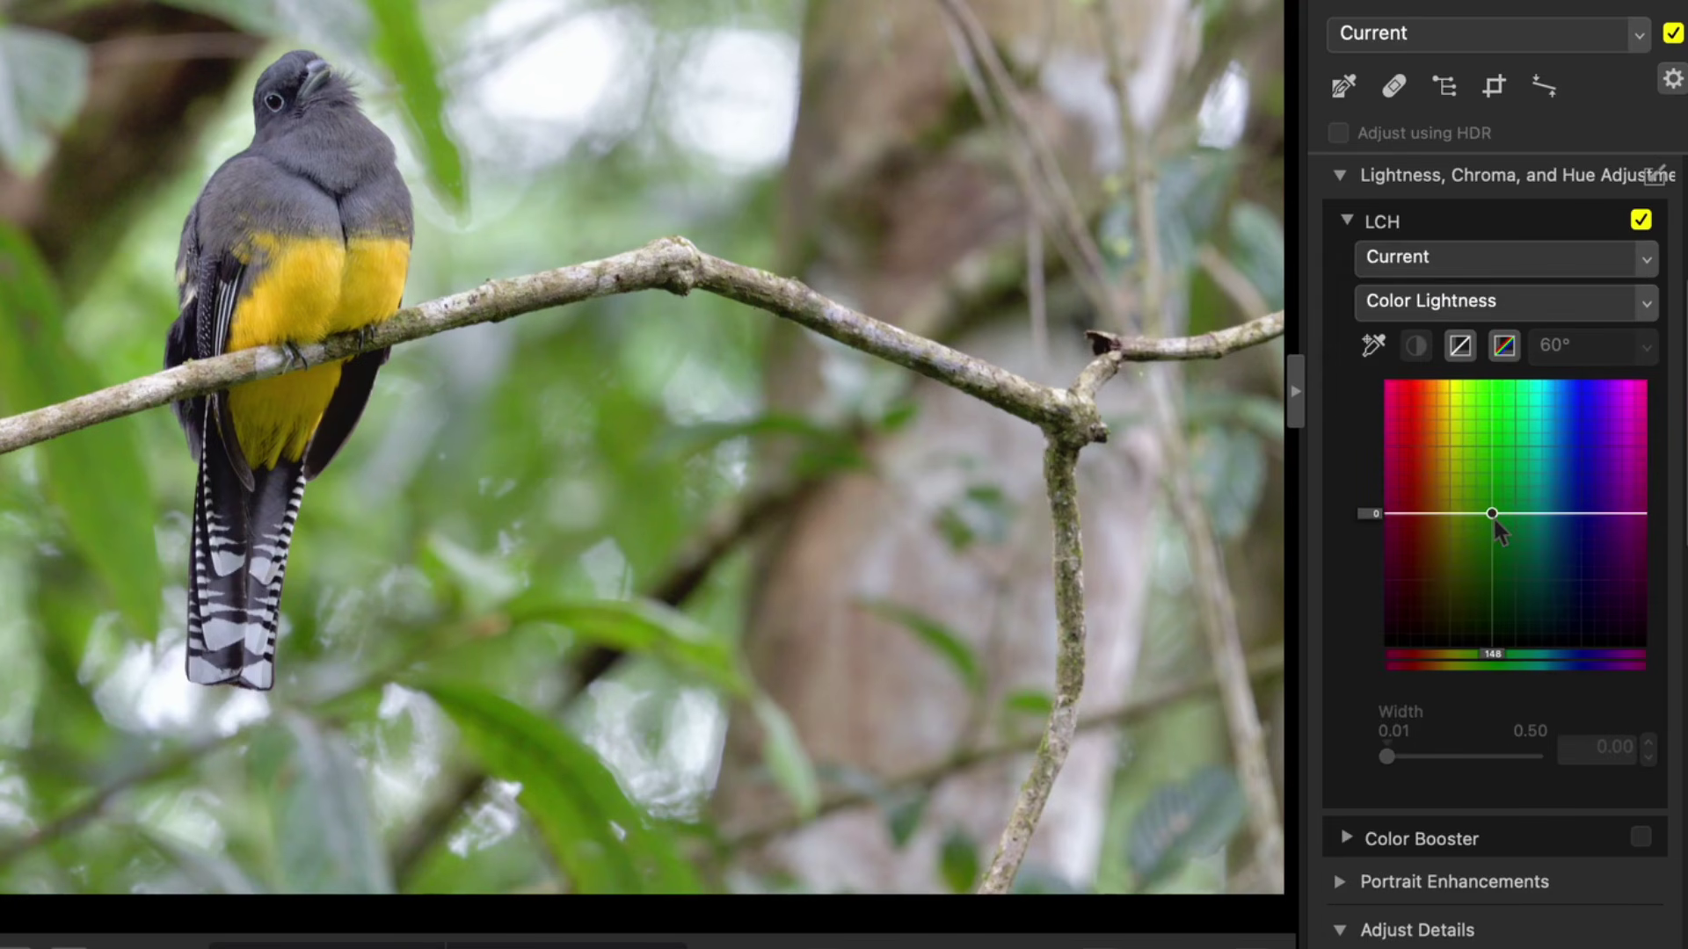
drag(1494, 515, 1495, 538)
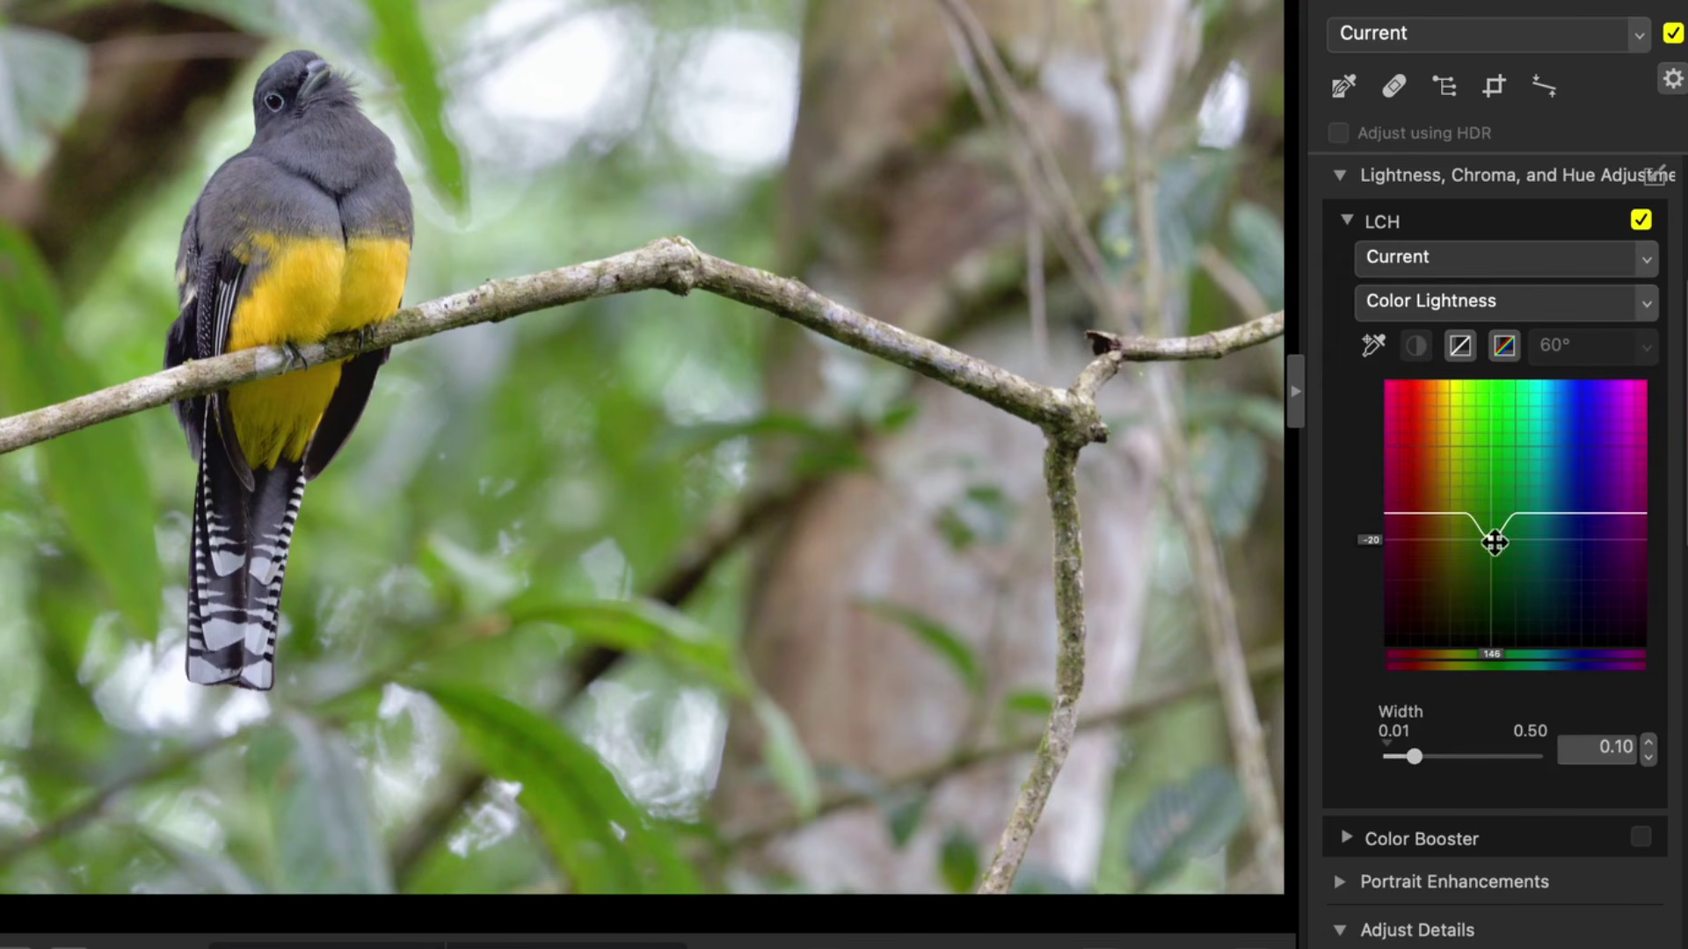
drag(1404, 756, 1477, 757)
mouse_move(1486, 538)
mouse_down()
mouse_move(1492, 501)
mouse_move(1494, 532)
mouse_up()
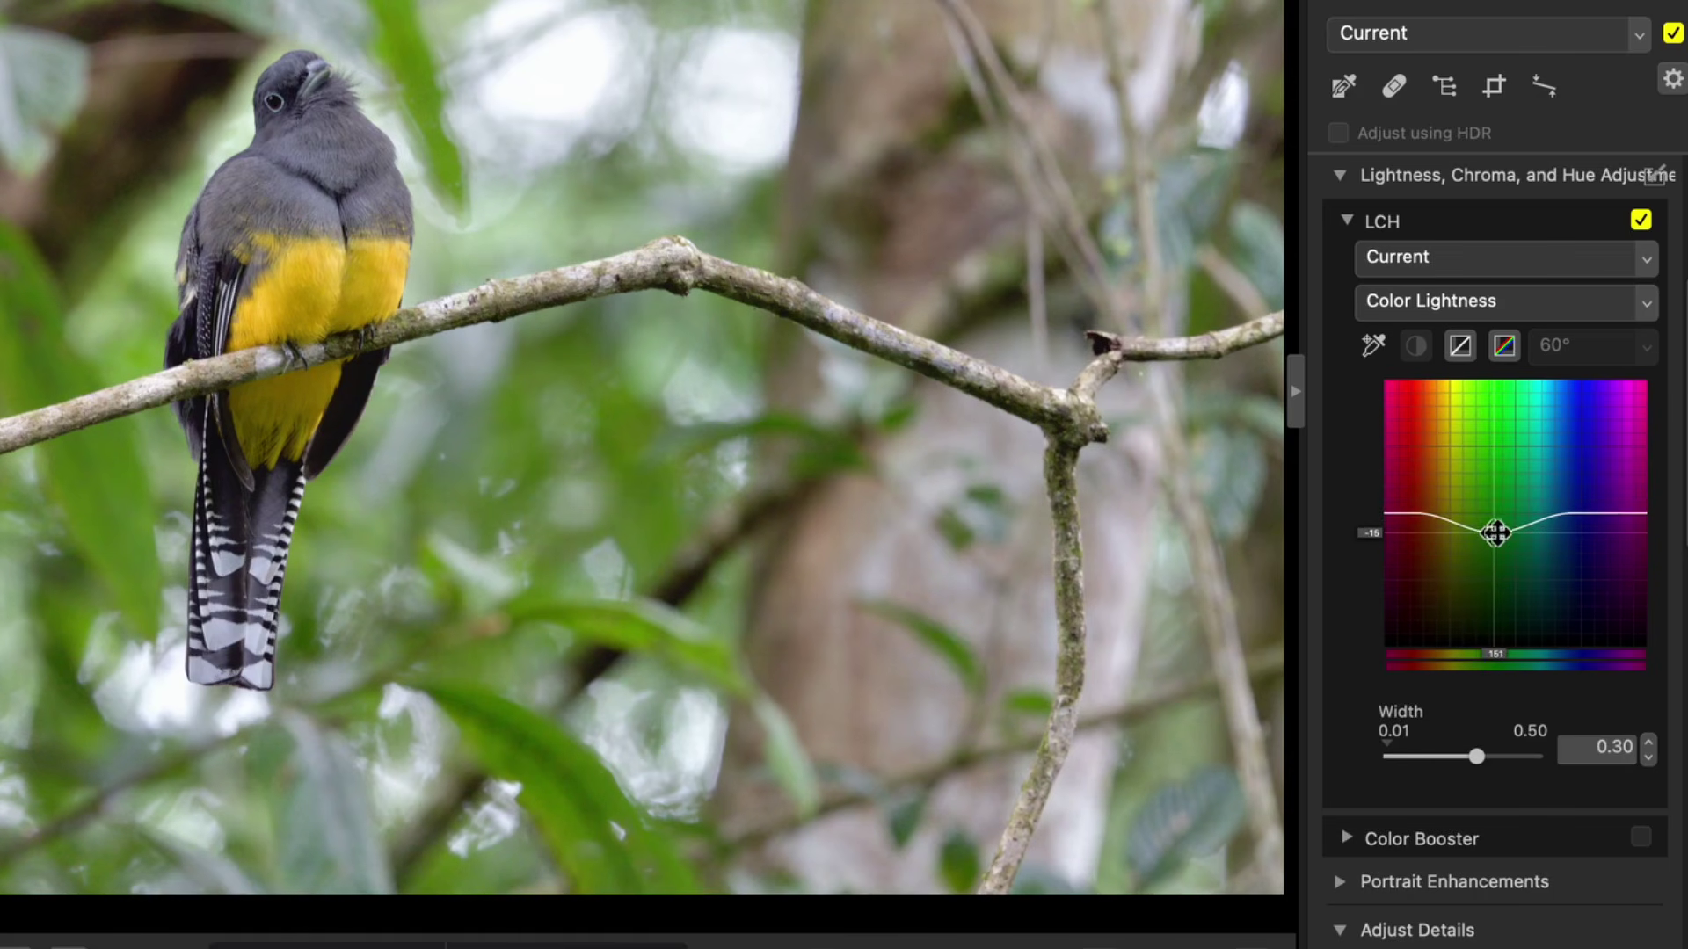
Step: Reset the LCH adjustments to Original Value
click(1425, 303)
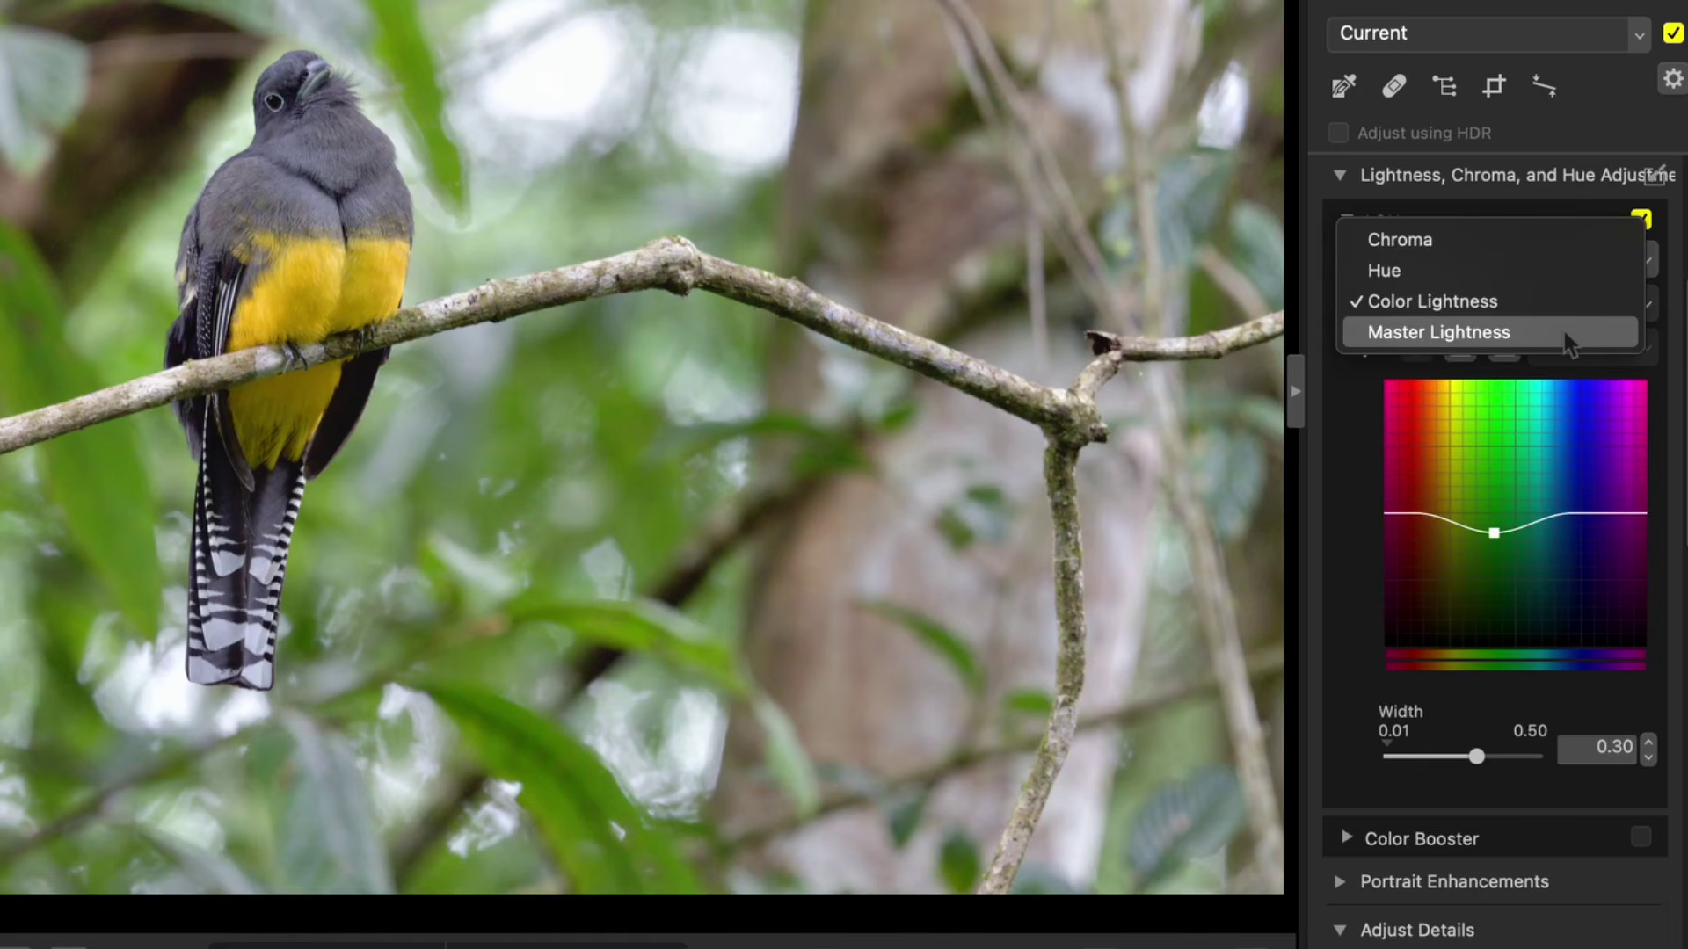
click(1354, 409)
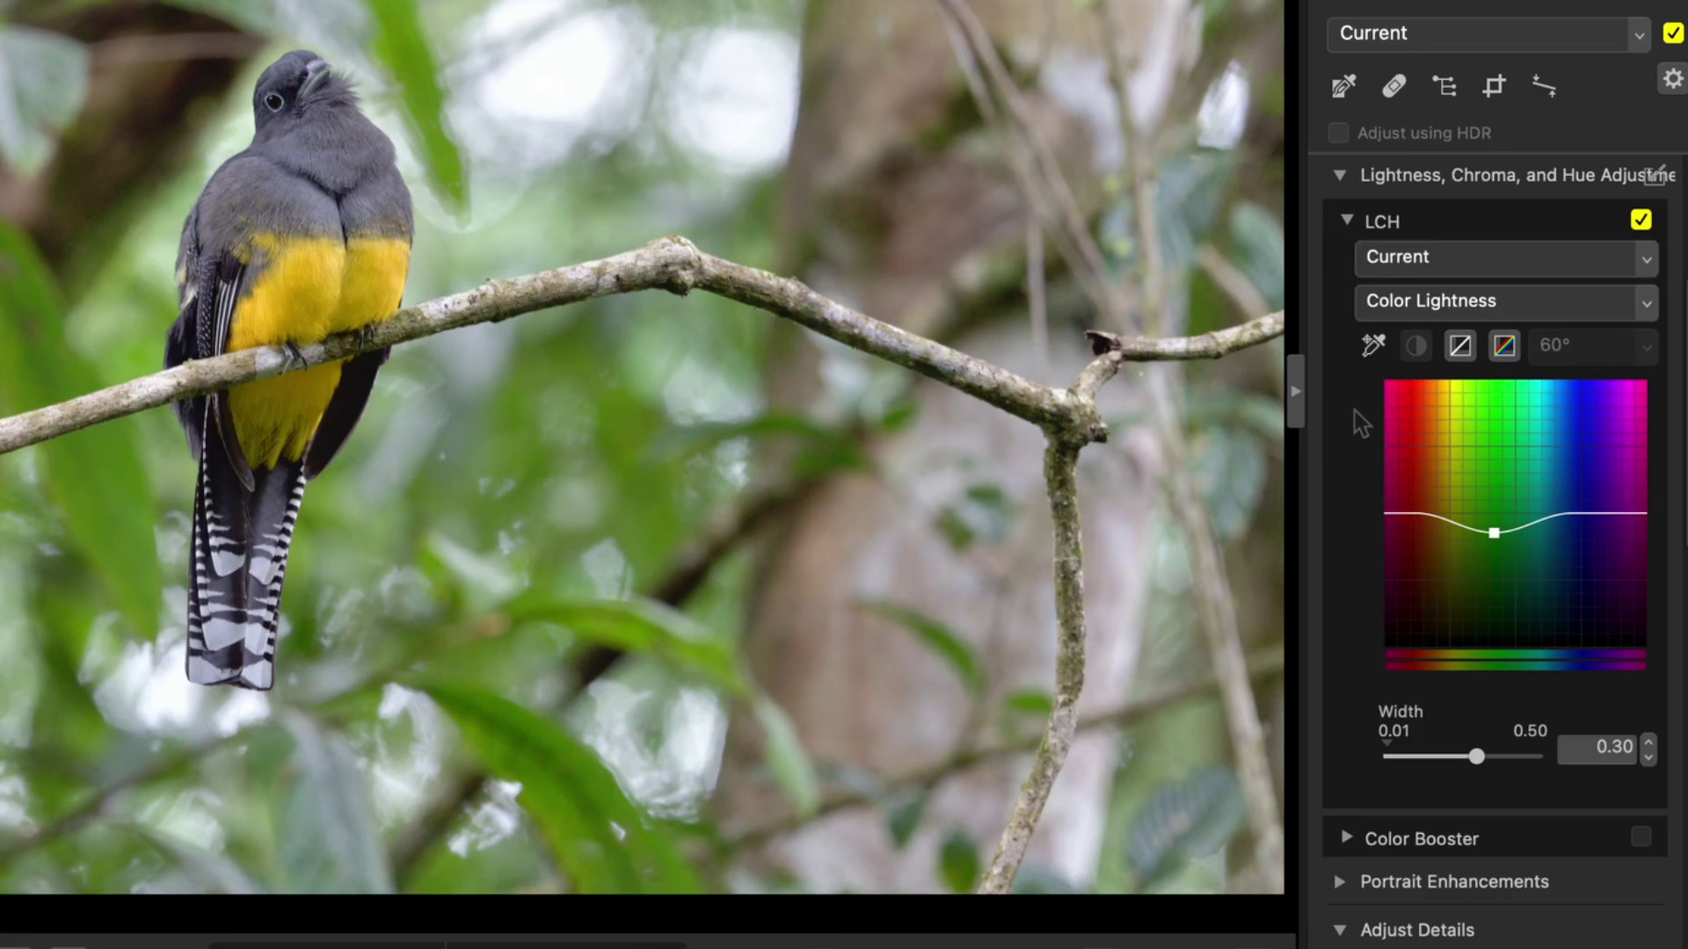
click(1646, 264)
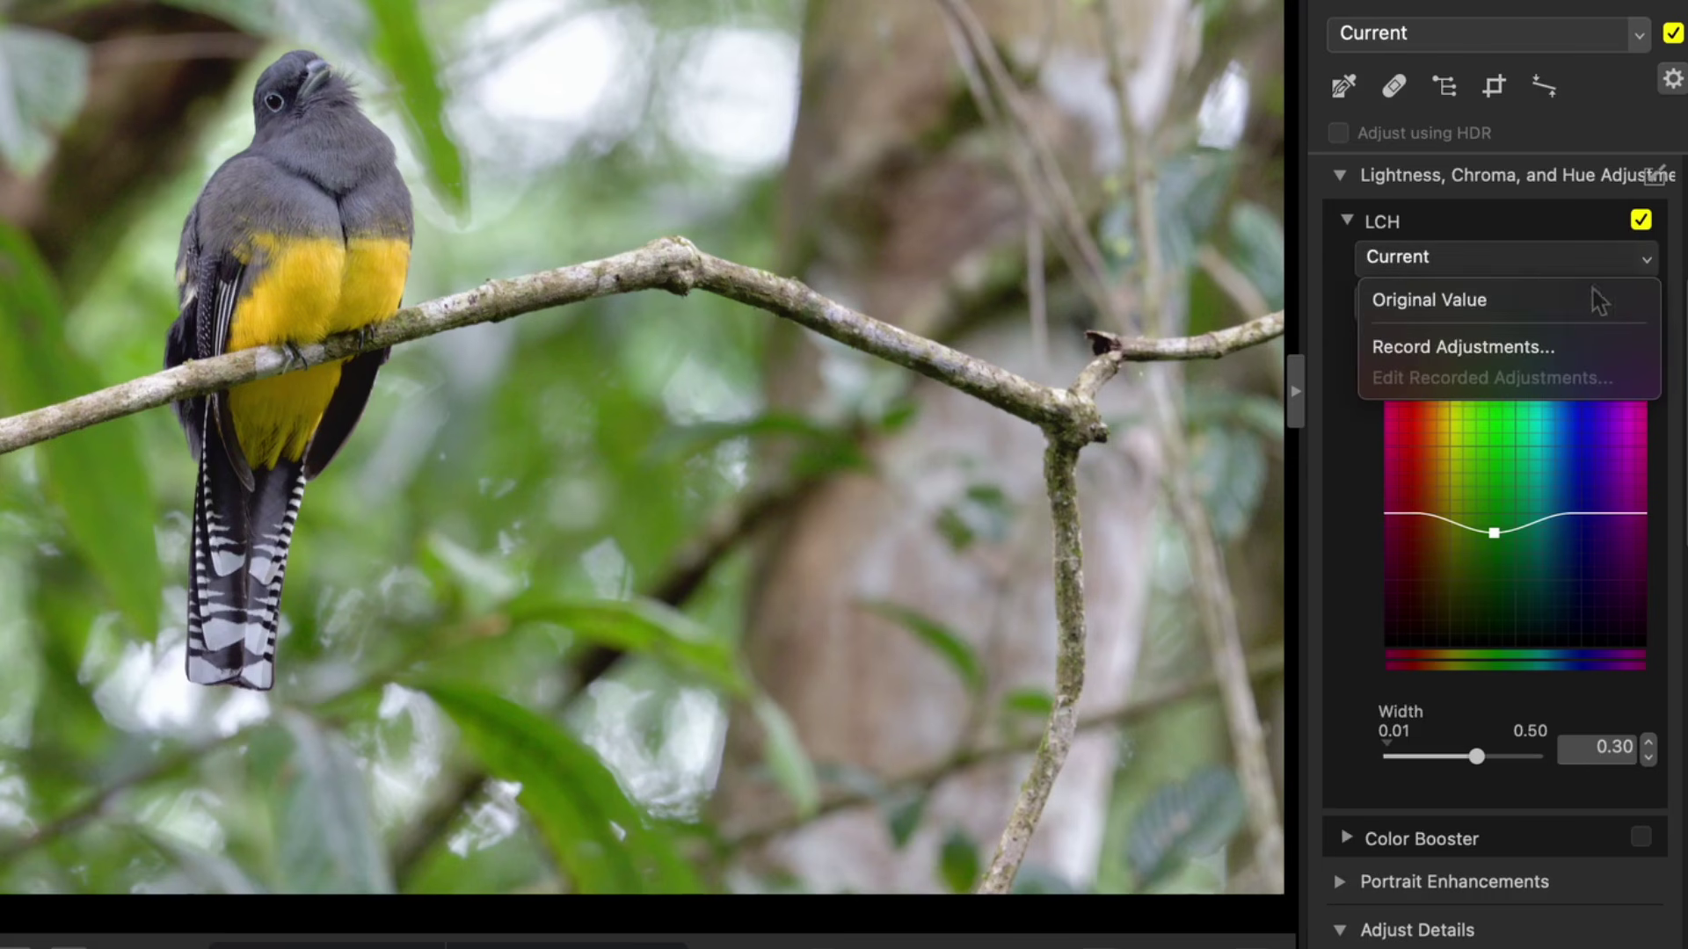
click(1502, 535)
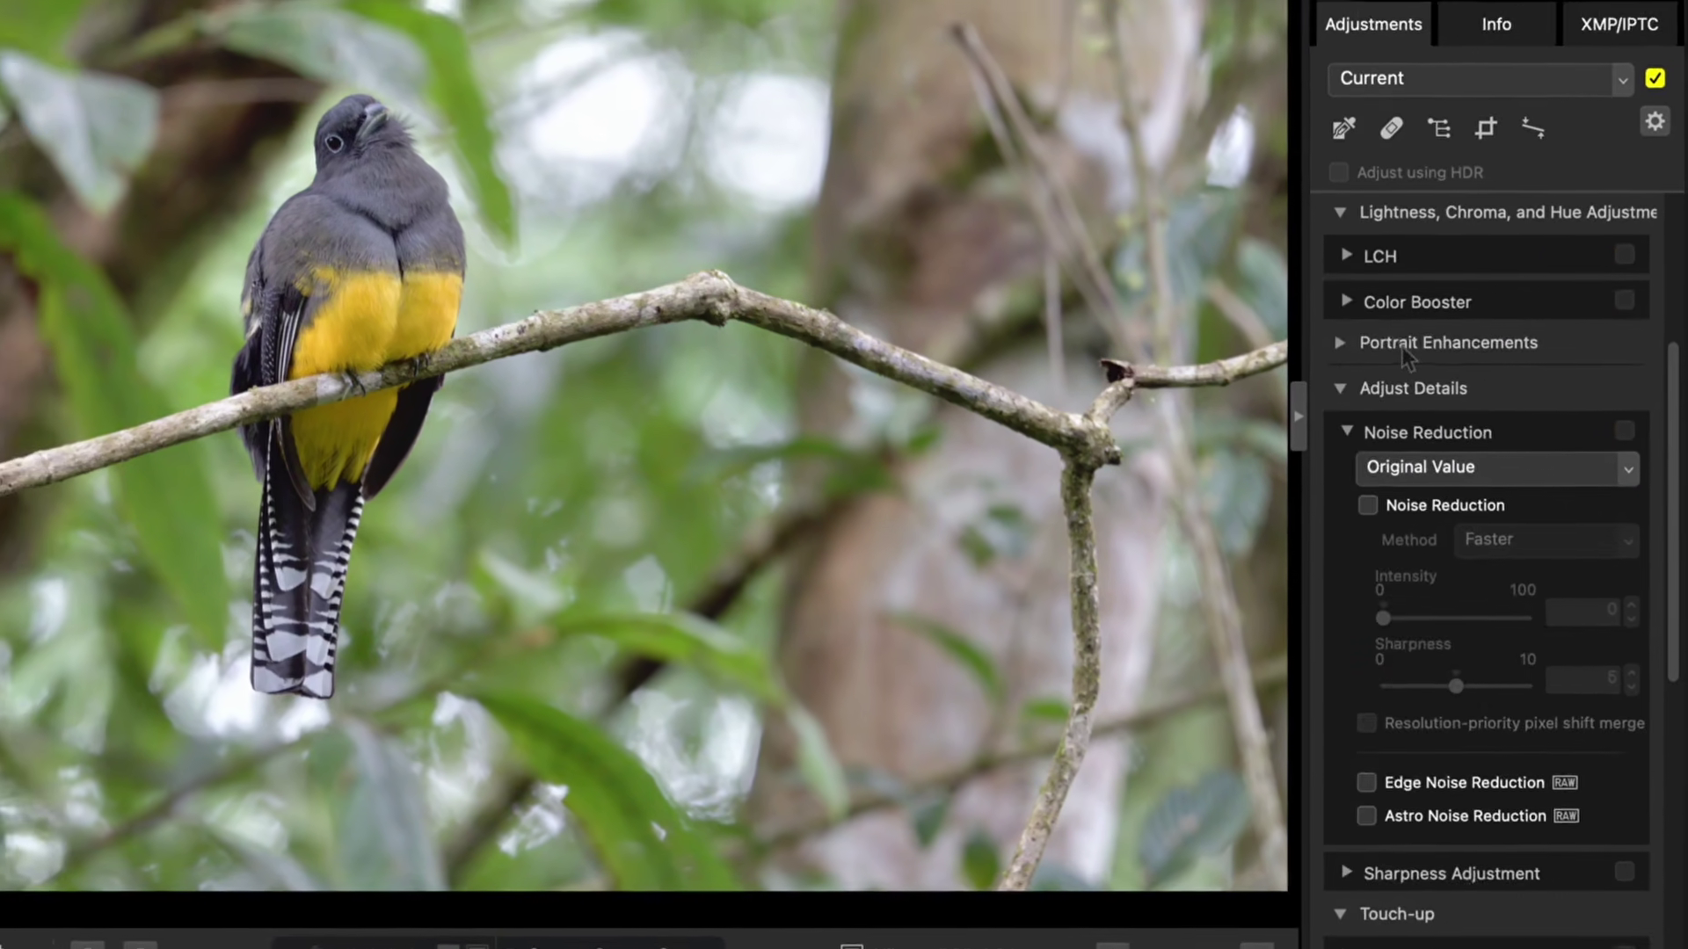
click(1404, 348)
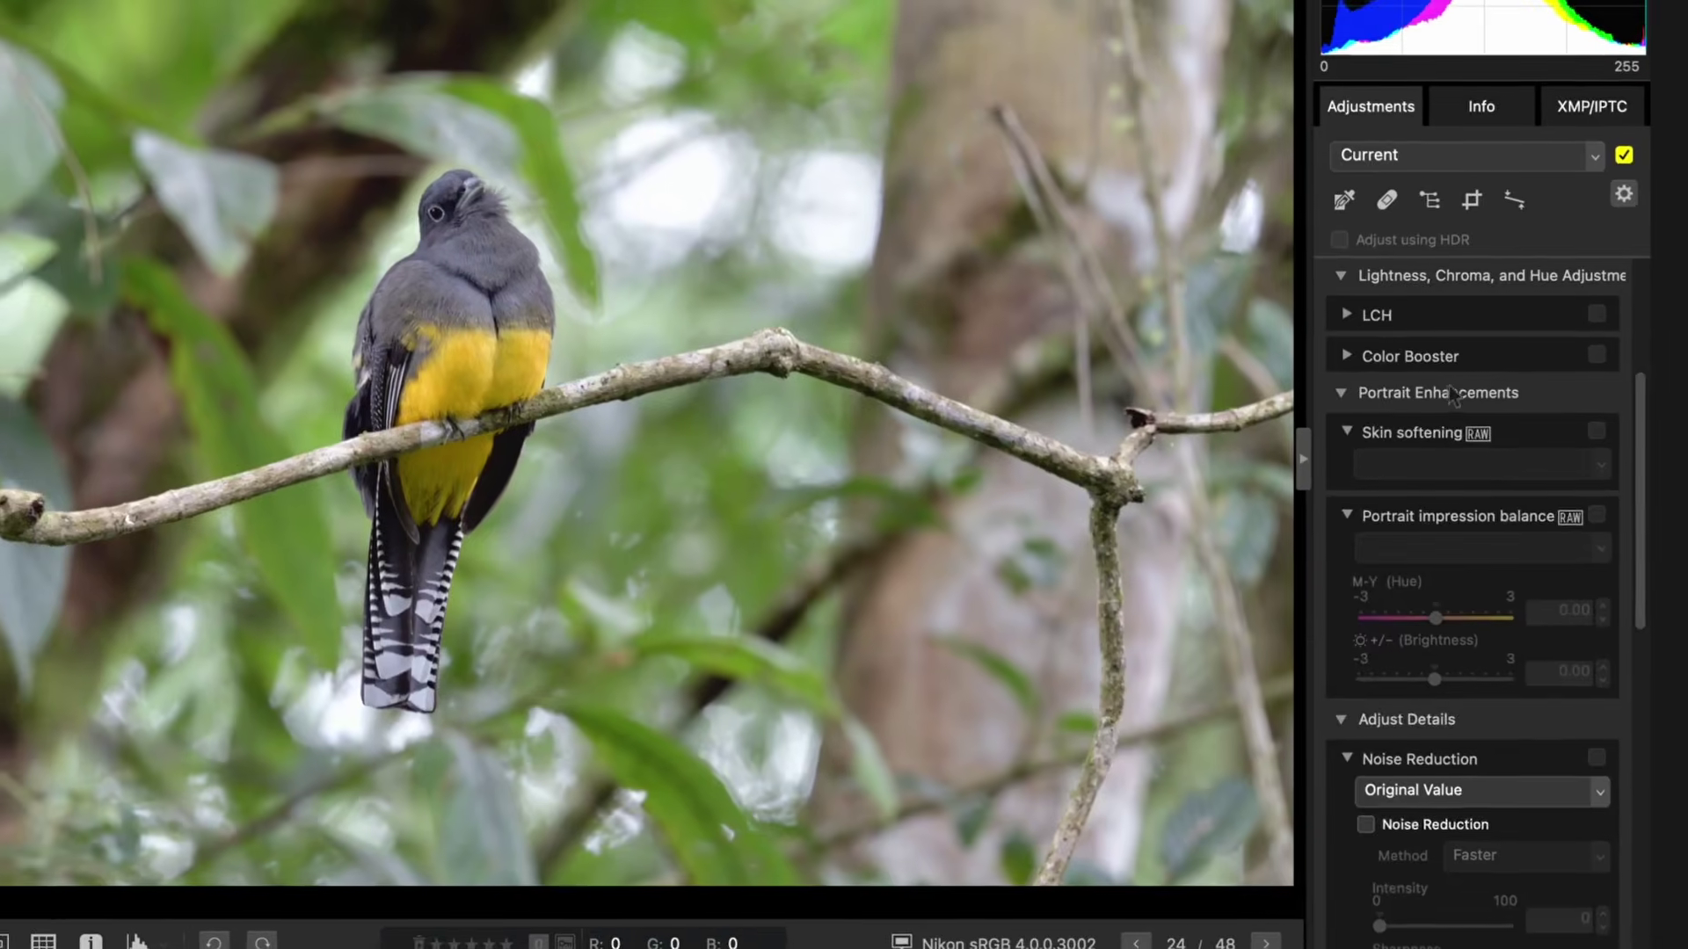
click(1438, 346)
drag(1609, 522, 1608, 548)
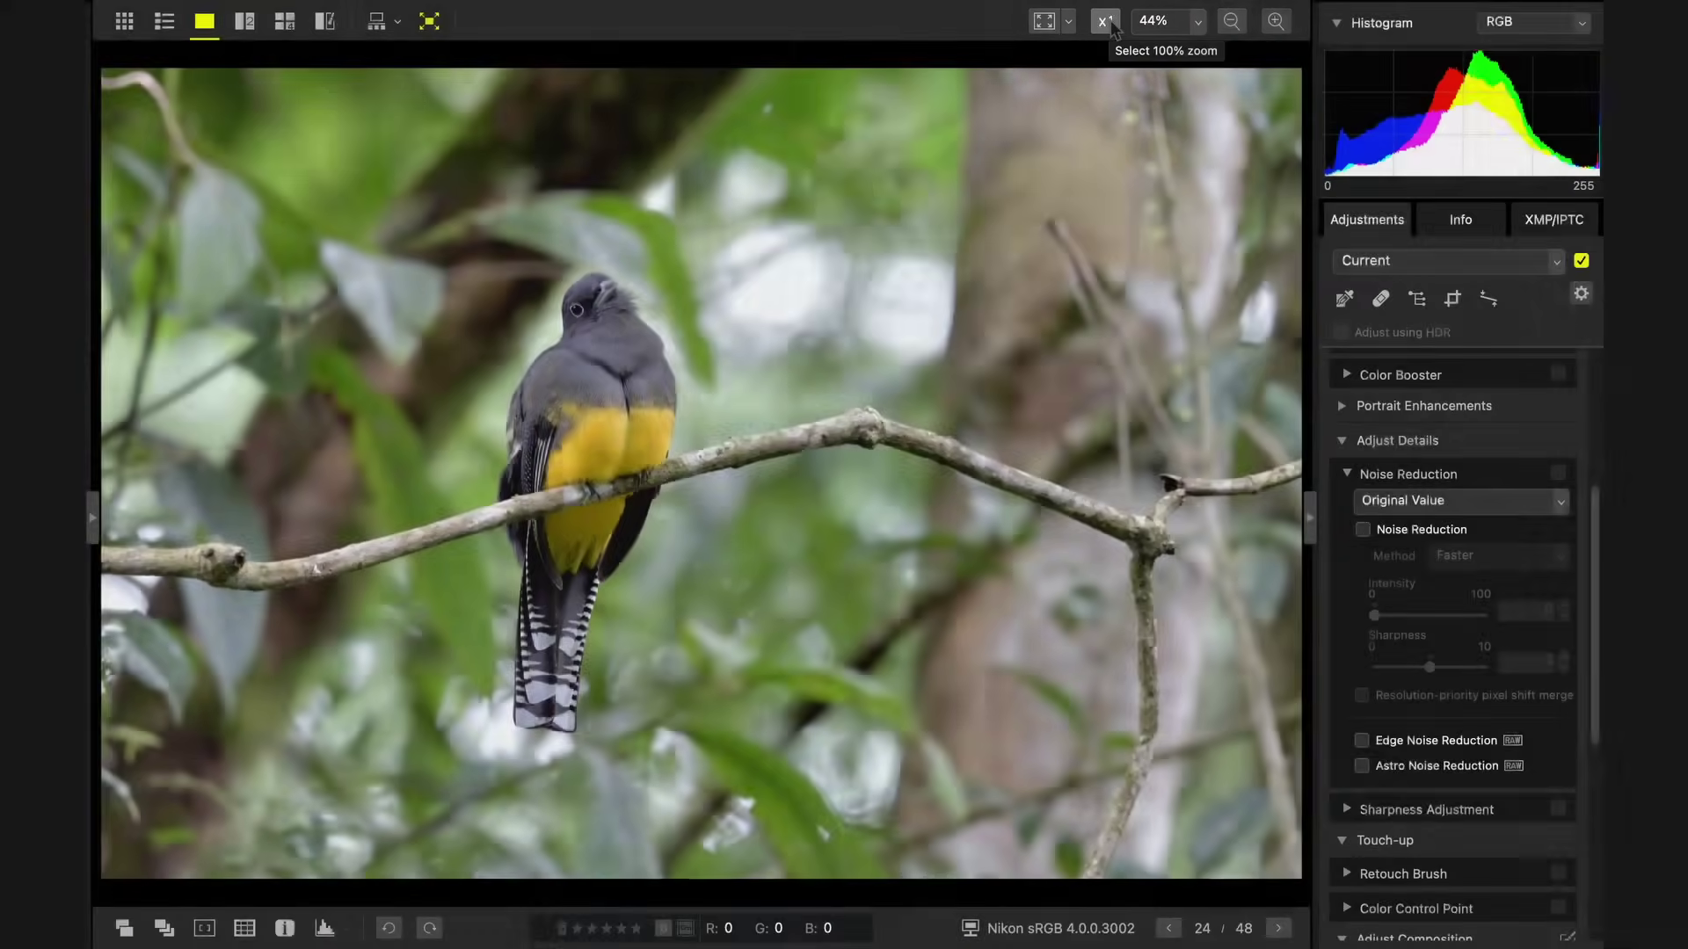
Step: Enable Noise Reduction for the bird photo and set its method to Better Quality 2013
click(1106, 21)
drag(619, 178, 997, 419)
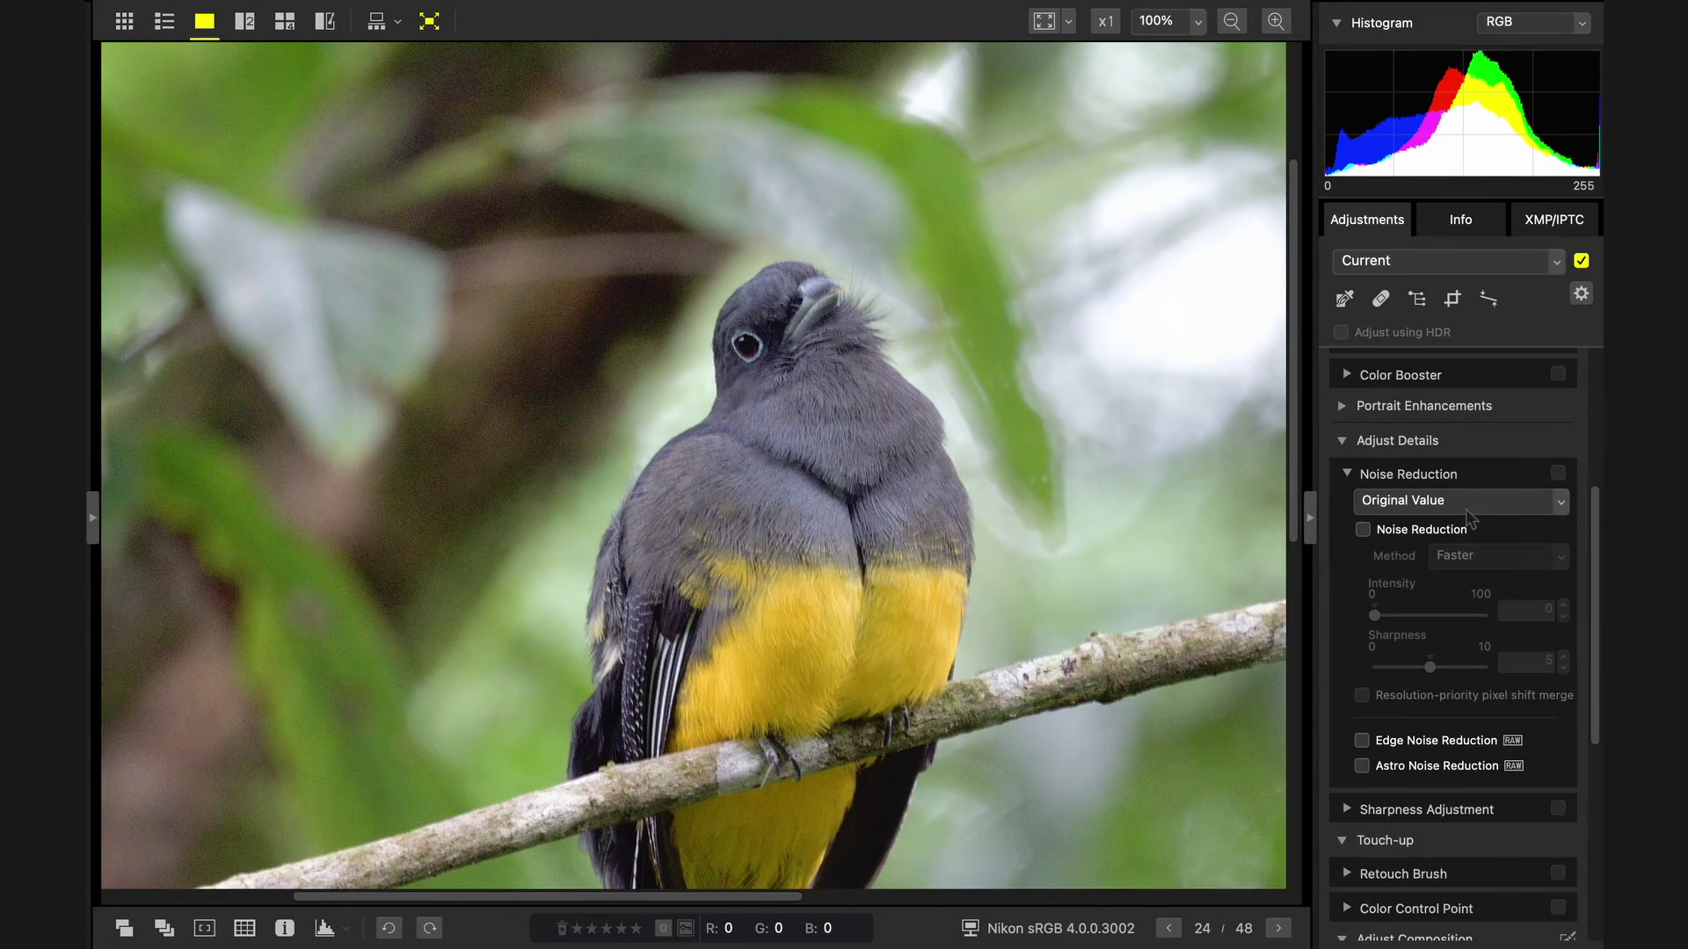
click(1561, 501)
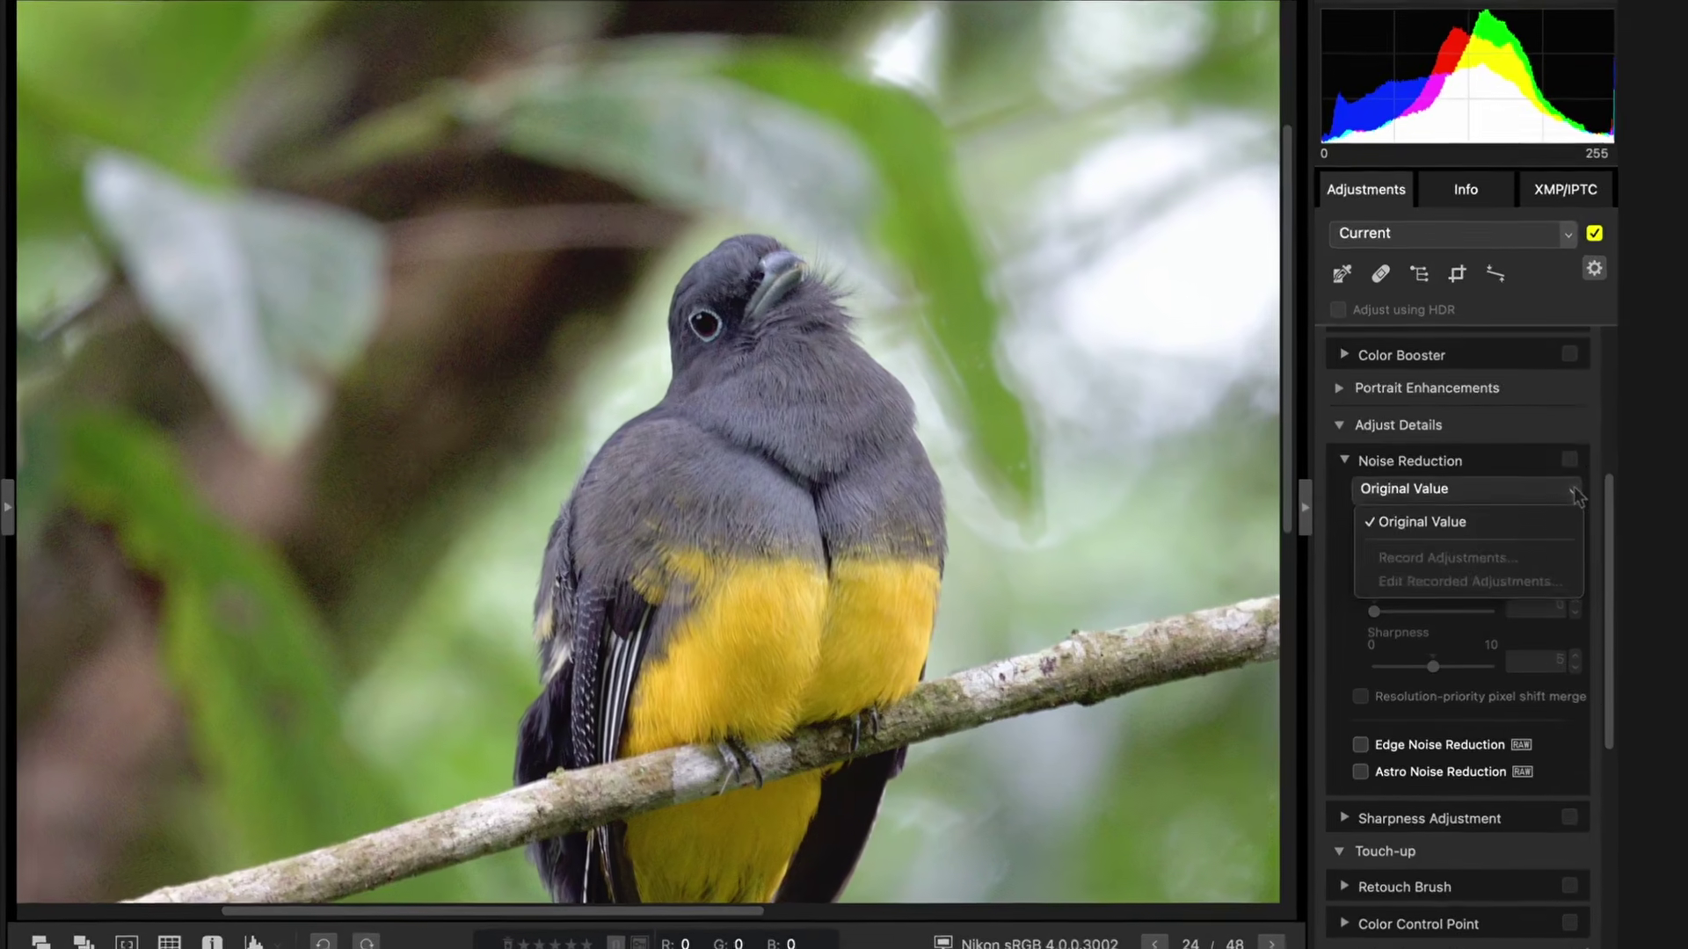
click(1561, 501)
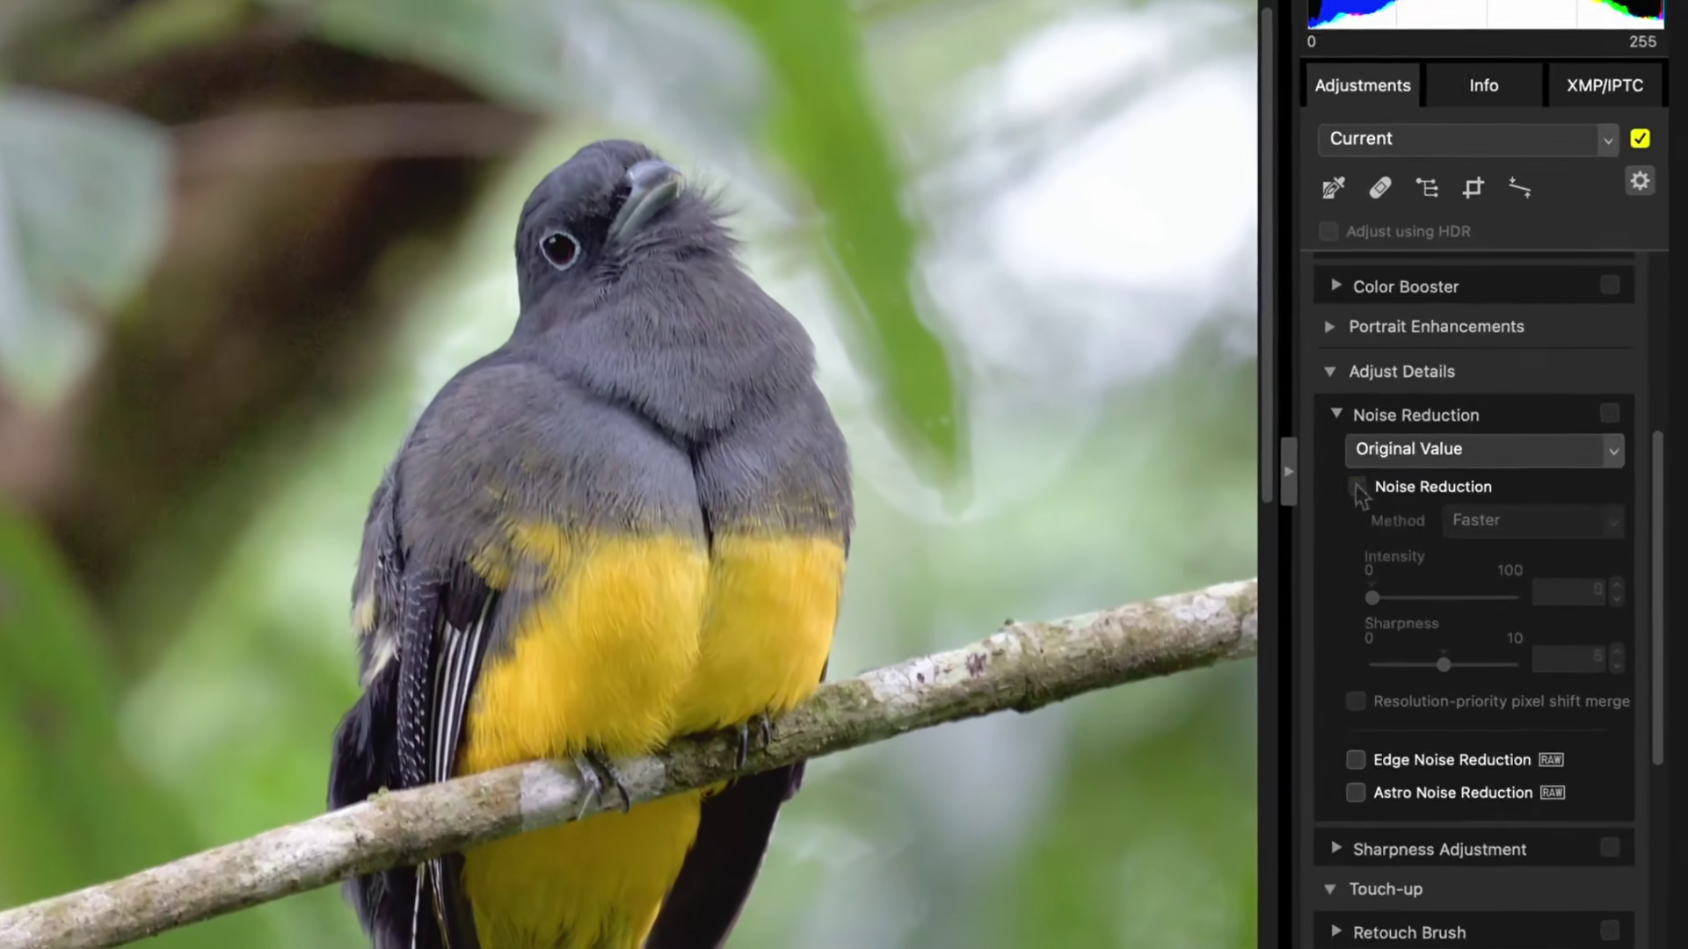
click(1358, 488)
click(1534, 519)
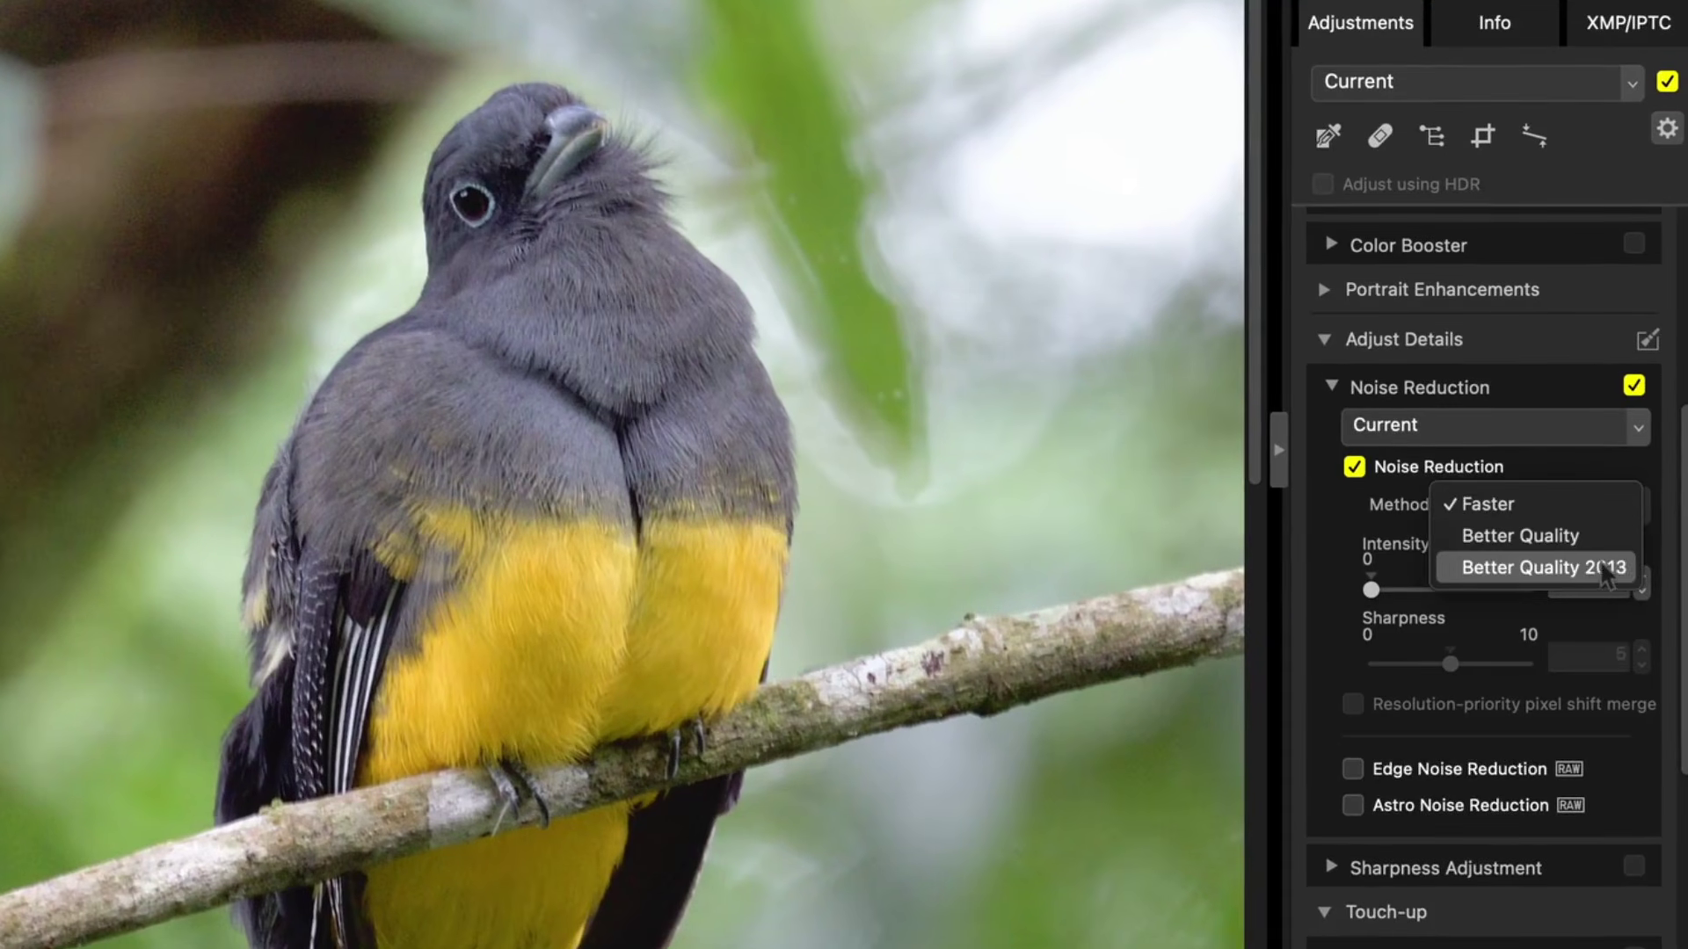
click(1606, 576)
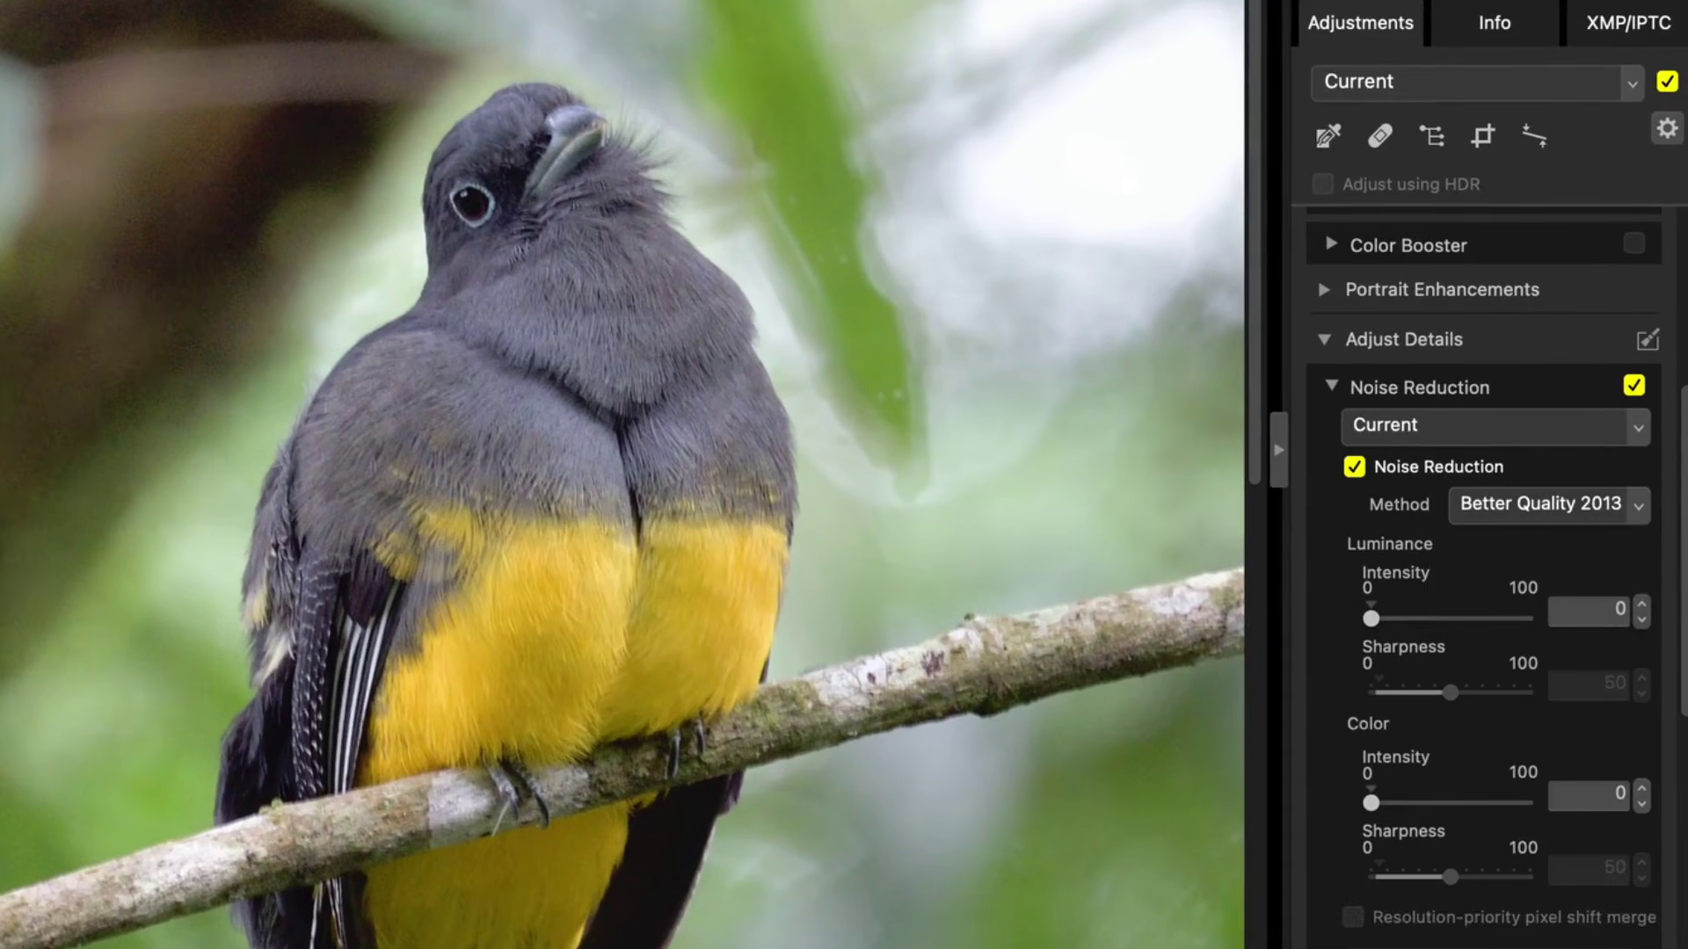
Step: Set the color noise intensity to 68 and the luminance intensity to slightly below 44, comparing the photo with and without noise reduction
scroll(1661, 554, down, 3)
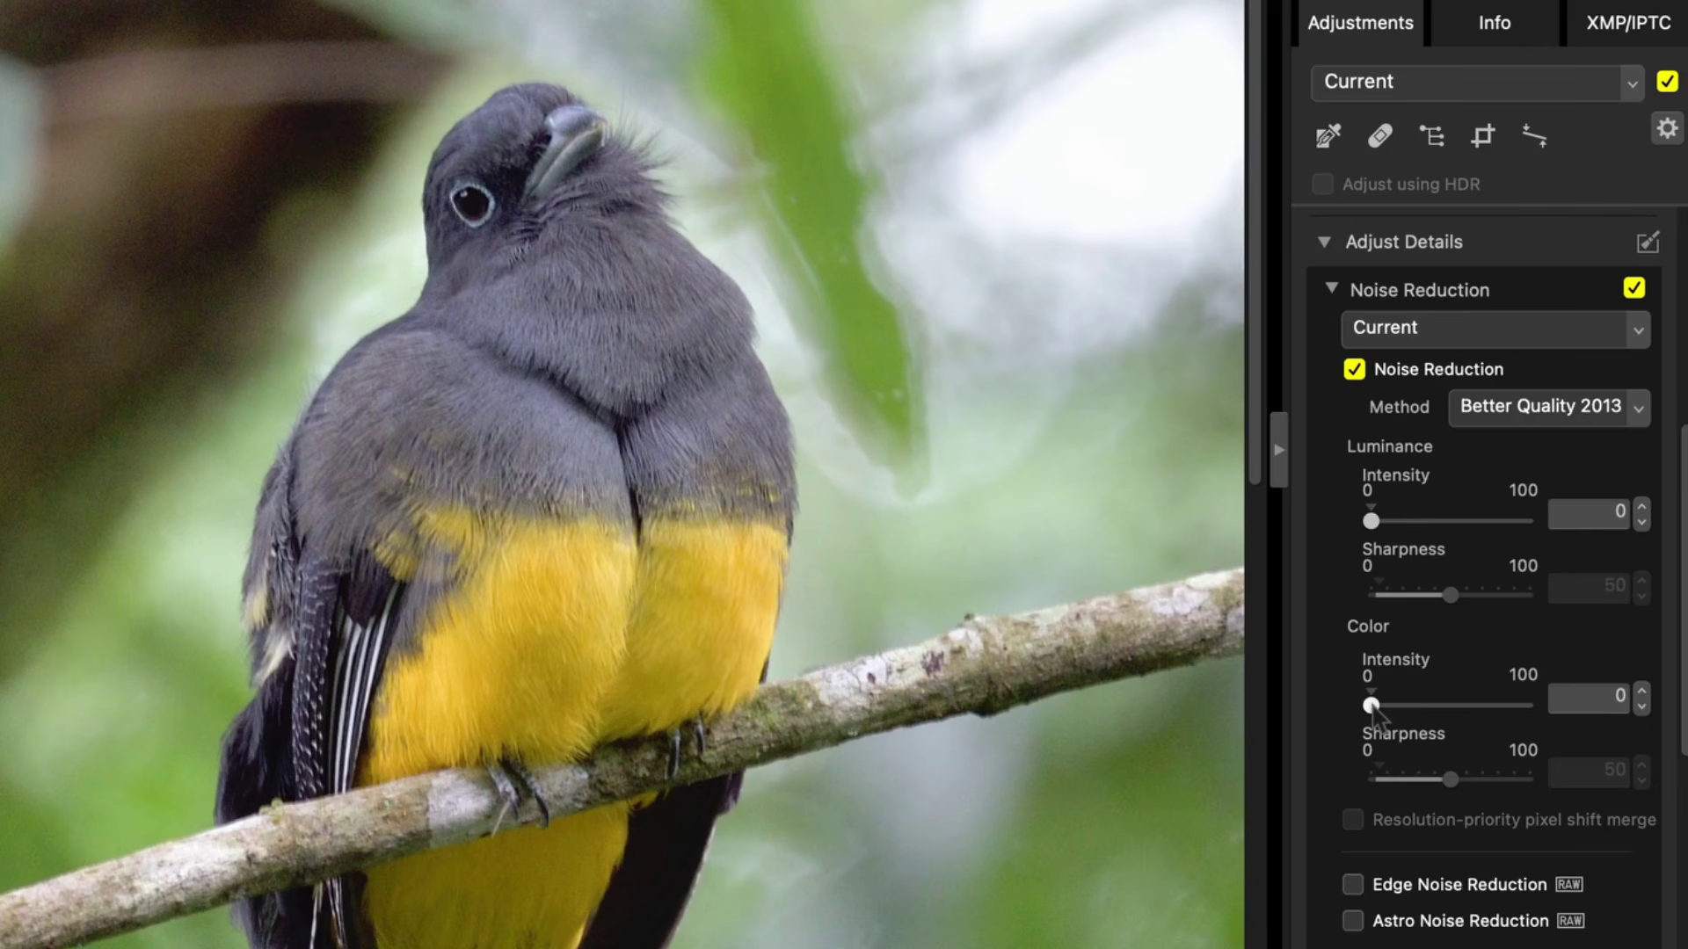
drag(1372, 706, 1477, 719)
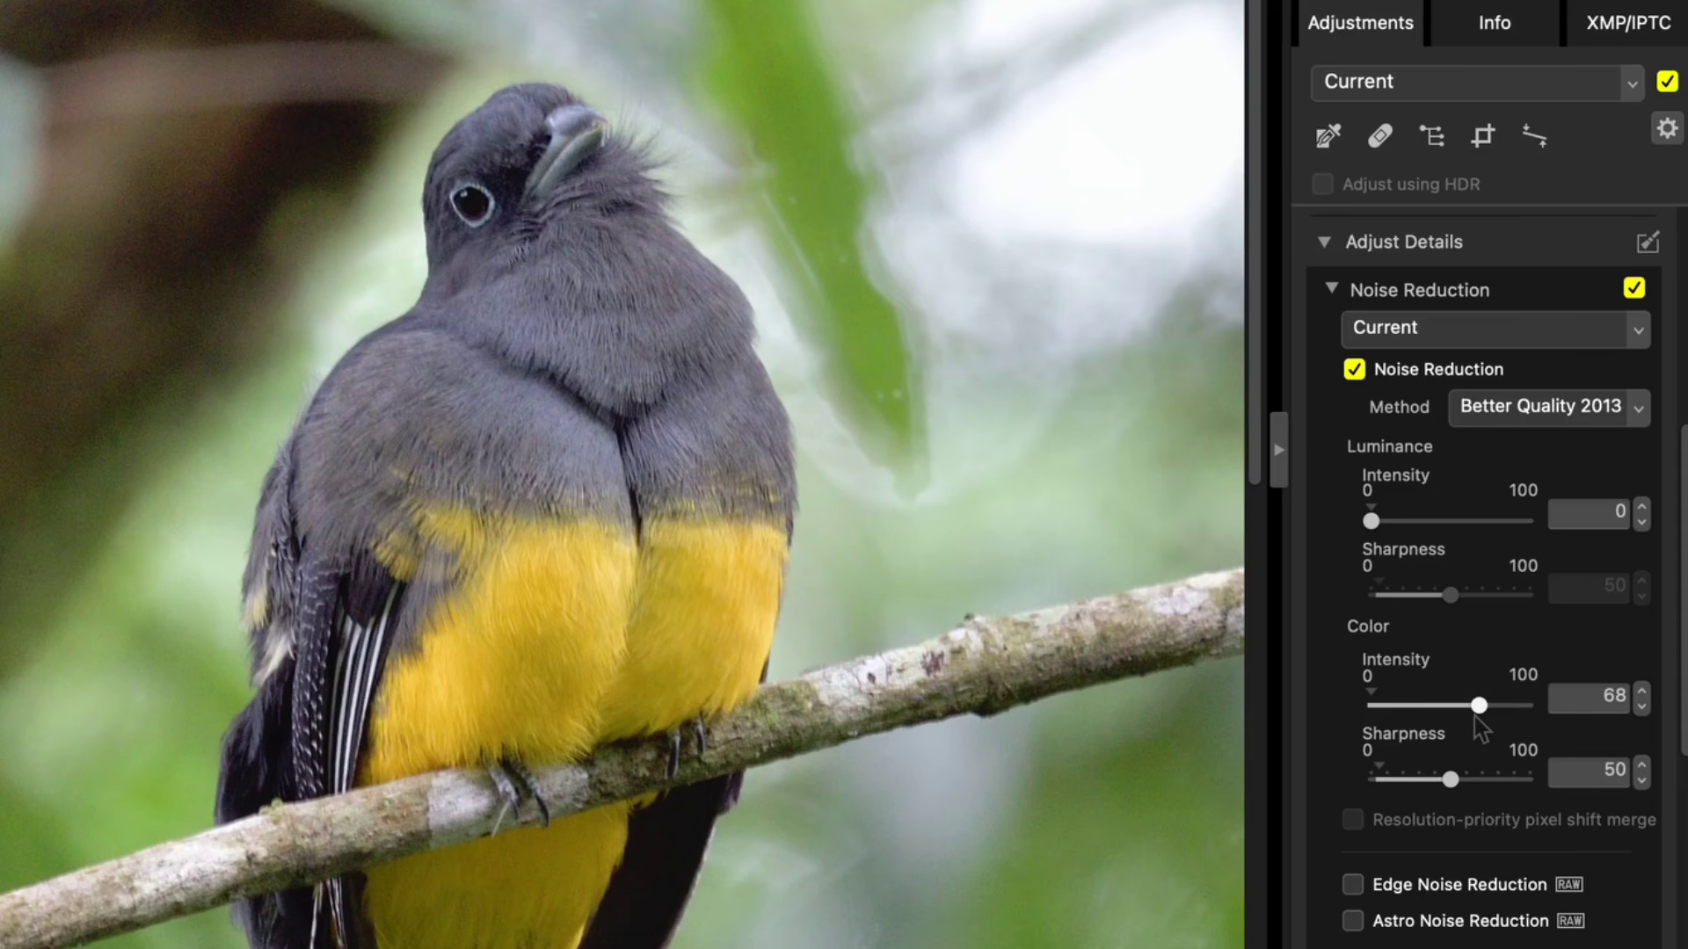
drag(1371, 521, 1442, 524)
click(1633, 289)
click(1633, 288)
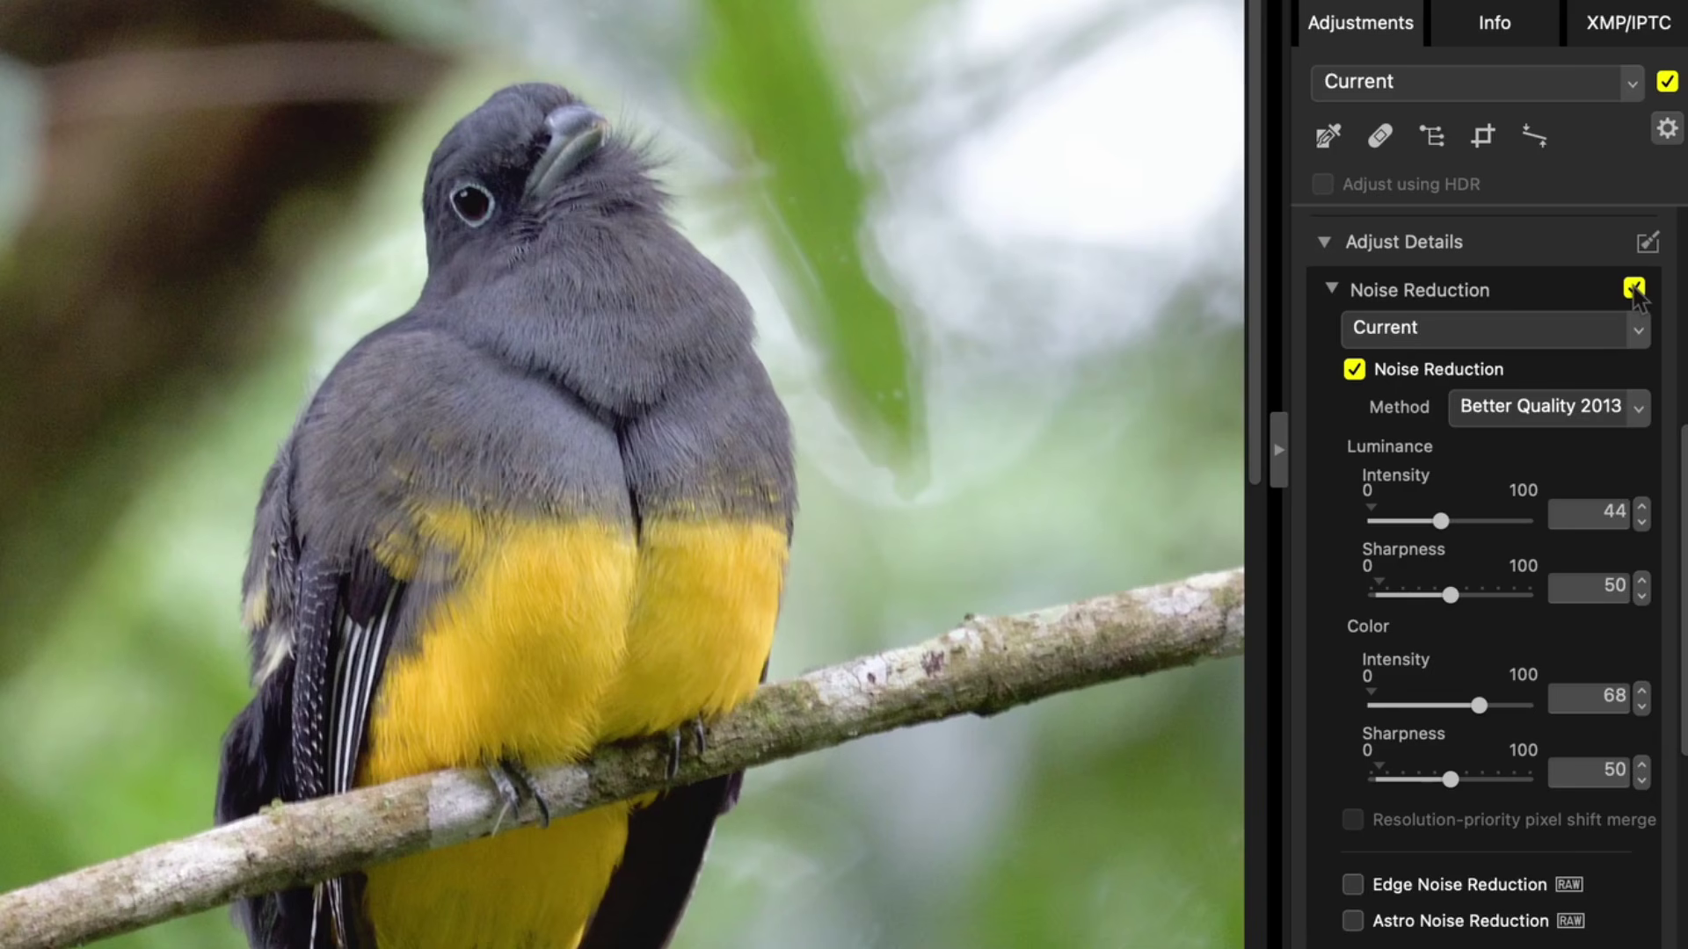
drag(1441, 525, 1435, 524)
Step: Enable Sharpness in the Sharpness Adjustment settings and set its amount to 2
scroll(1477, 677, down, 5)
click(1485, 600)
scroll(1486, 600, down, 4)
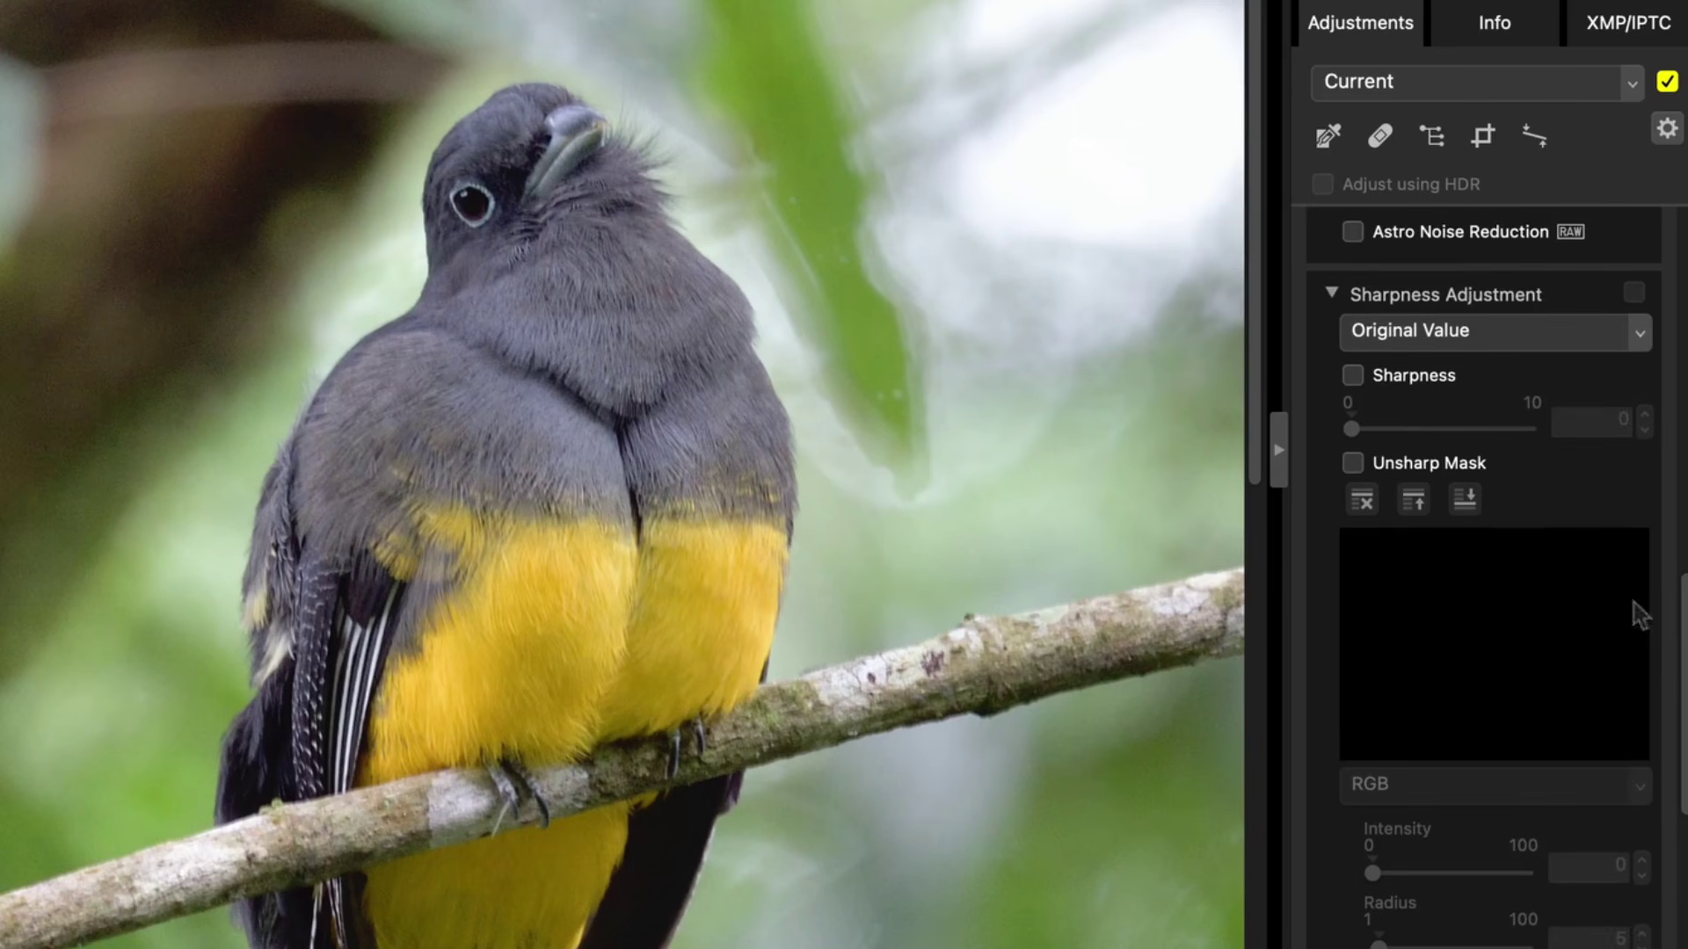
click(1353, 375)
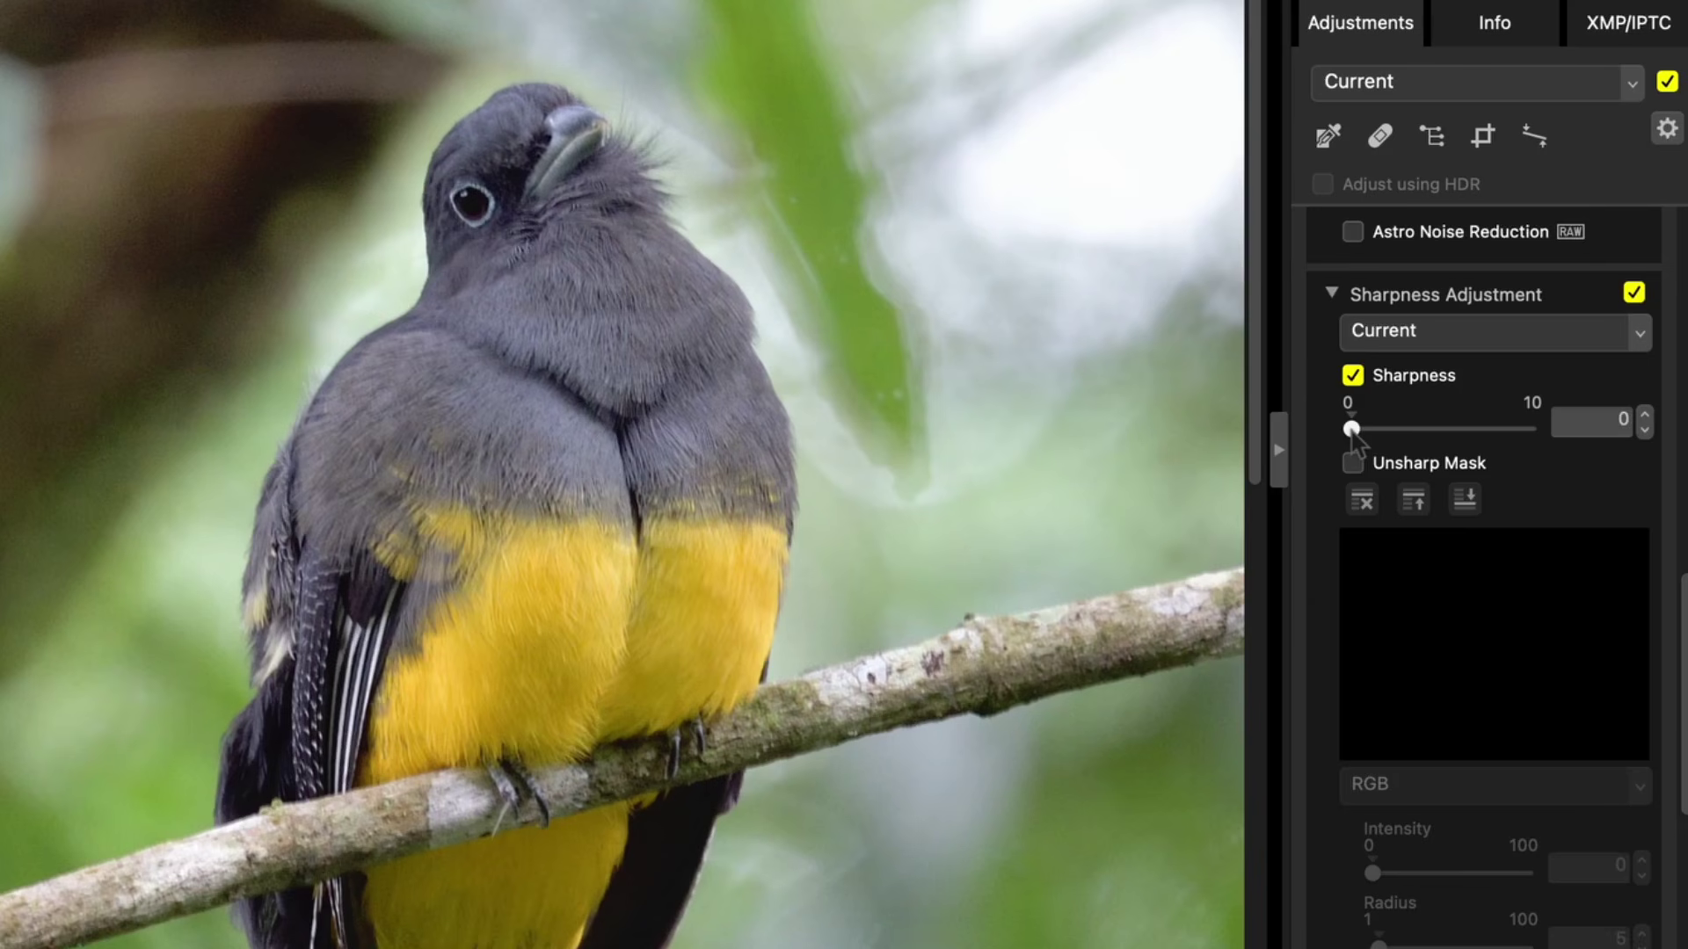
drag(1356, 434, 1391, 437)
scroll(1488, 483, down, 3)
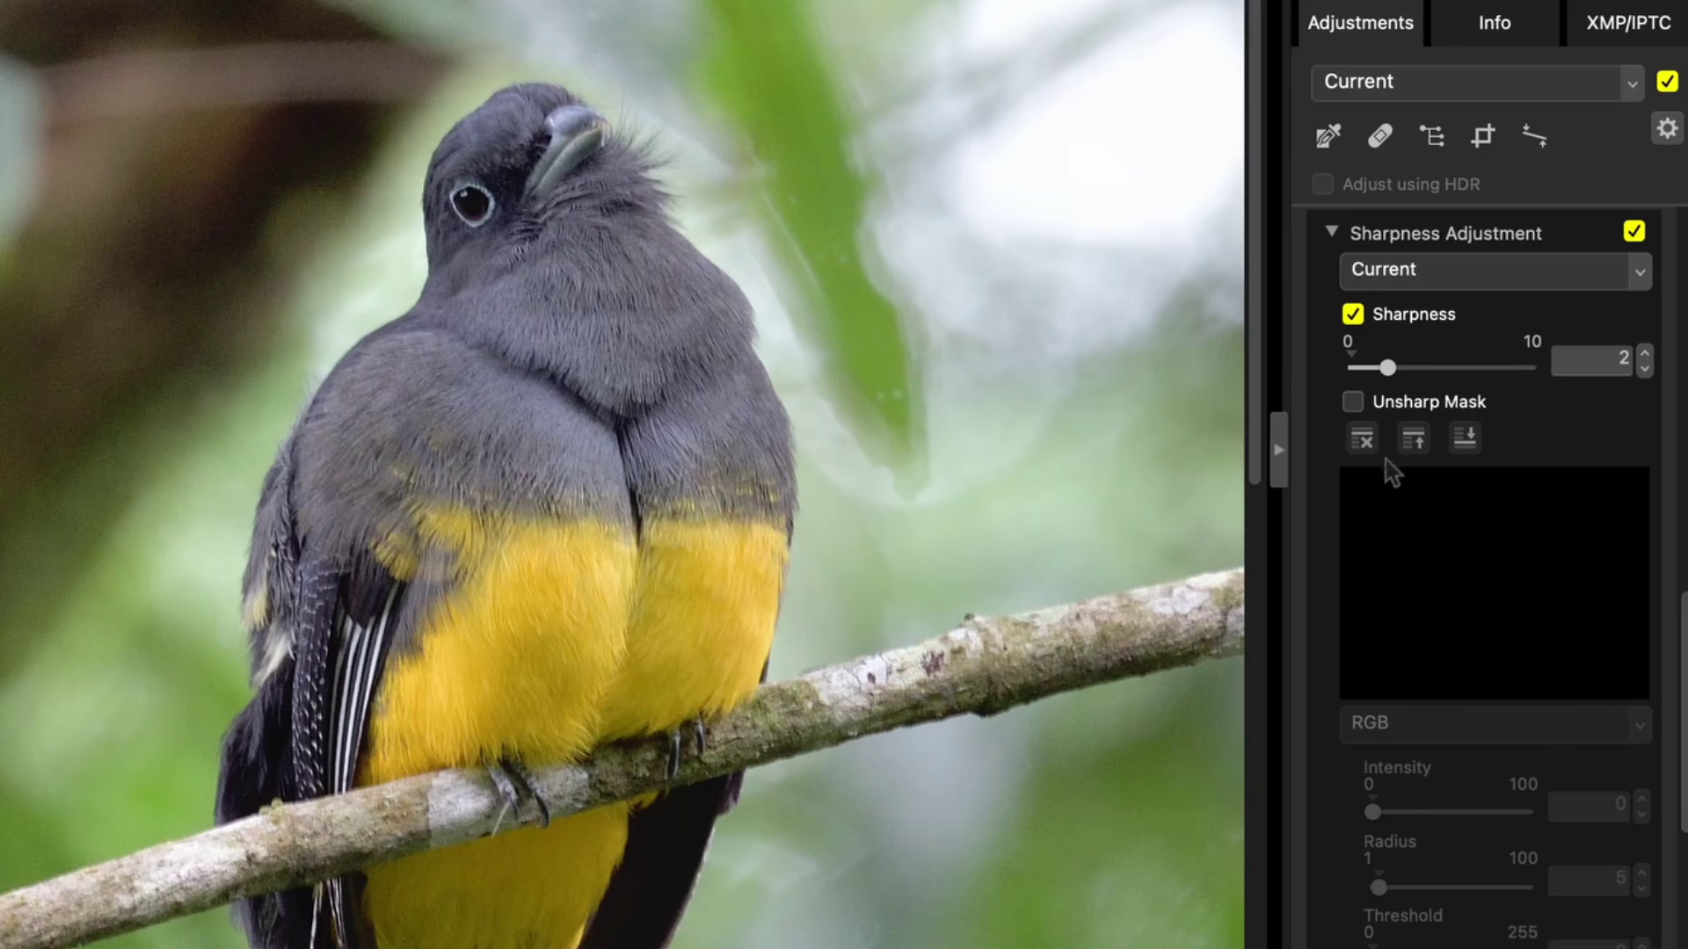
Step: Replace Sharpness with Unsharp Mask, using the RGB channel with intensity 10 and radius 8
click(1353, 314)
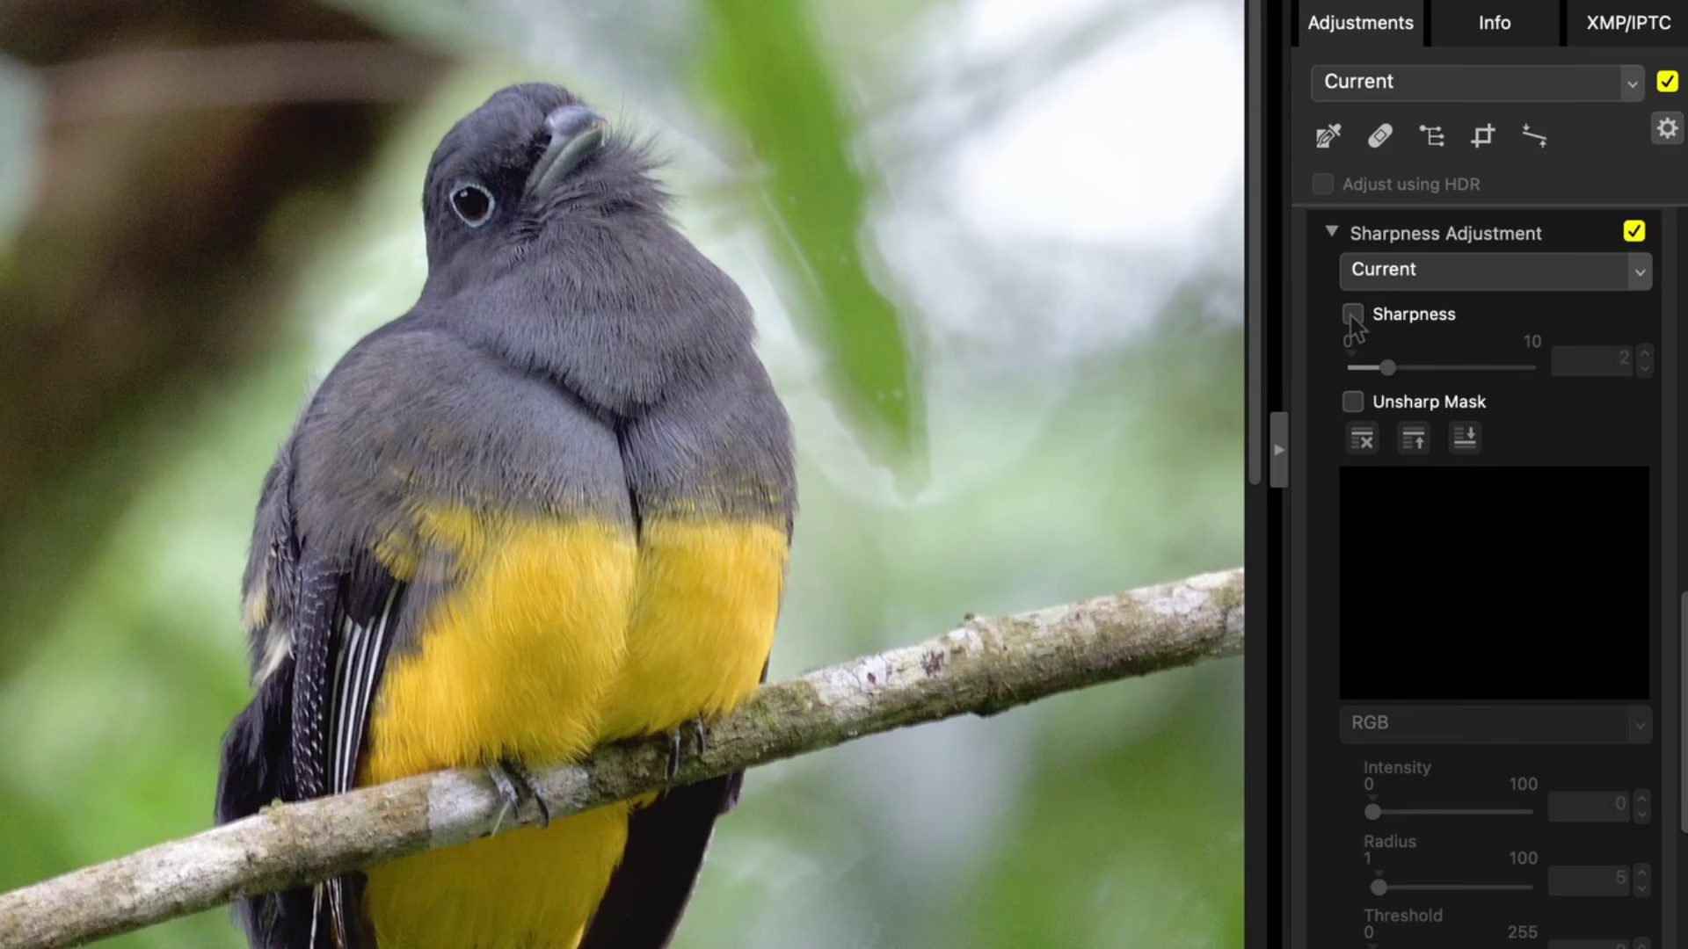
click(1353, 403)
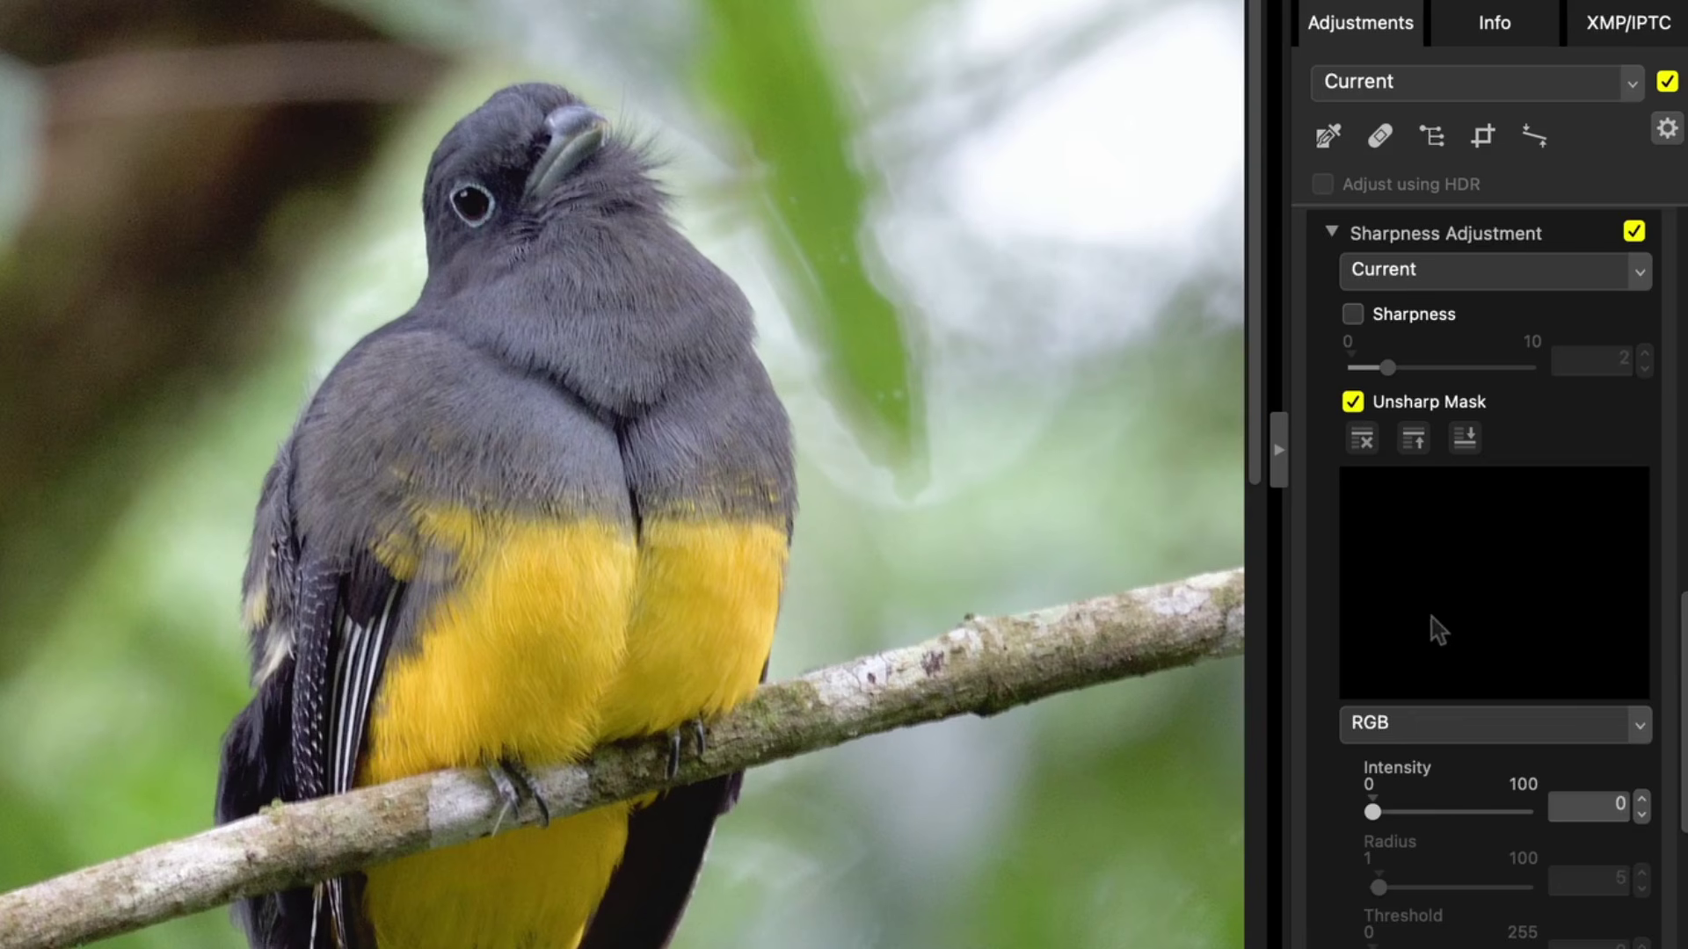
scroll(1494, 660, down, 2)
click(1388, 754)
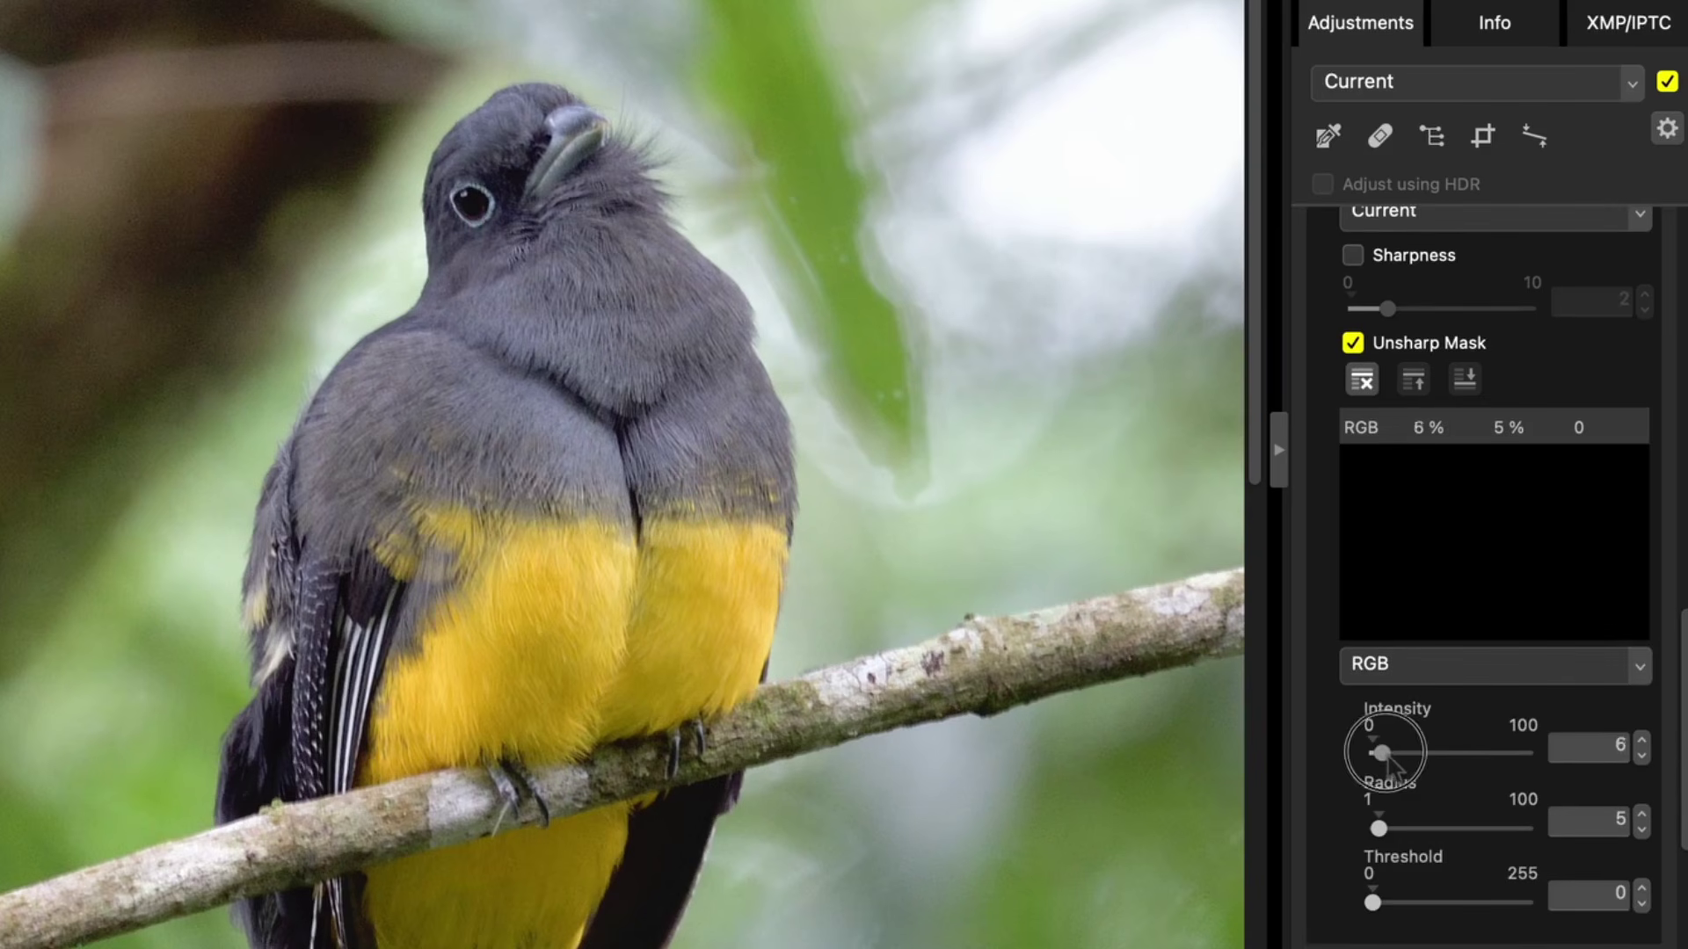
mouse_move(1379, 828)
mouse_down()
mouse_move(1424, 831)
mouse_move(1384, 830)
mouse_up()
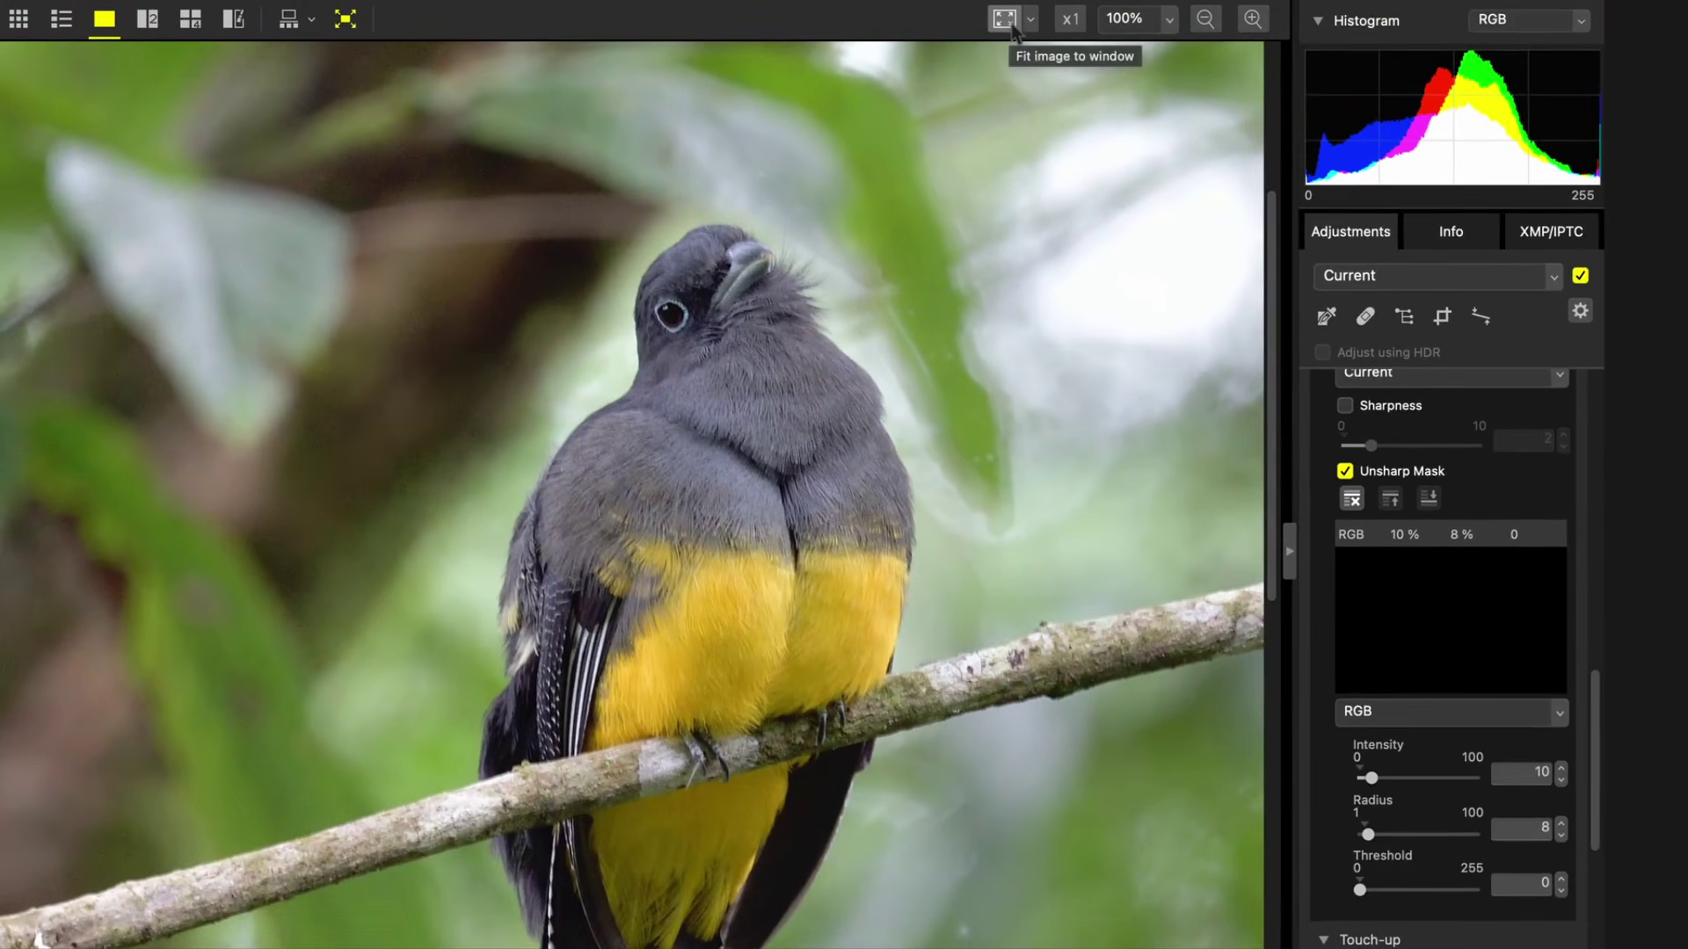
Step: Compare the photo with and without Unsharp Mask, both fitted to the window and at 100% on the bird
click(1012, 29)
click(1344, 472)
click(1345, 472)
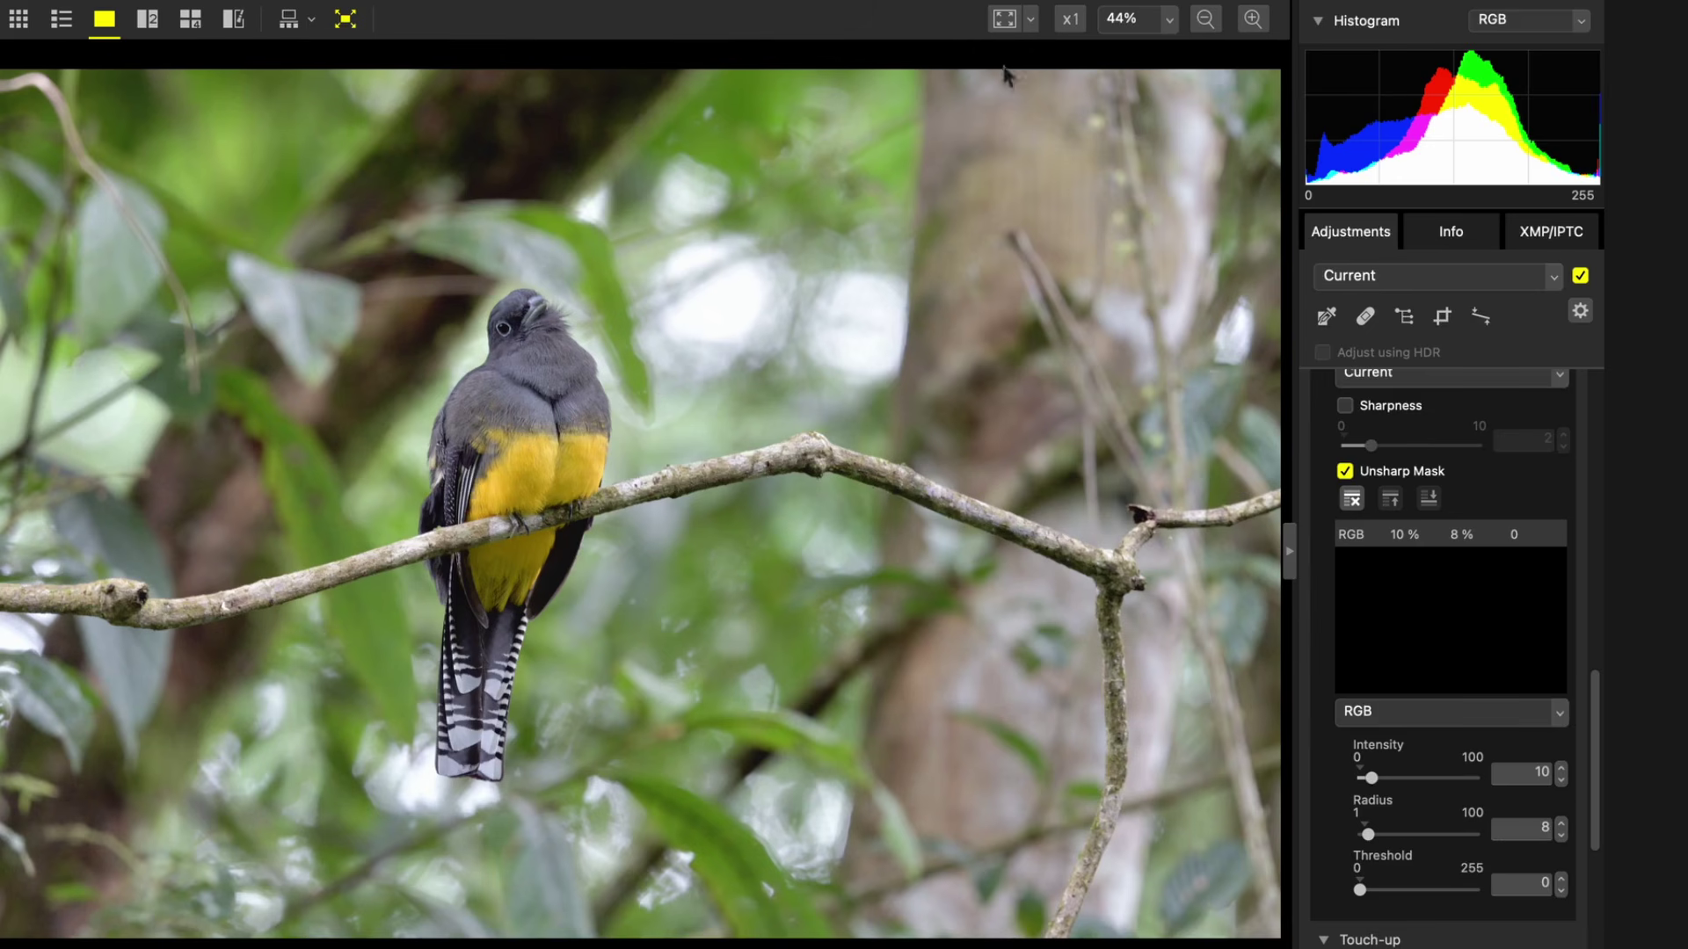
click(1070, 18)
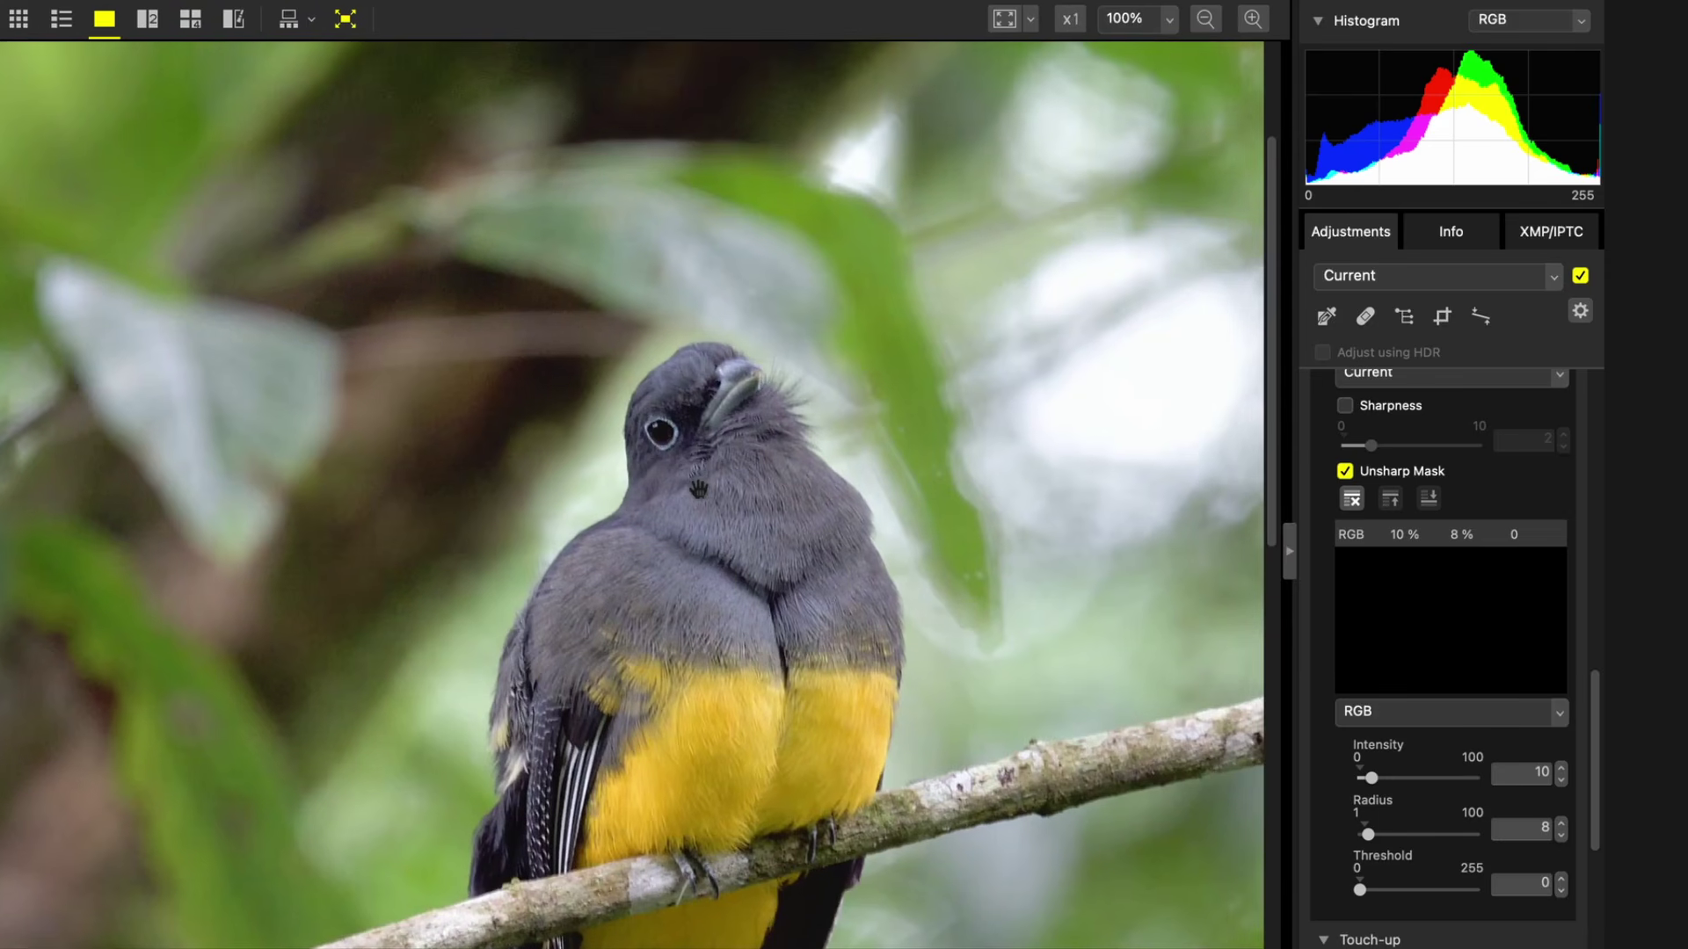
drag(699, 488, 708, 479)
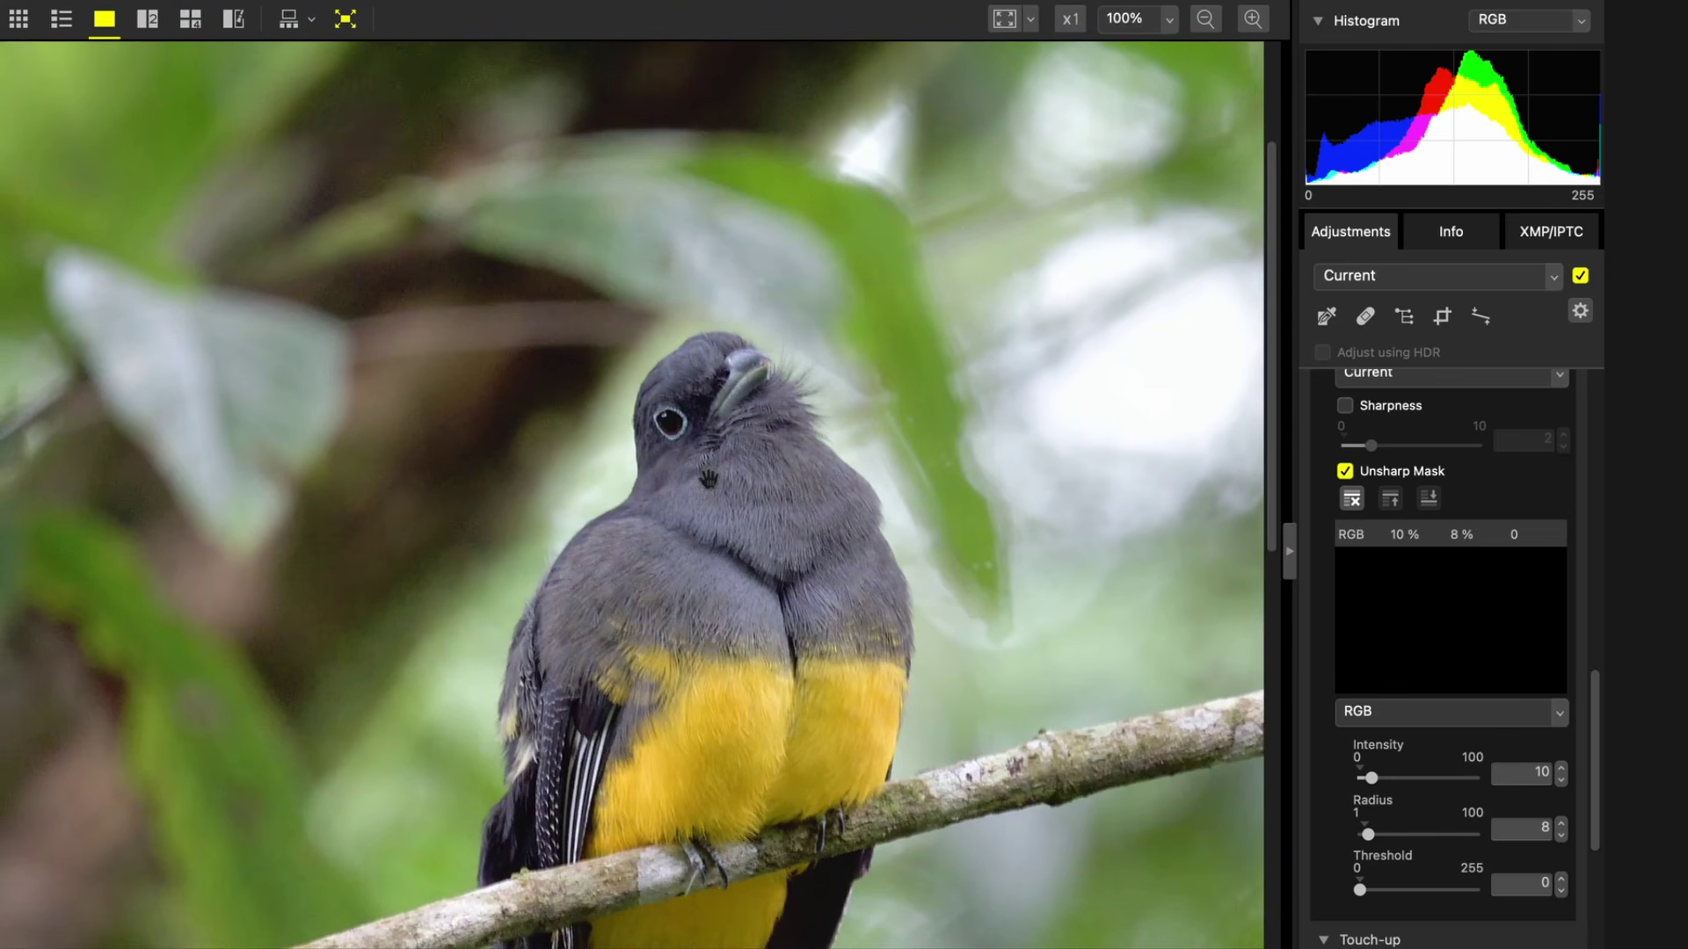
click(1346, 472)
click(1346, 472)
click(1346, 472)
click(1345, 472)
click(1346, 472)
click(1346, 472)
Step: Set the Unsharp Mask threshold to 24
mouse_move(1361, 891)
mouse_down()
mouse_move(1415, 892)
mouse_move(1370, 891)
mouse_up()
scroll(946, 606, down, 3)
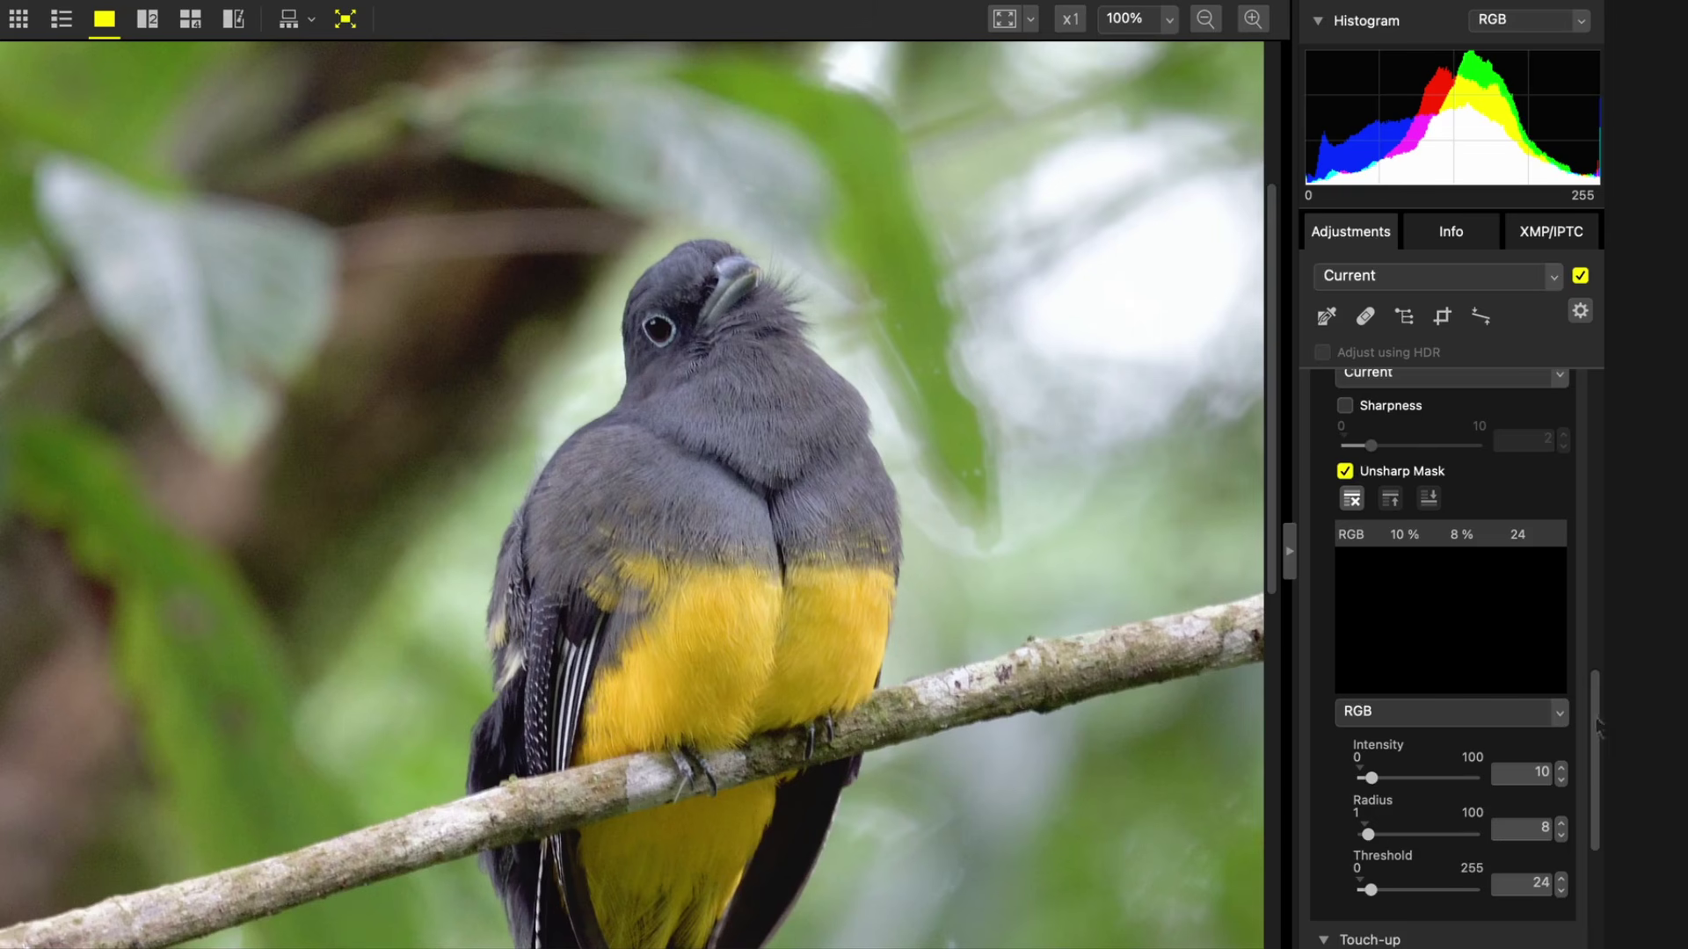
Step: Examine the Color Control Point settings among the touch-up adjustments and fit the whole photo to the window
scroll(1407, 660, down, 5)
click(1389, 511)
click(1388, 514)
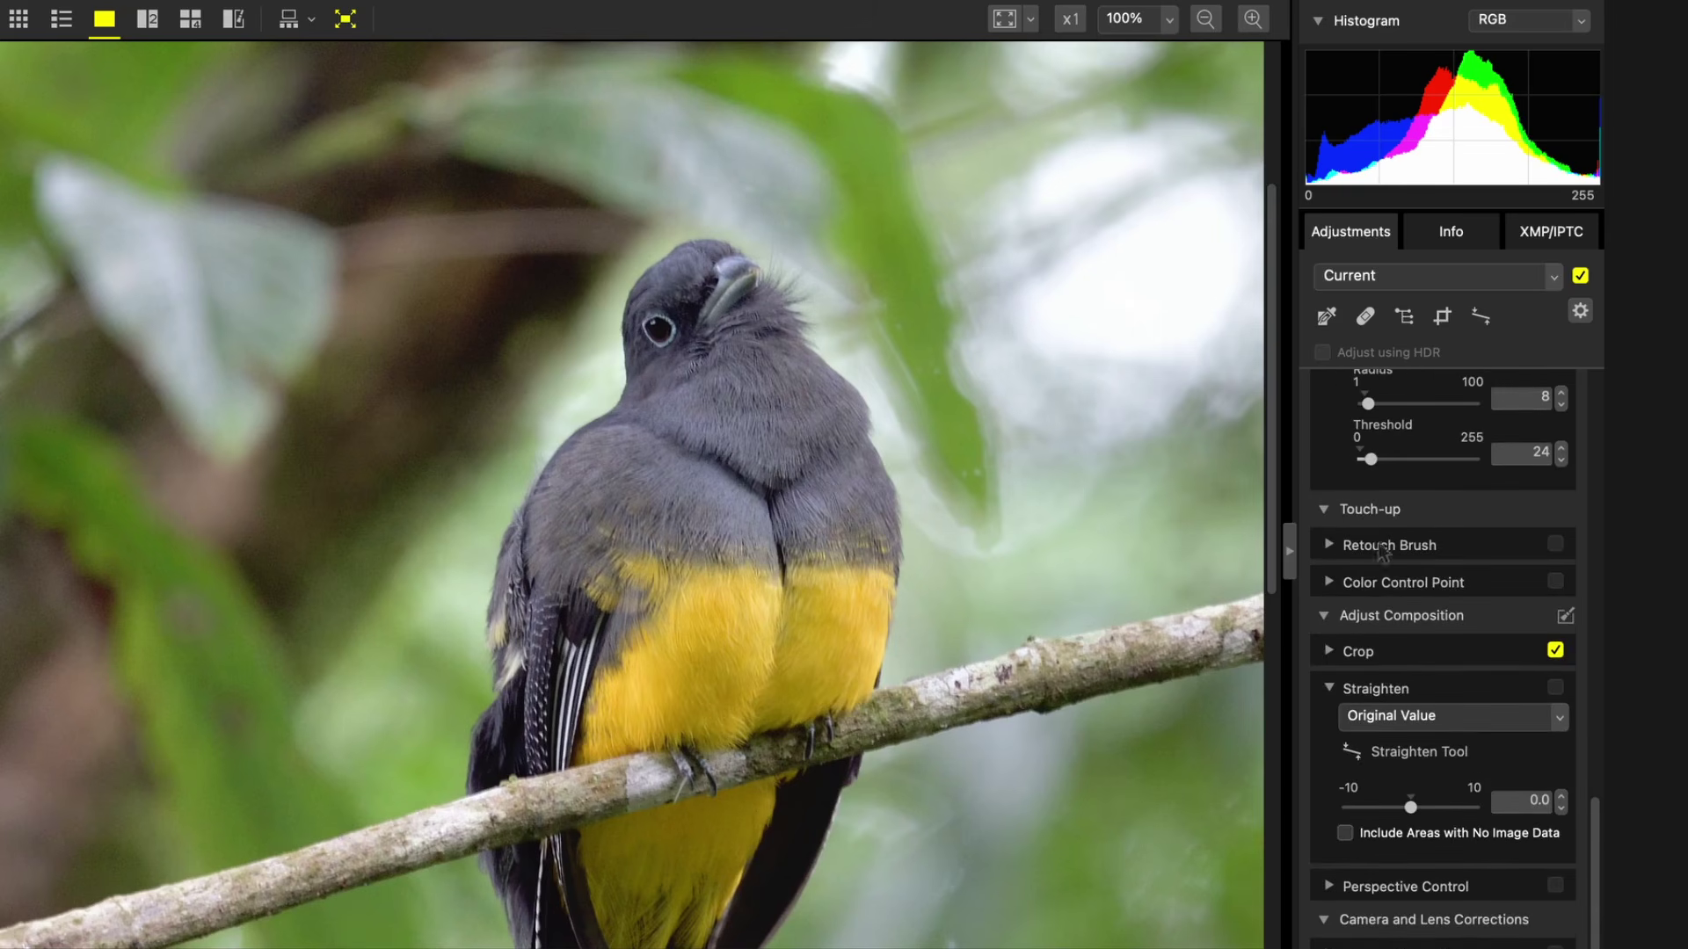
click(1462, 584)
drag(1597, 721, 1597, 756)
scroll(938, 361, down, 2)
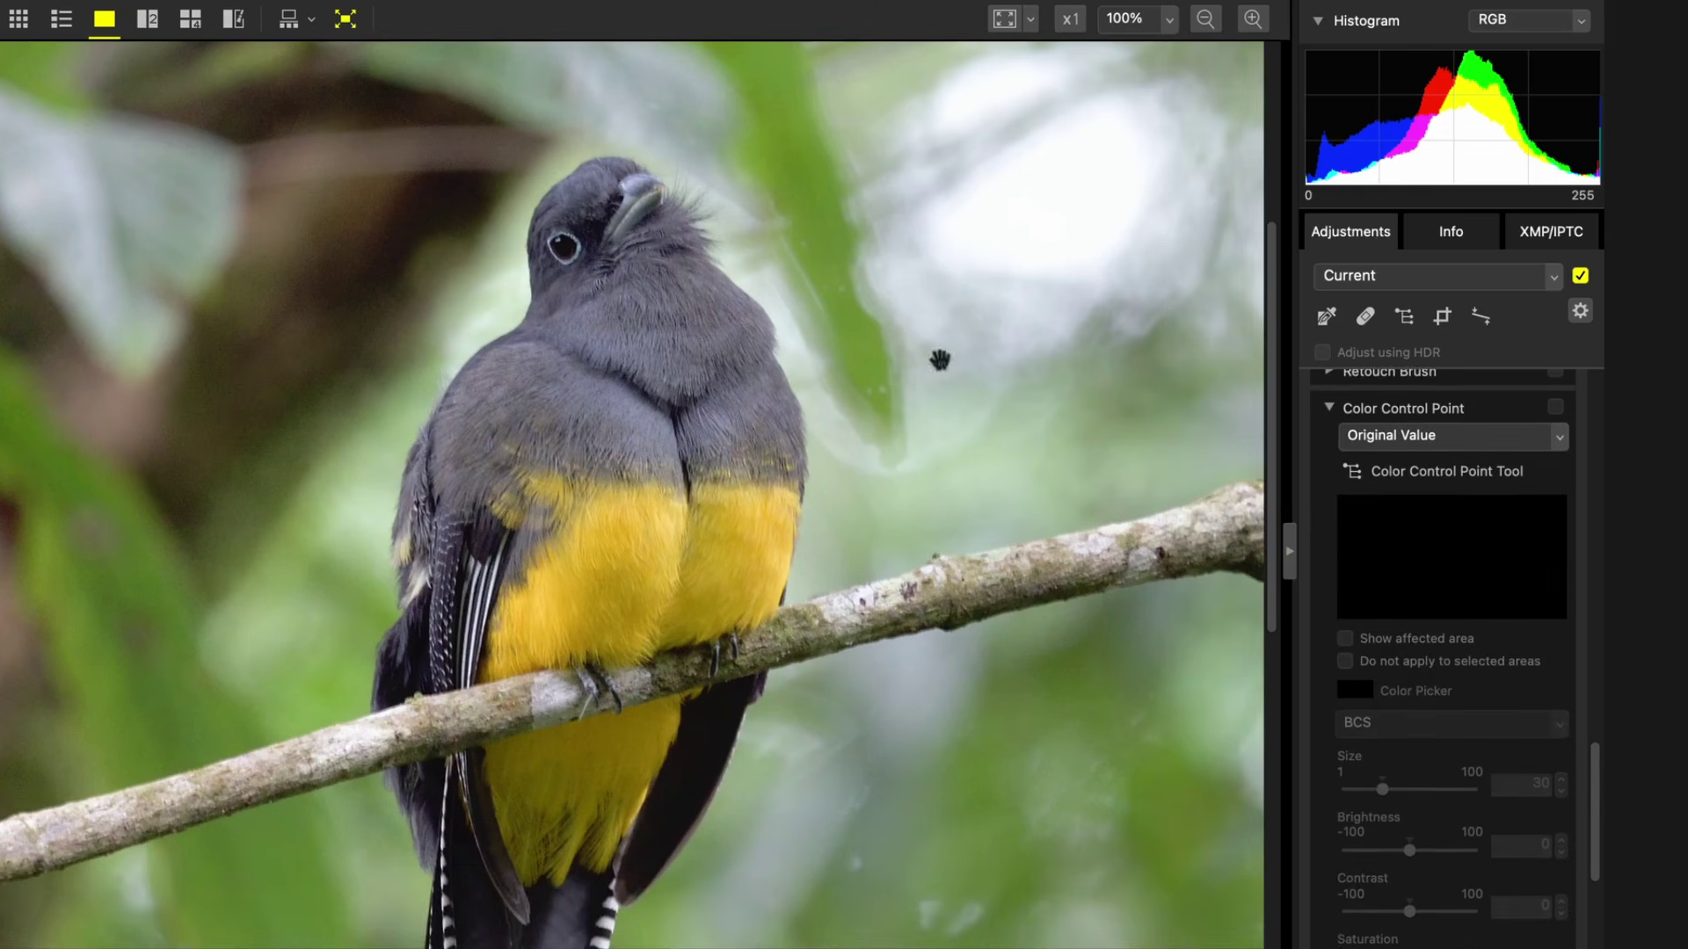
click(1003, 18)
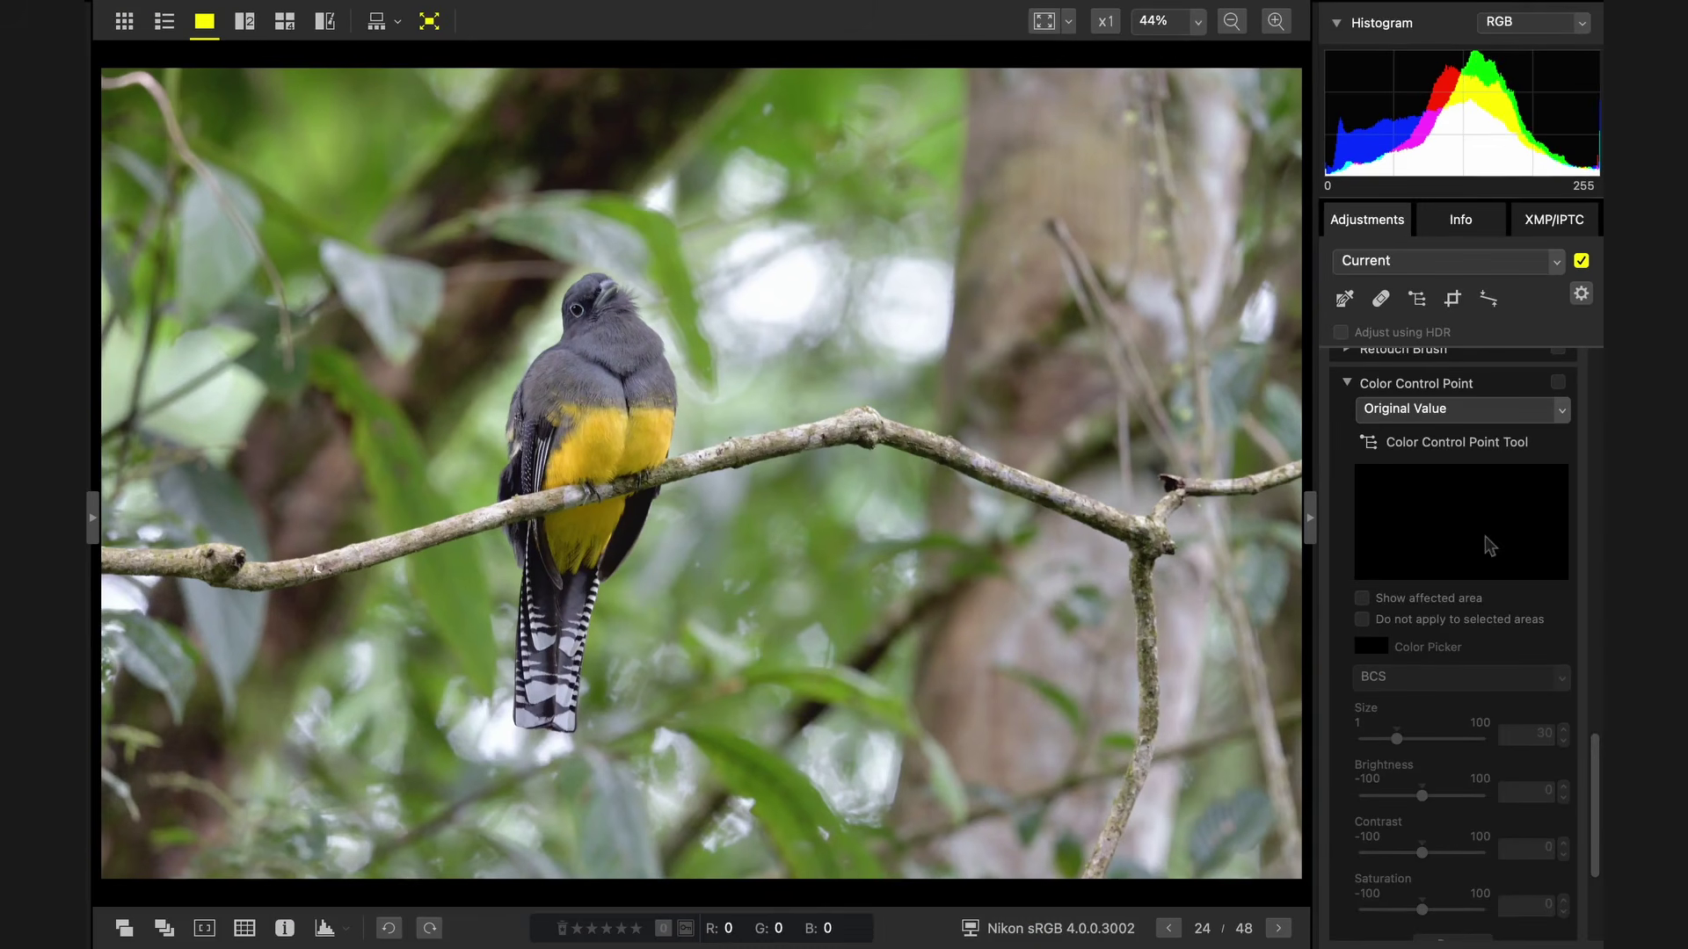
Step: Try adjusting the Straighten angle of the photo and return it to 0.0
scroll(1587, 774, down, 3)
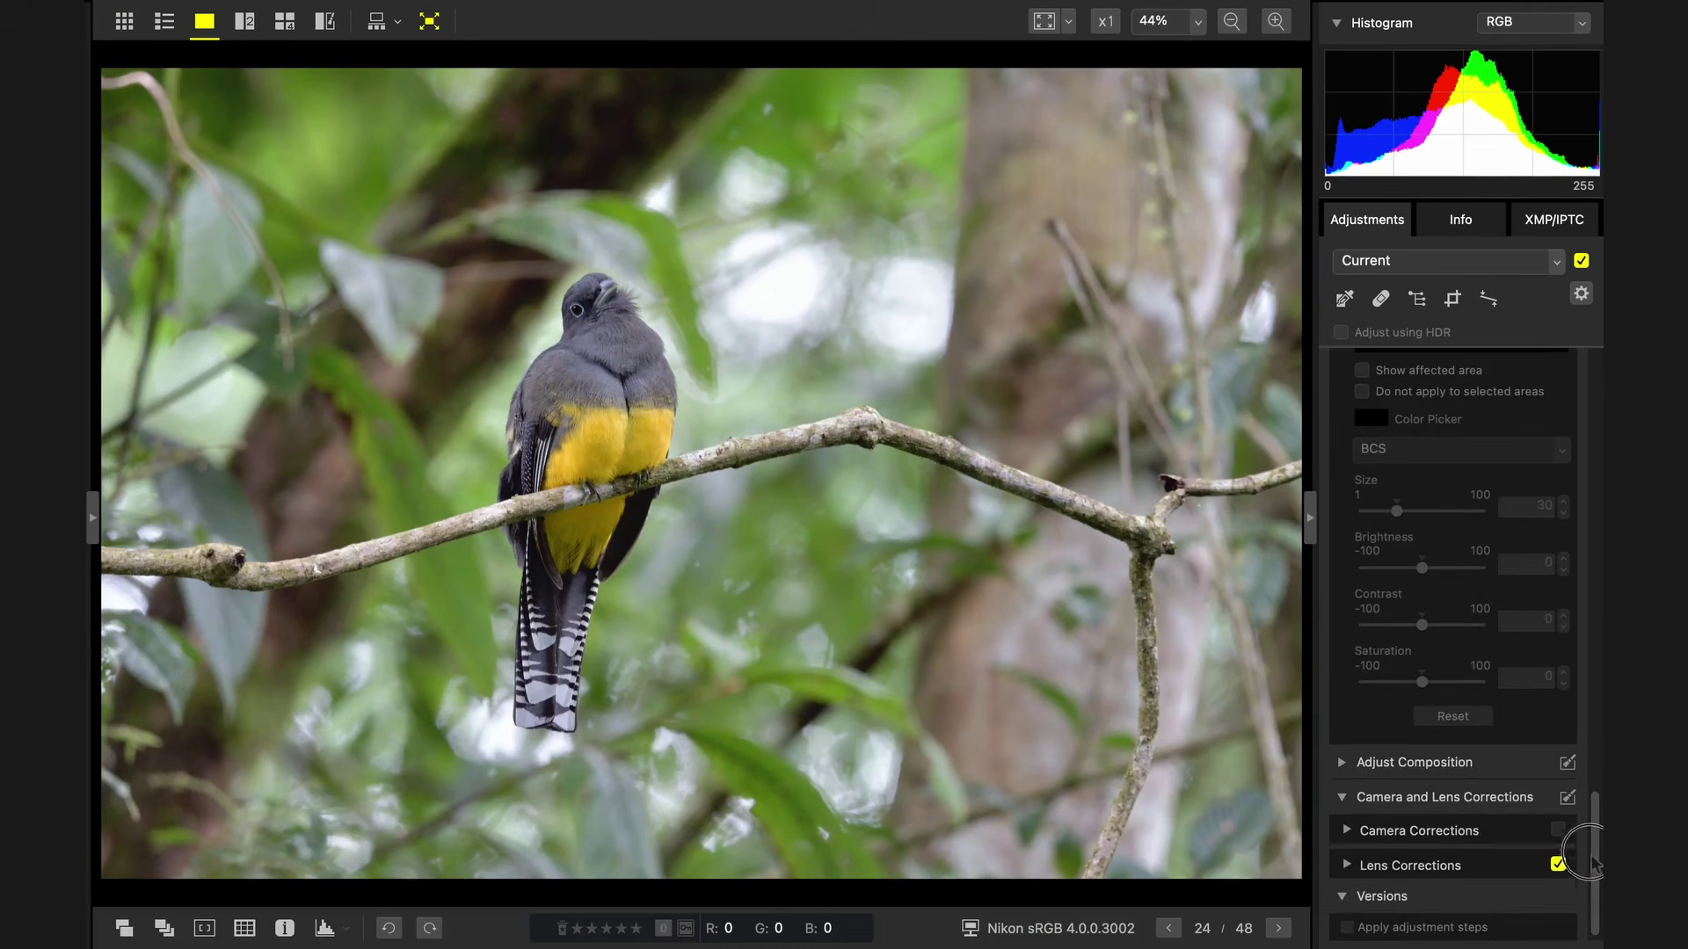
scroll(1426, 778, down, 3)
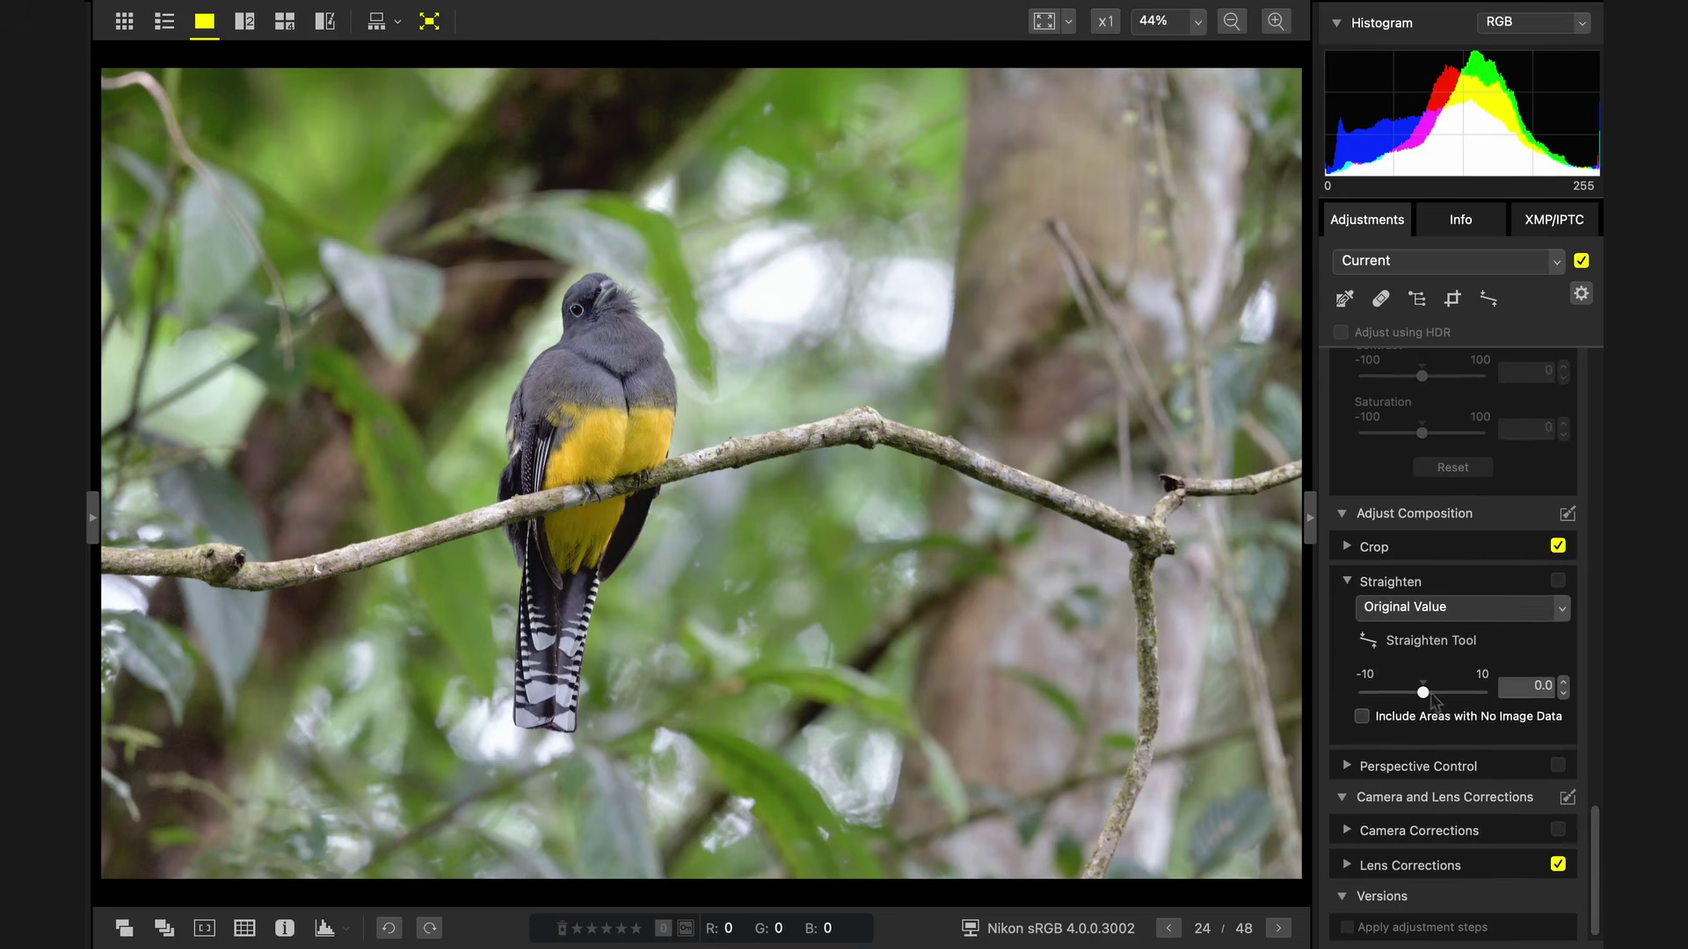
click(1423, 693)
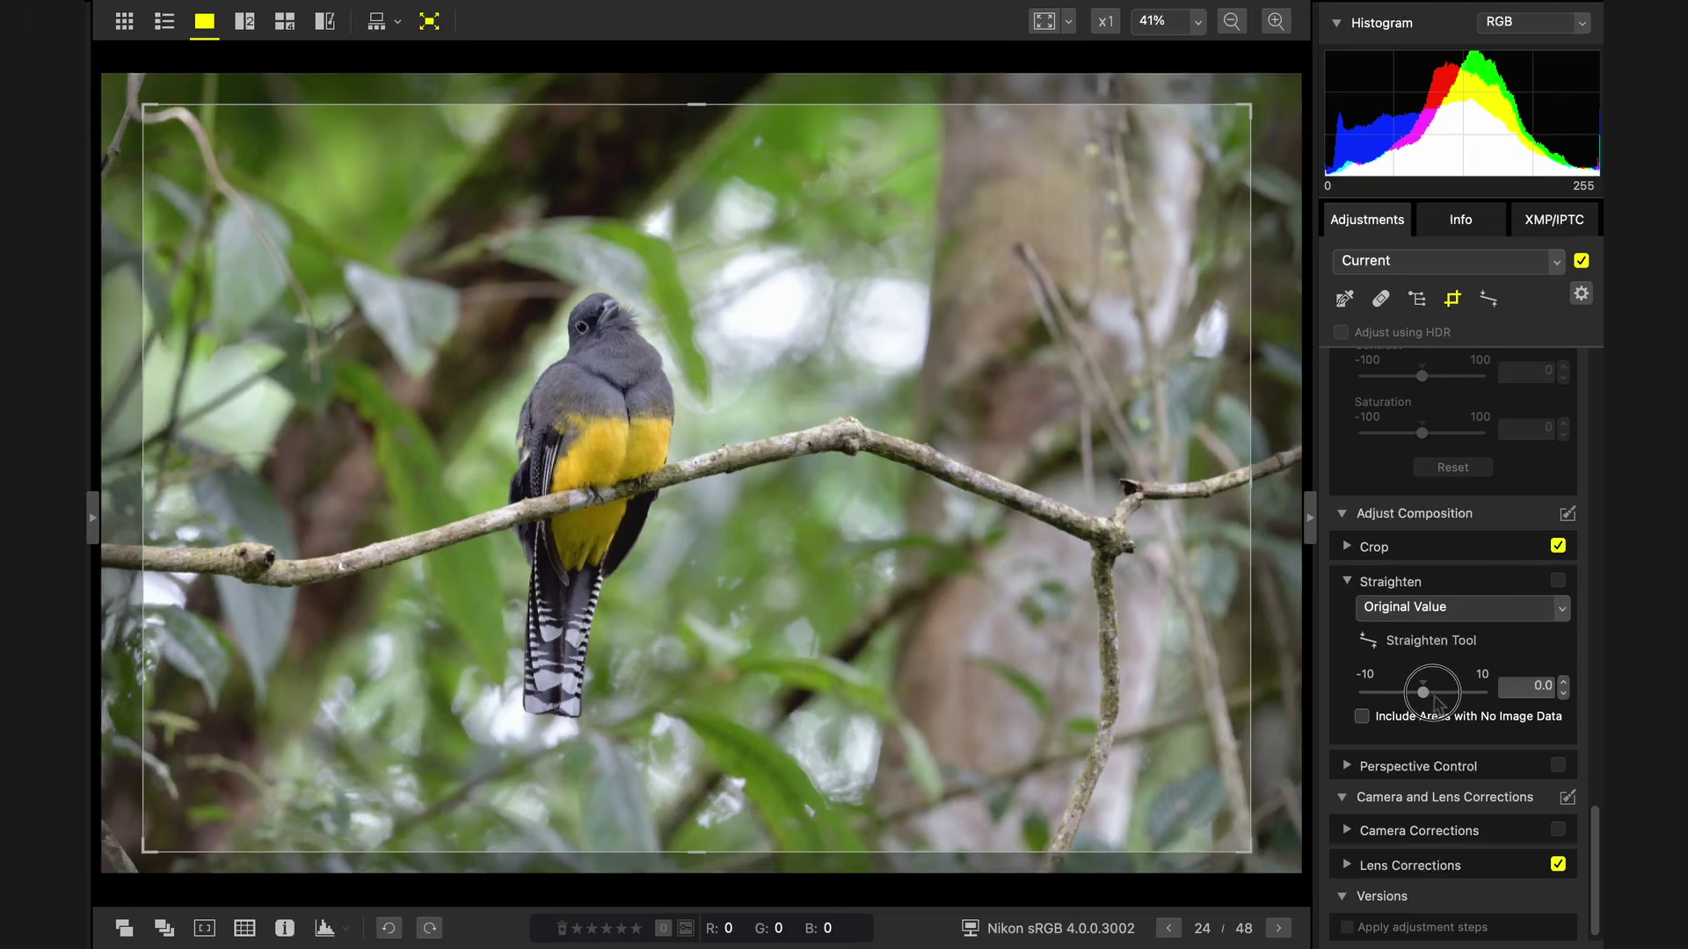
drag(1433, 693, 1426, 694)
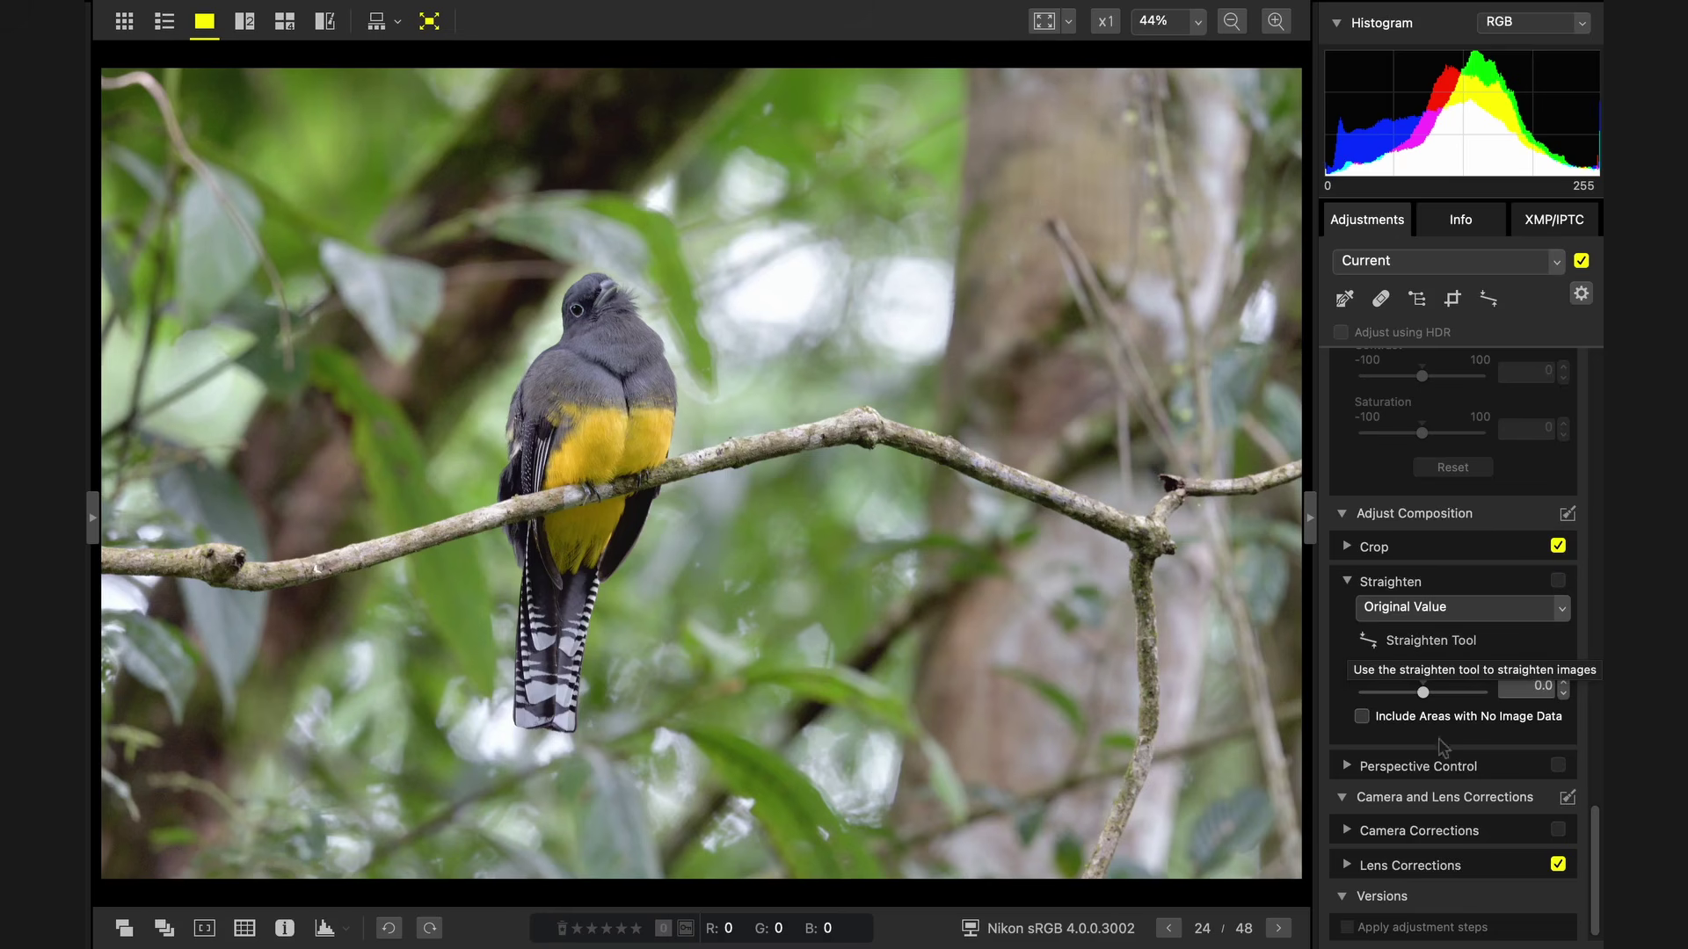
Step: Enable Auto Distortion Control in the photo's Lens Corrections
click(1444, 802)
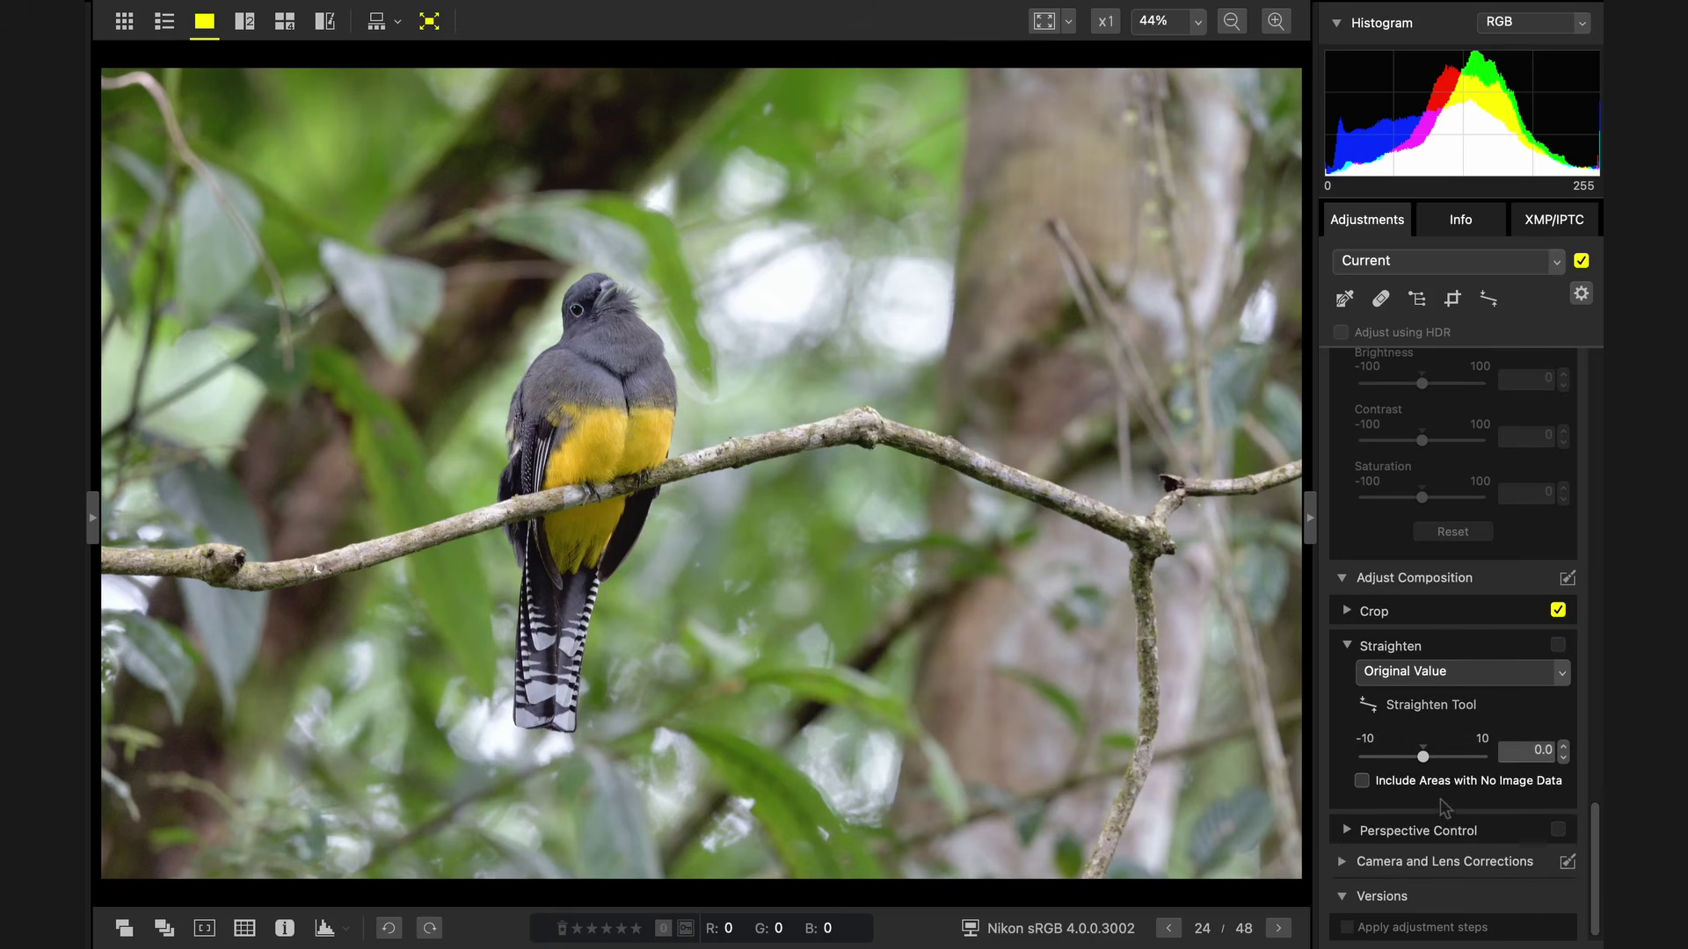
click(1447, 863)
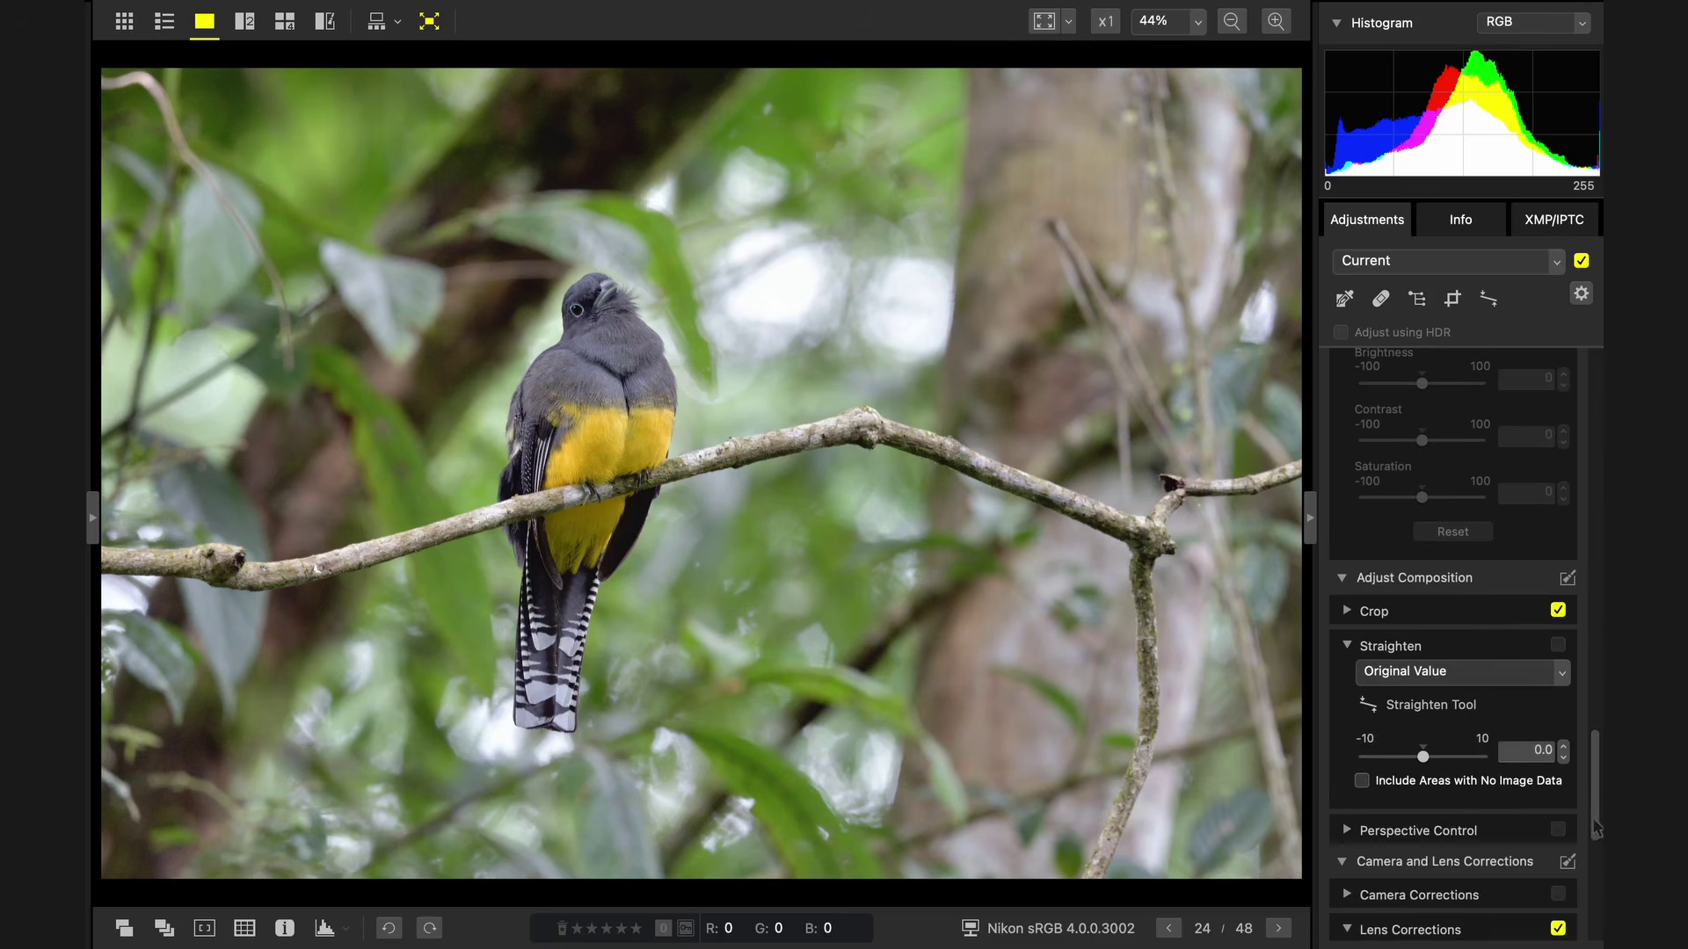
drag(1596, 829, 1596, 923)
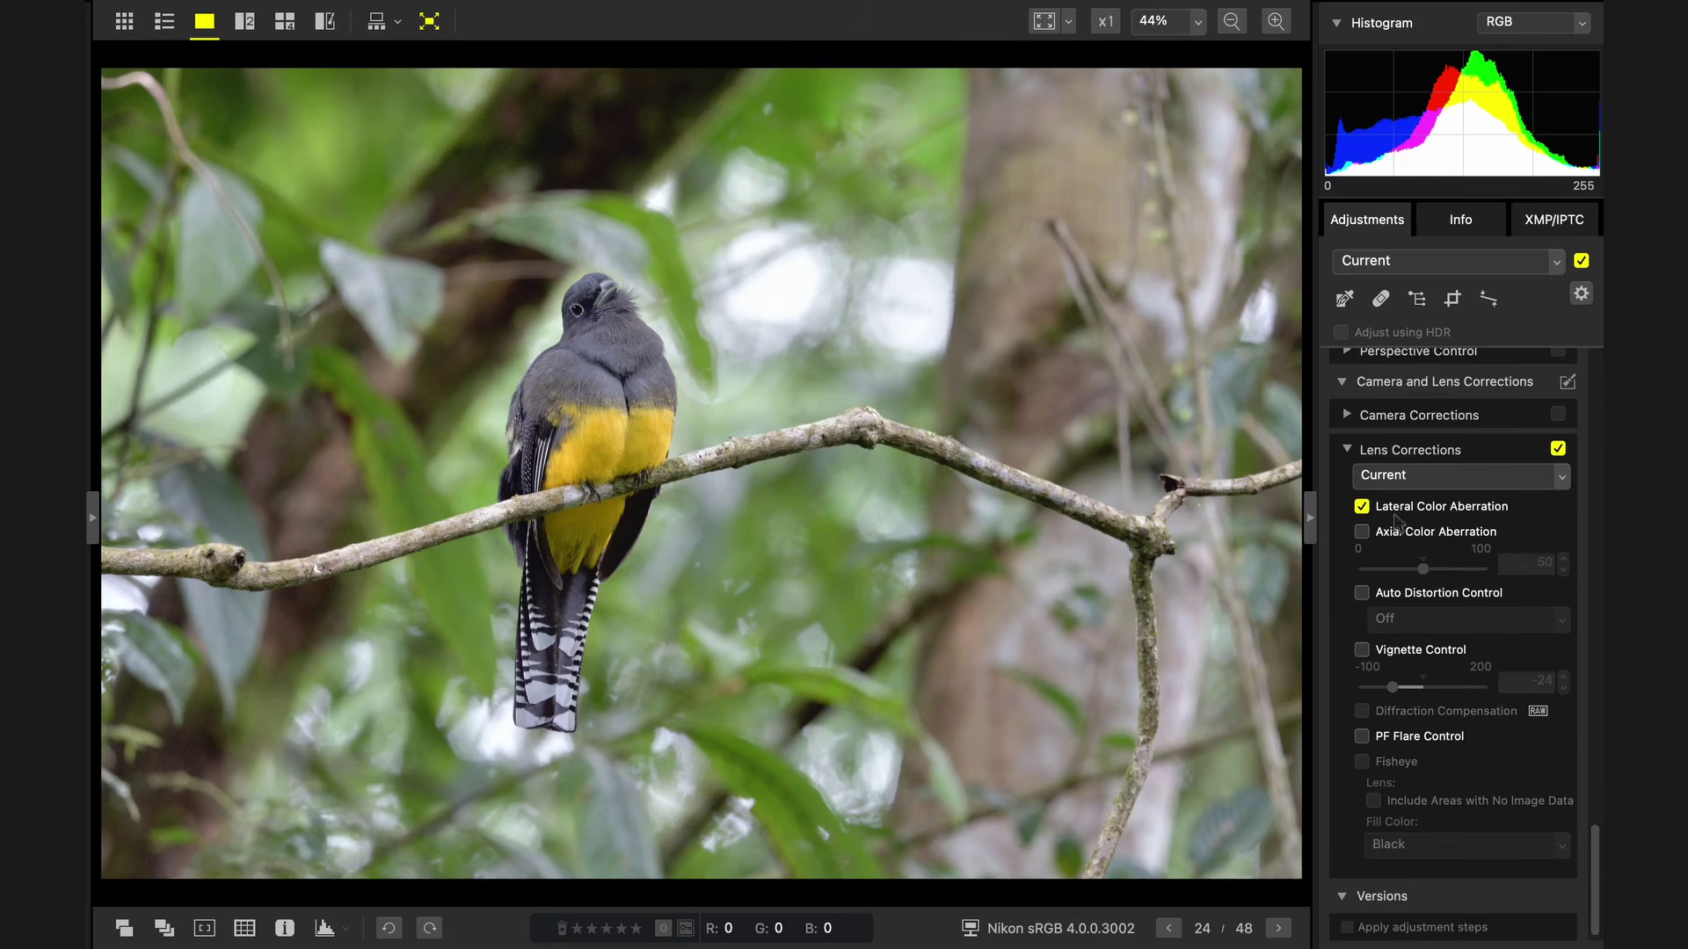
click(1363, 596)
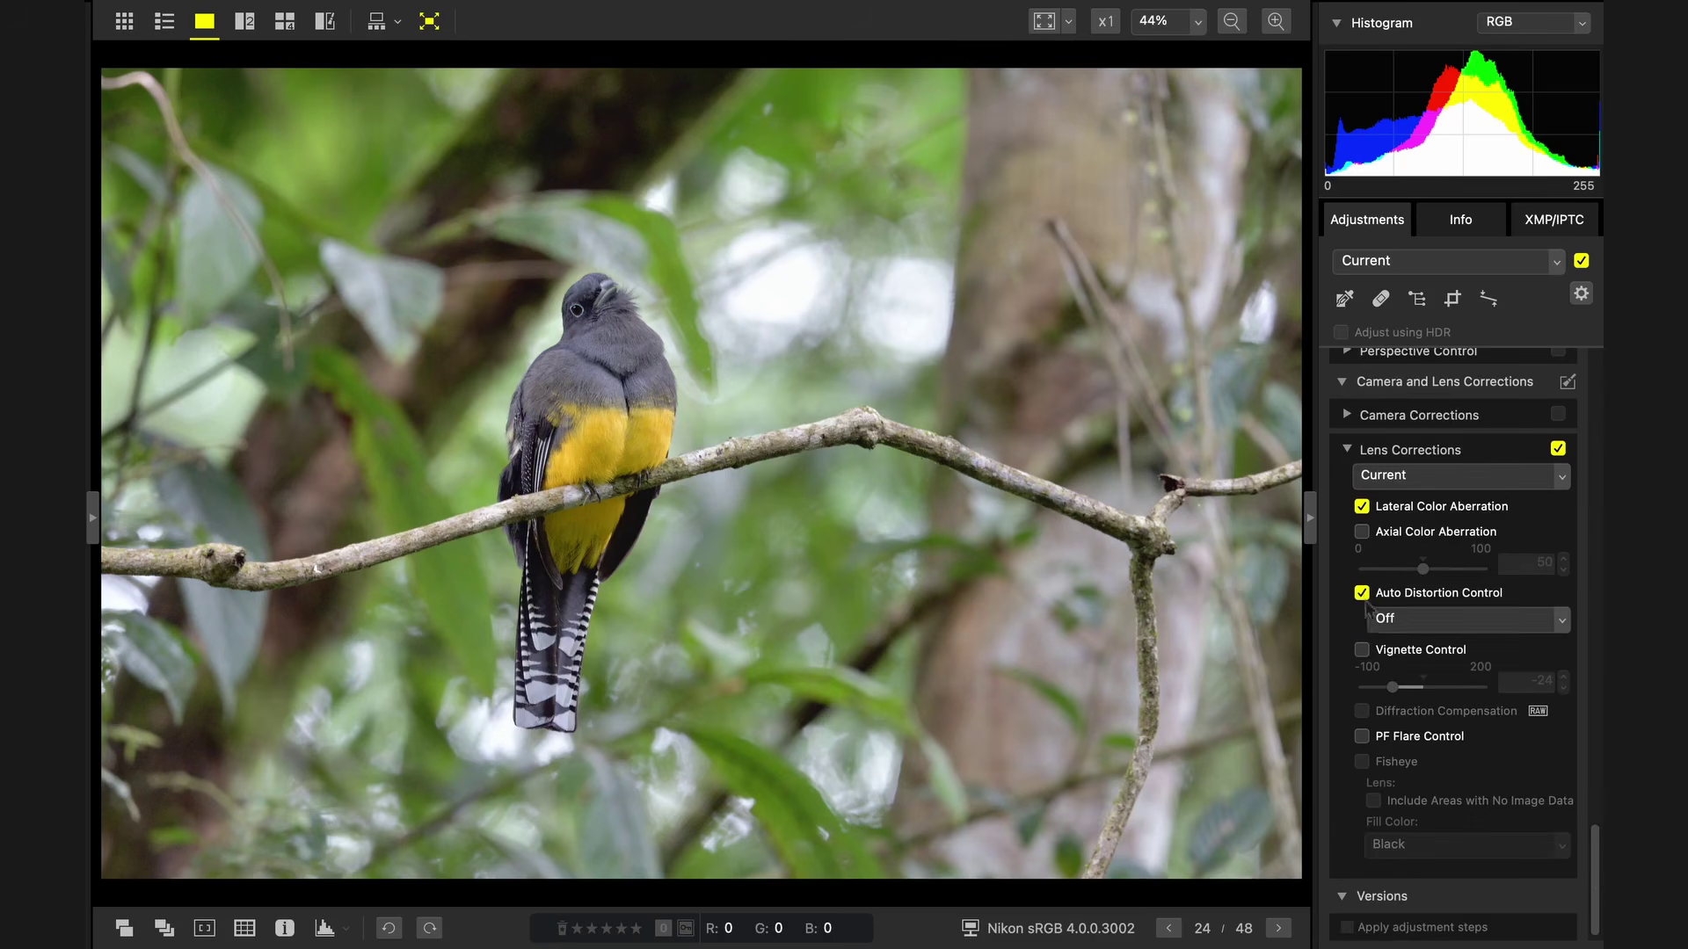
Step: Try a higher Vignette Control value, compare the photo with and without it, and leave the control disabled
click(1363, 650)
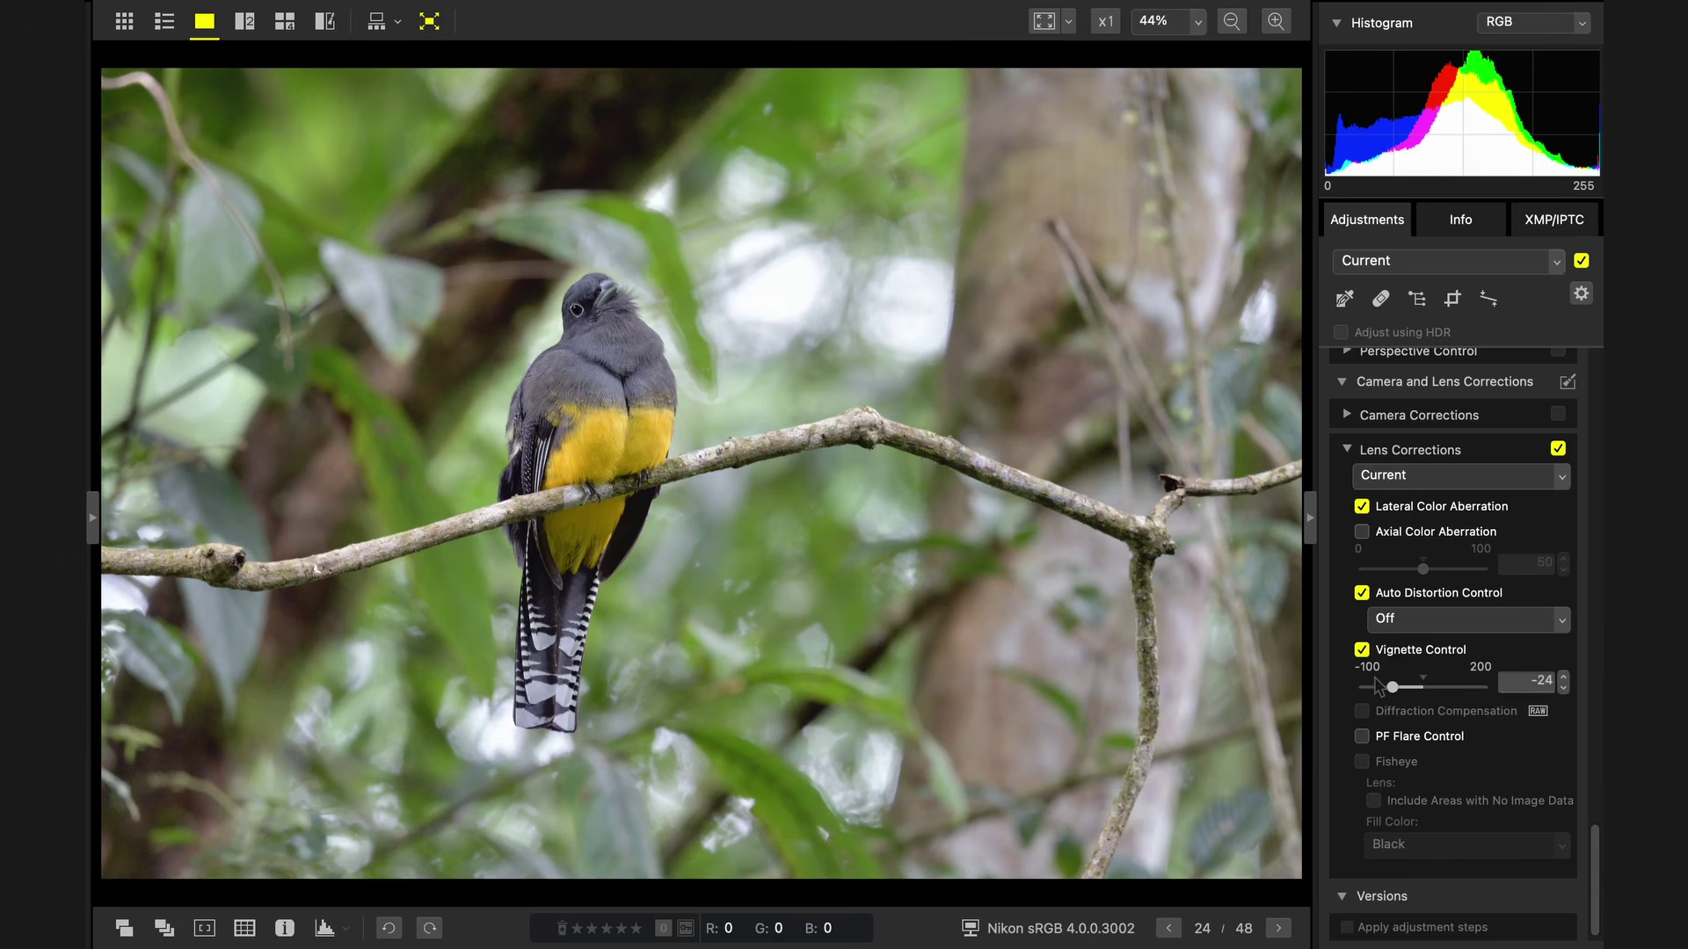
mouse_move(1393, 688)
mouse_down()
mouse_move(1452, 688)
mouse_move(1368, 690)
mouse_move(1468, 689)
mouse_move(1426, 690)
mouse_up()
click(1362, 650)
click(1361, 651)
click(1361, 650)
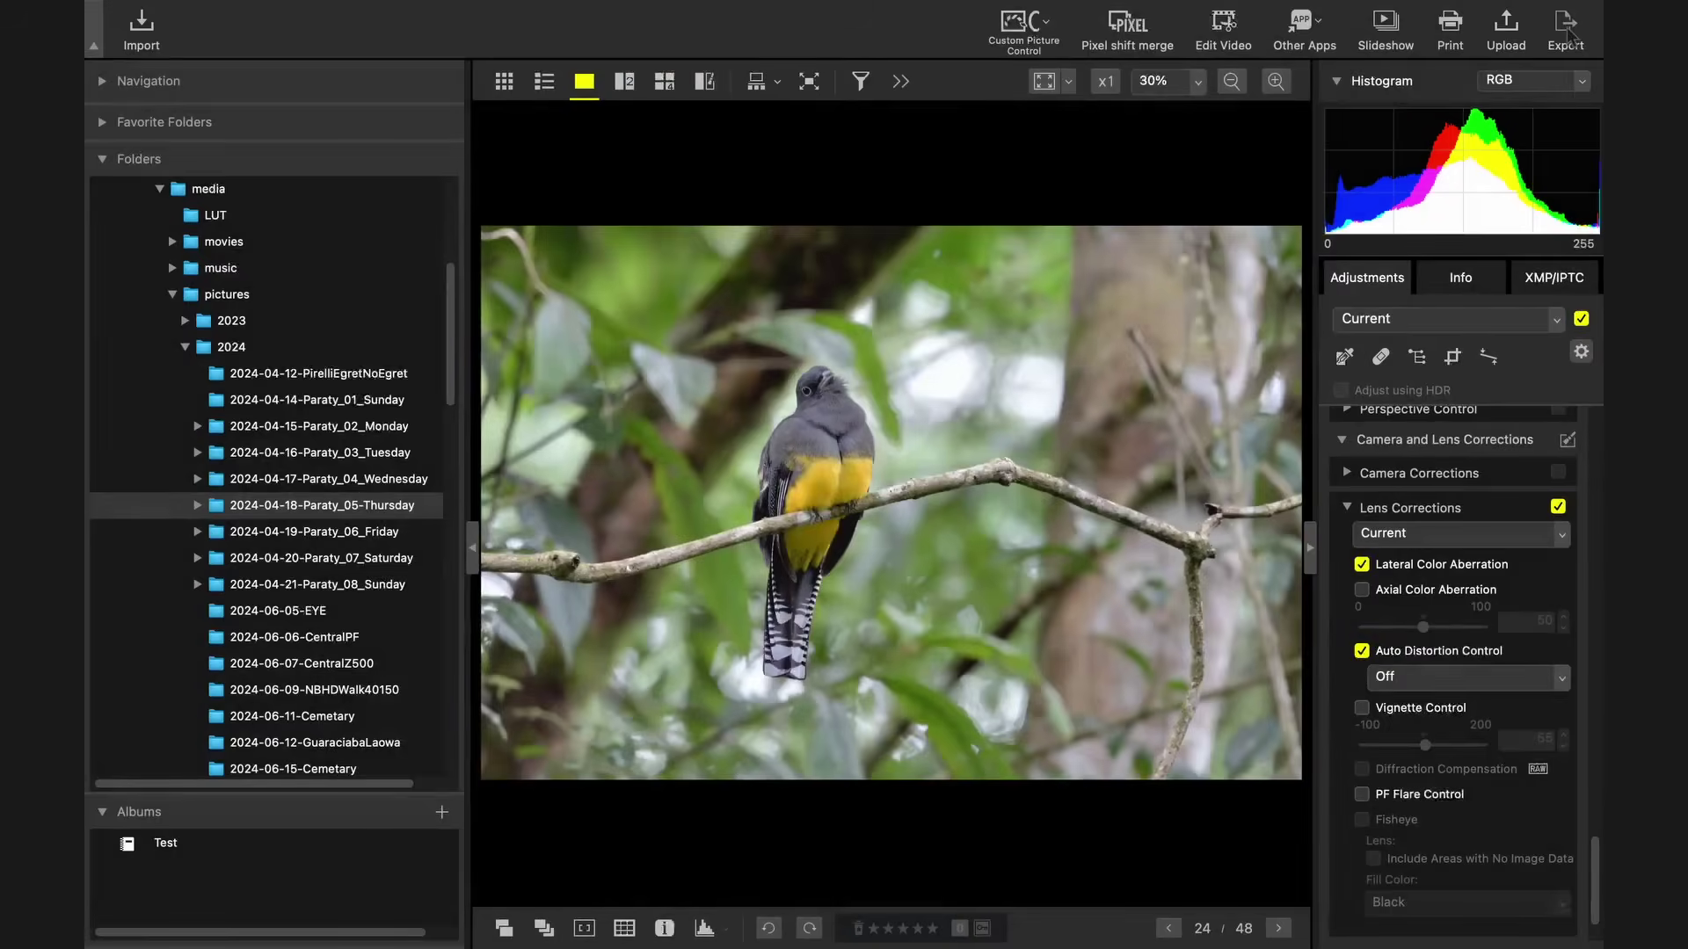
Step: Export the selected photo as a JPEG with quality 85 to the Documents/upload folder
click(1566, 31)
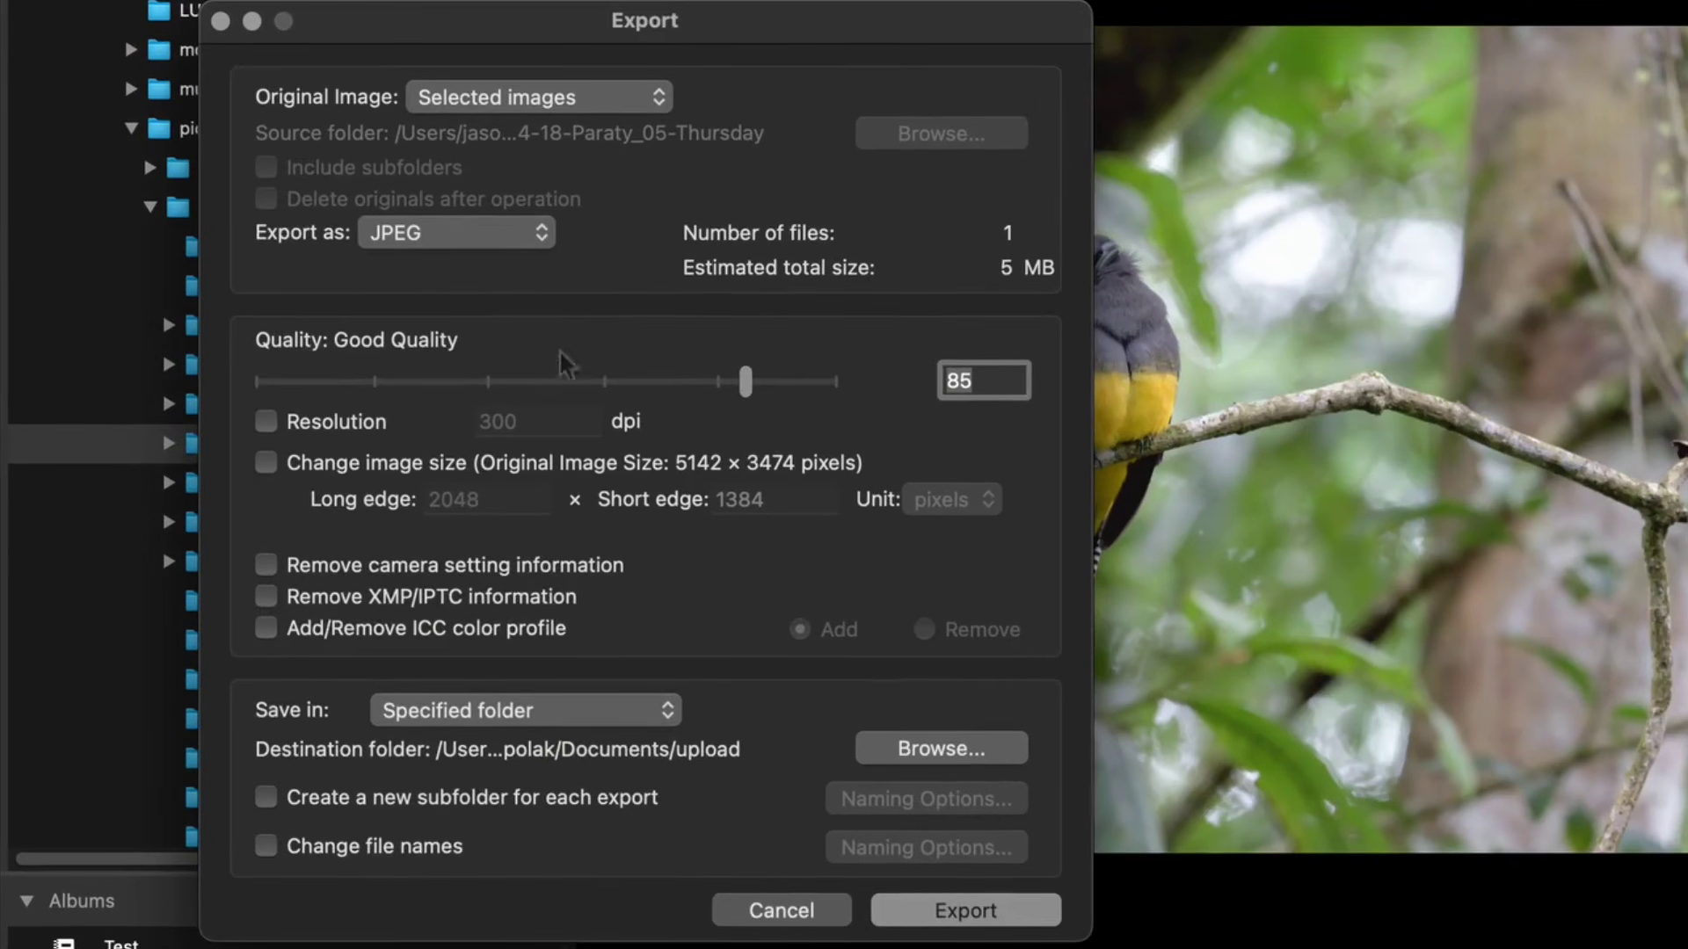
drag(698, 413, 753, 400)
click(993, 914)
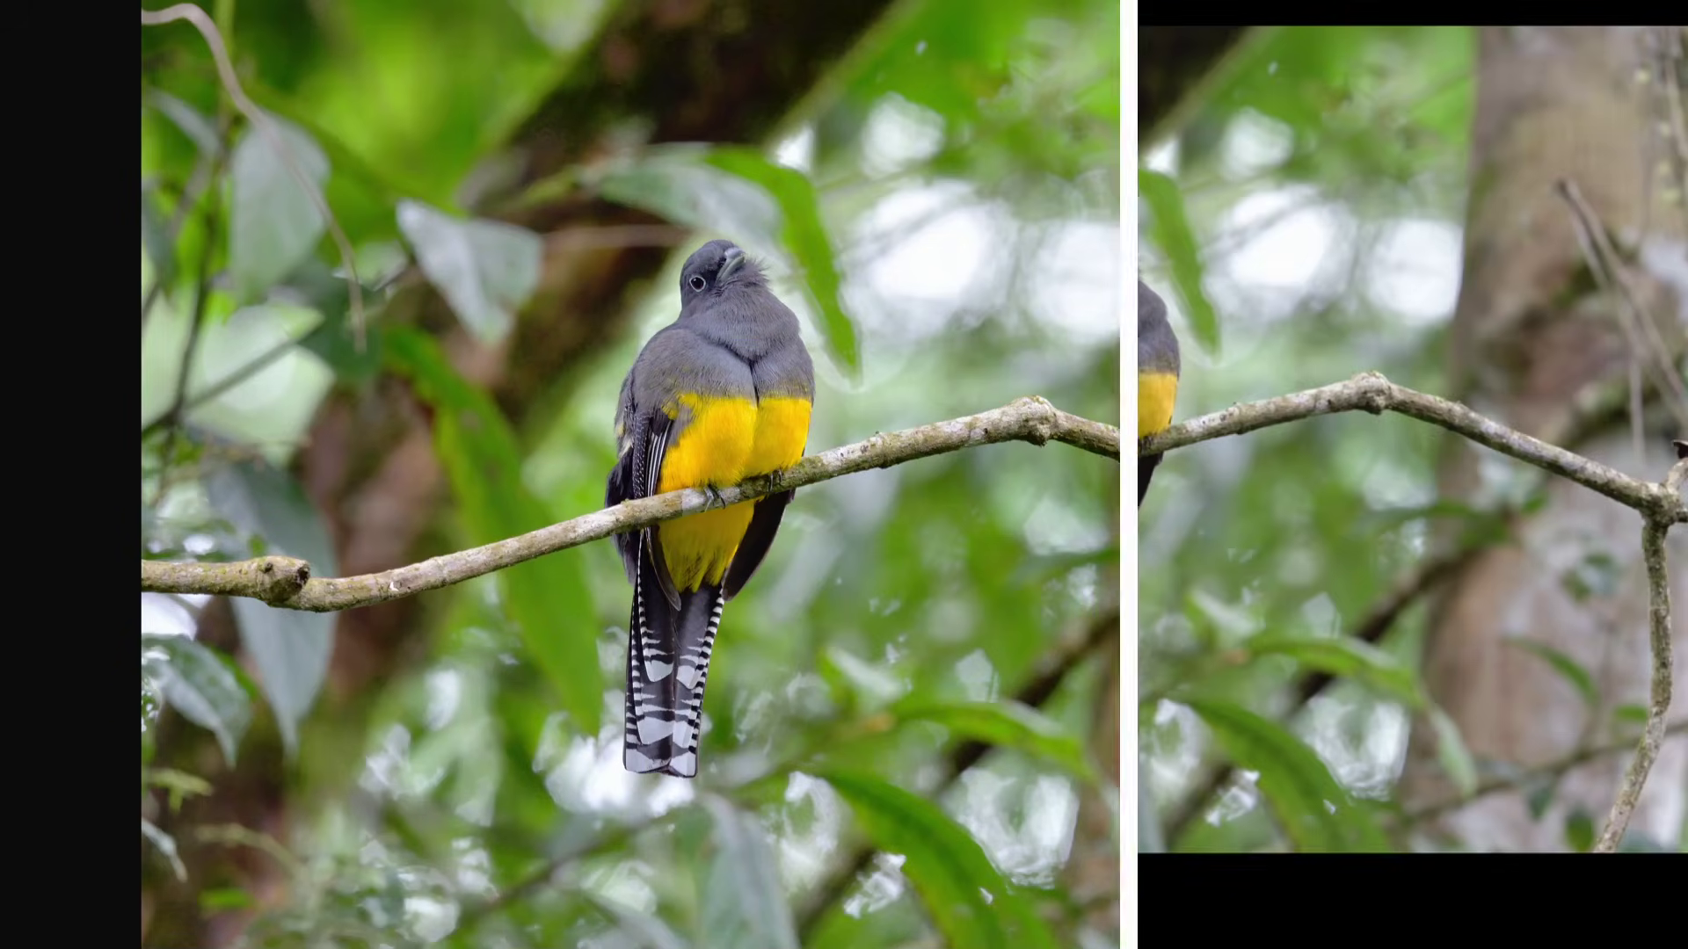